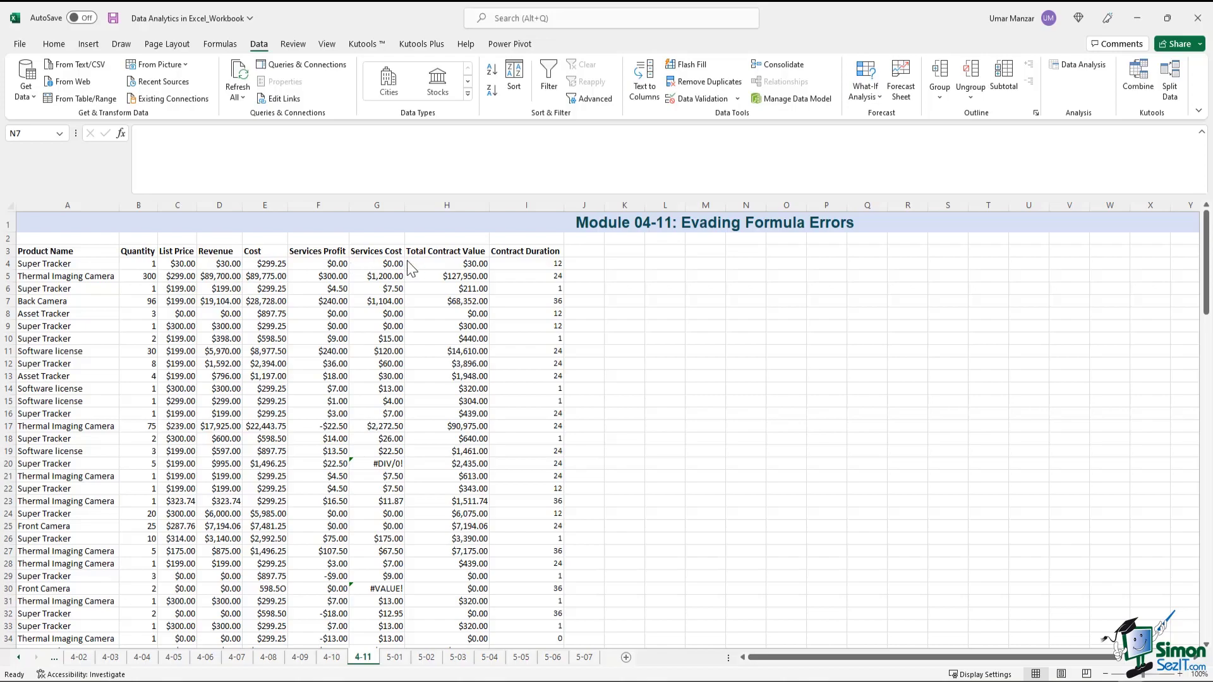
- Inspect the #DIV/0! and #VALUE! error cells in G20, G30, H64 and H67
scroll(427, 272, "down", 1)
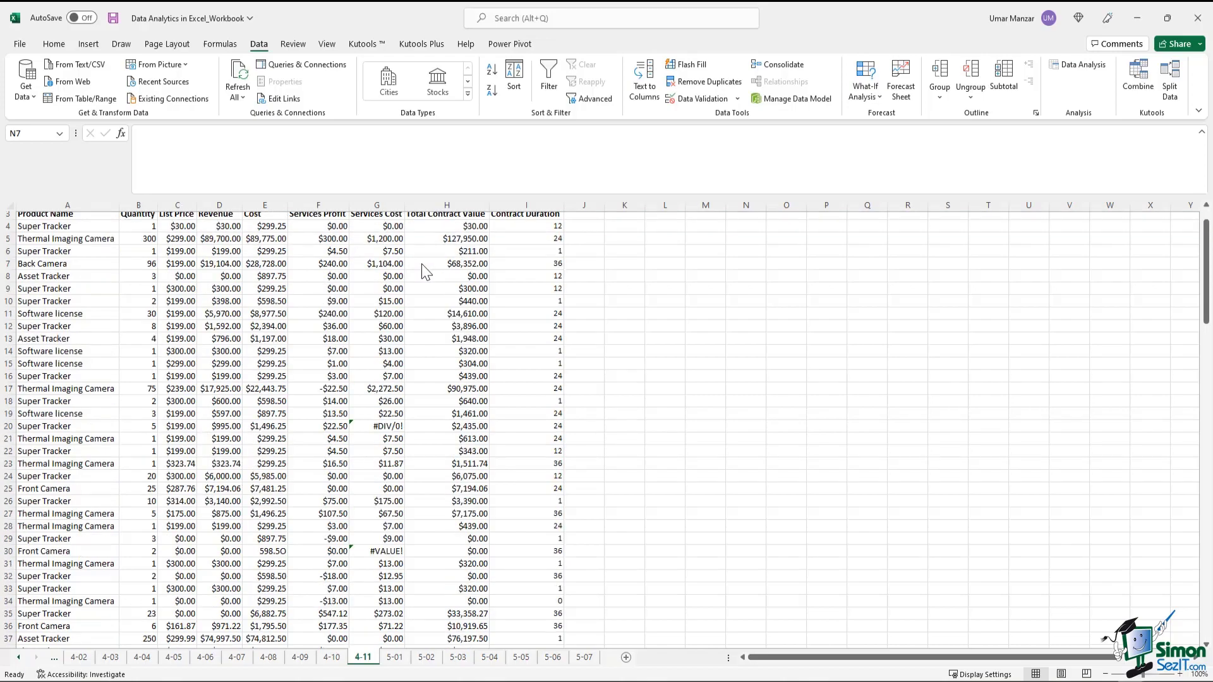
scroll(427, 272, "down", 2)
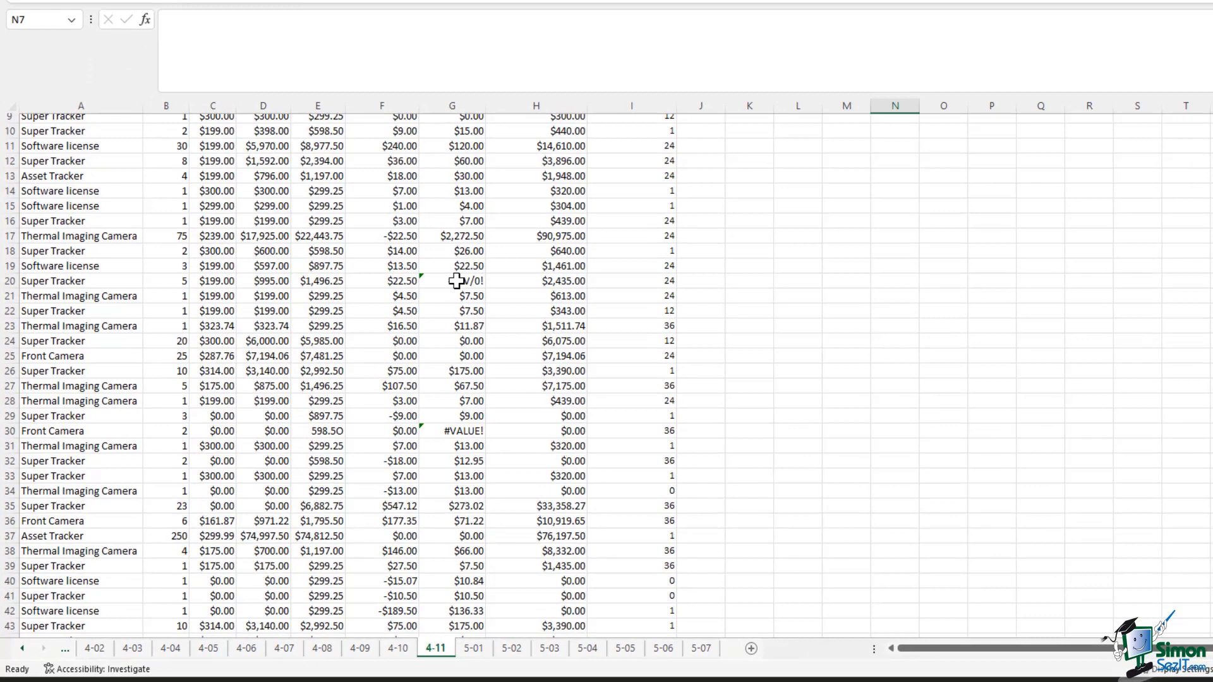
left_click(456, 280)
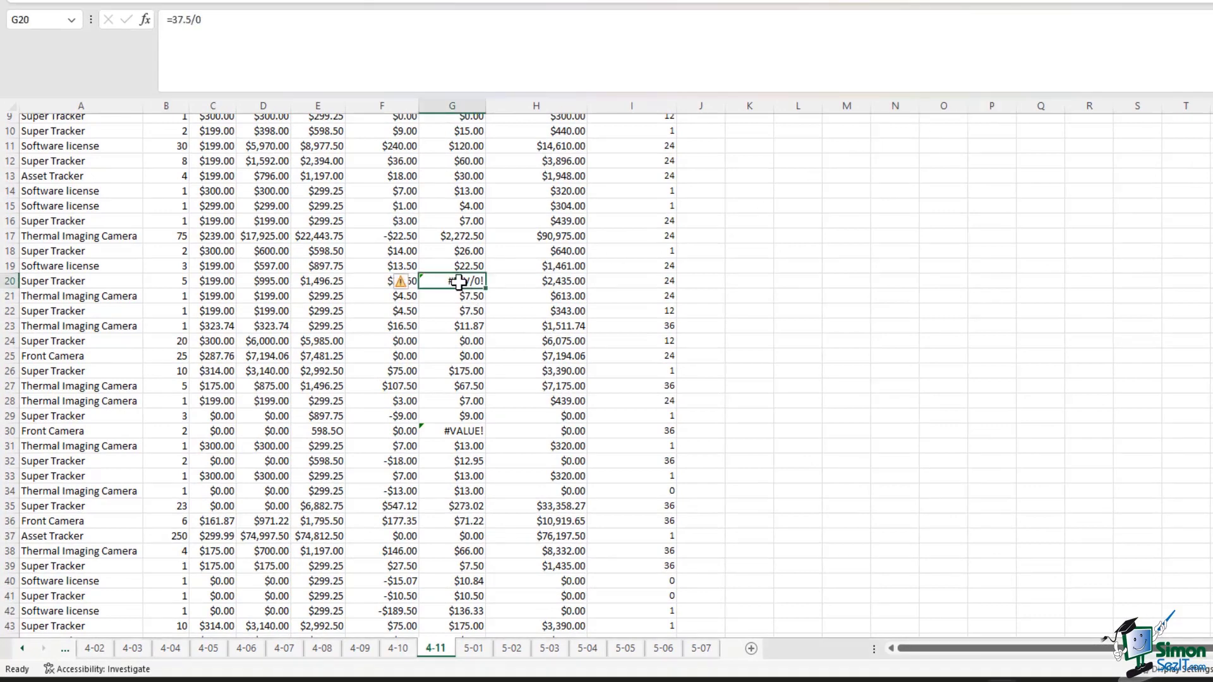
left_click(456, 431)
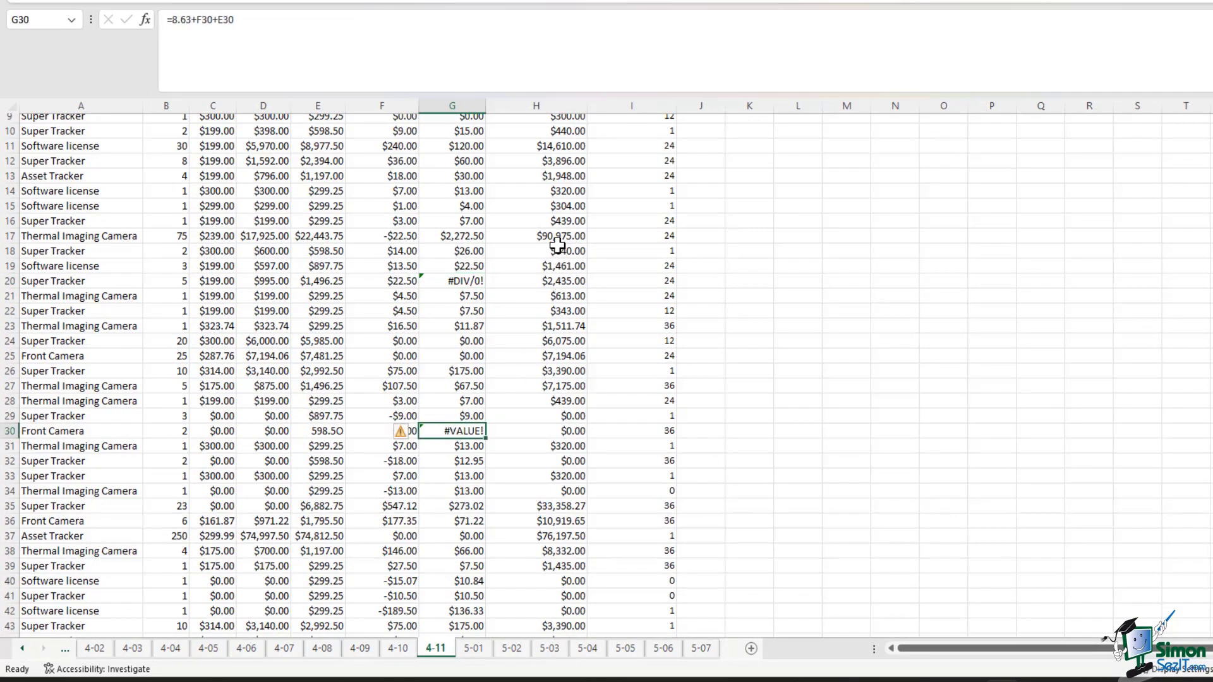
scroll(557, 246, "down", 10)
left_click(553, 491)
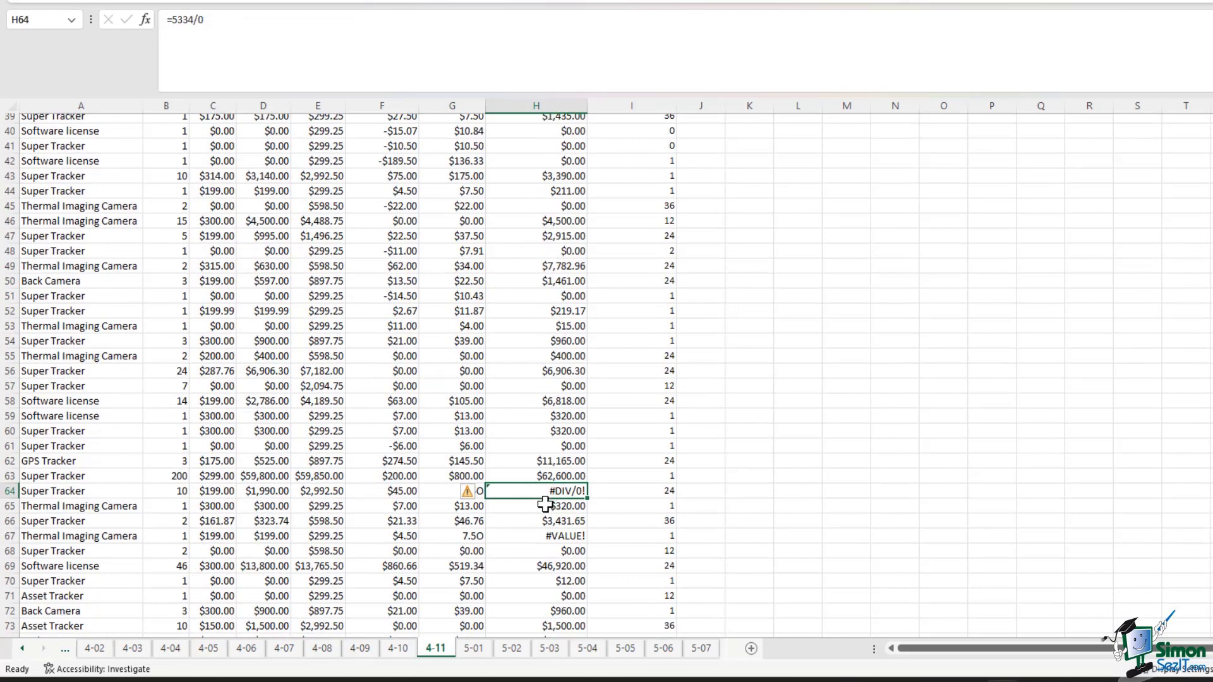
left_click(557, 536)
scroll(892, 176, "up", 13)
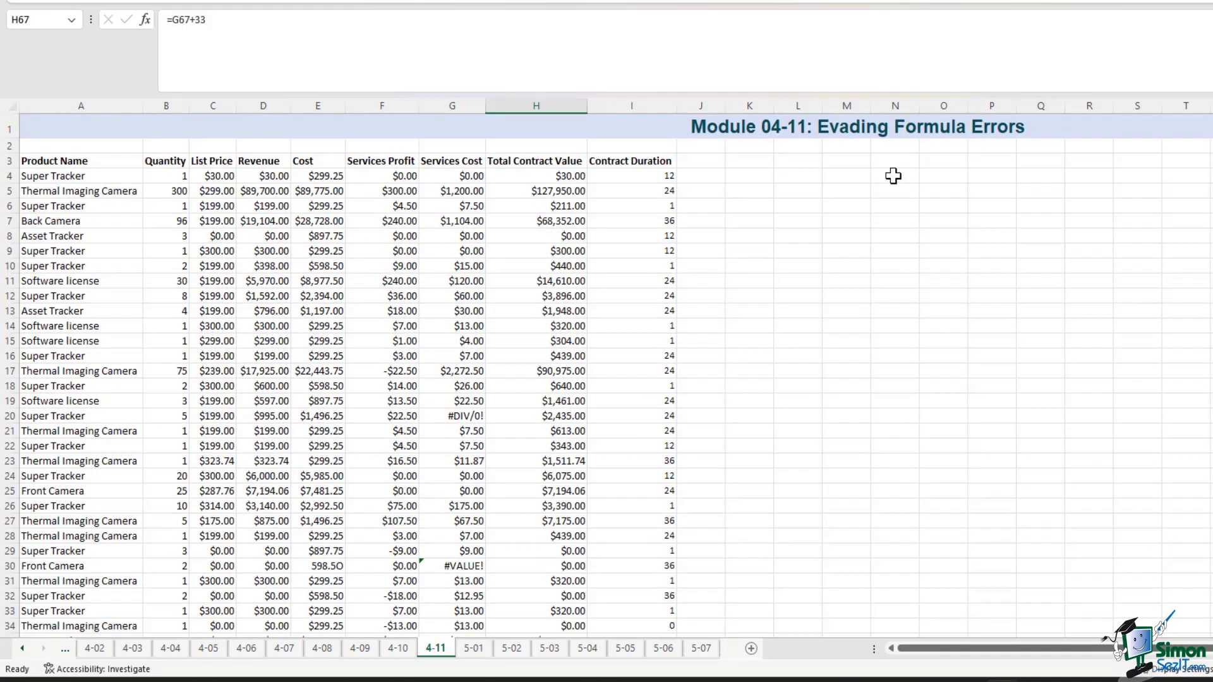
- Select columns G and H and their Services Cost and Total Contract Value data, then return to N4
left_click(894, 175)
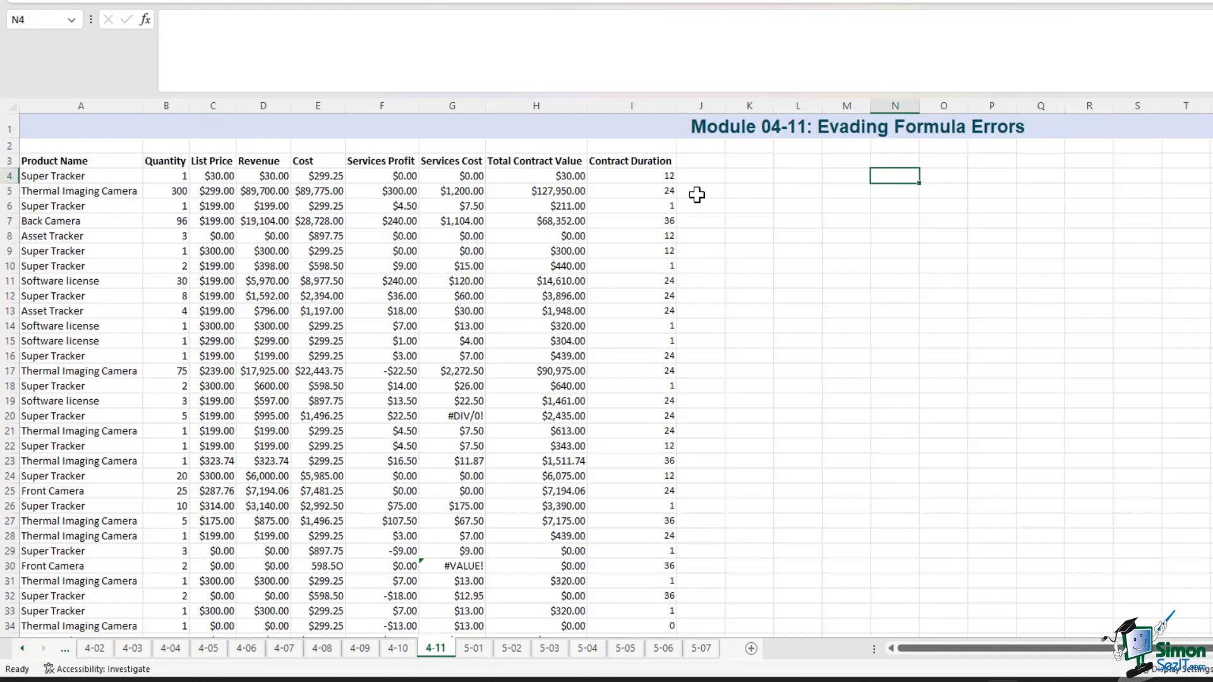
left_click_drag(456, 106, 546, 110)
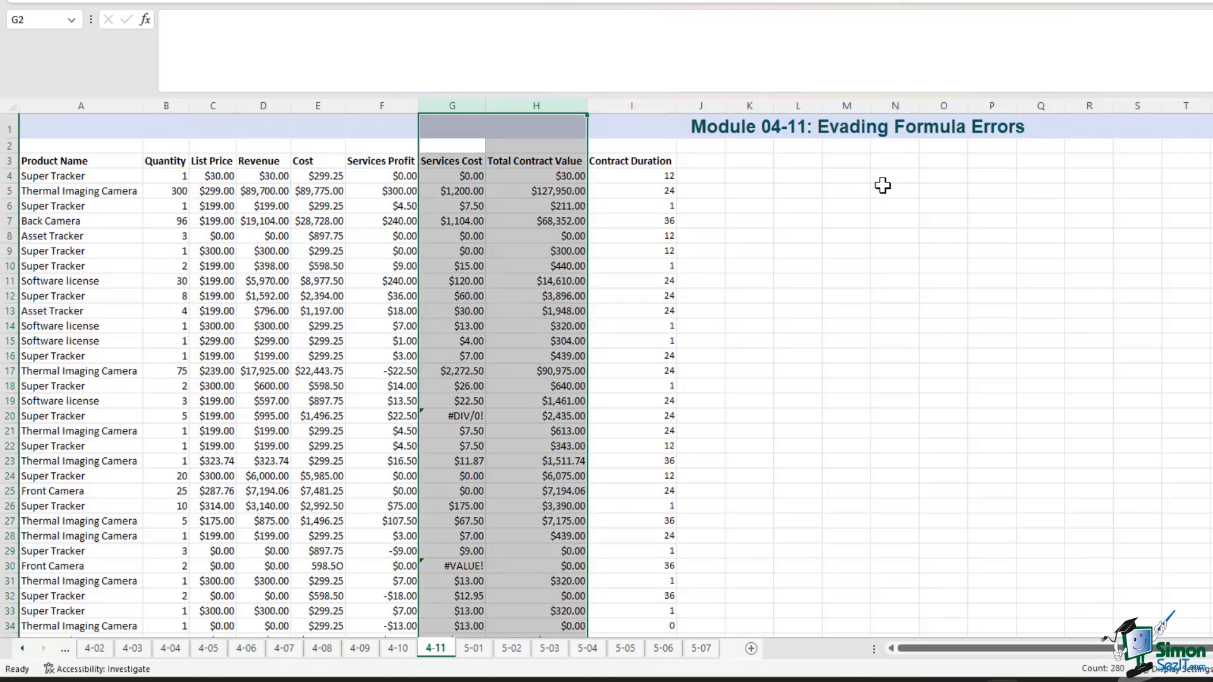
left_click(536, 206)
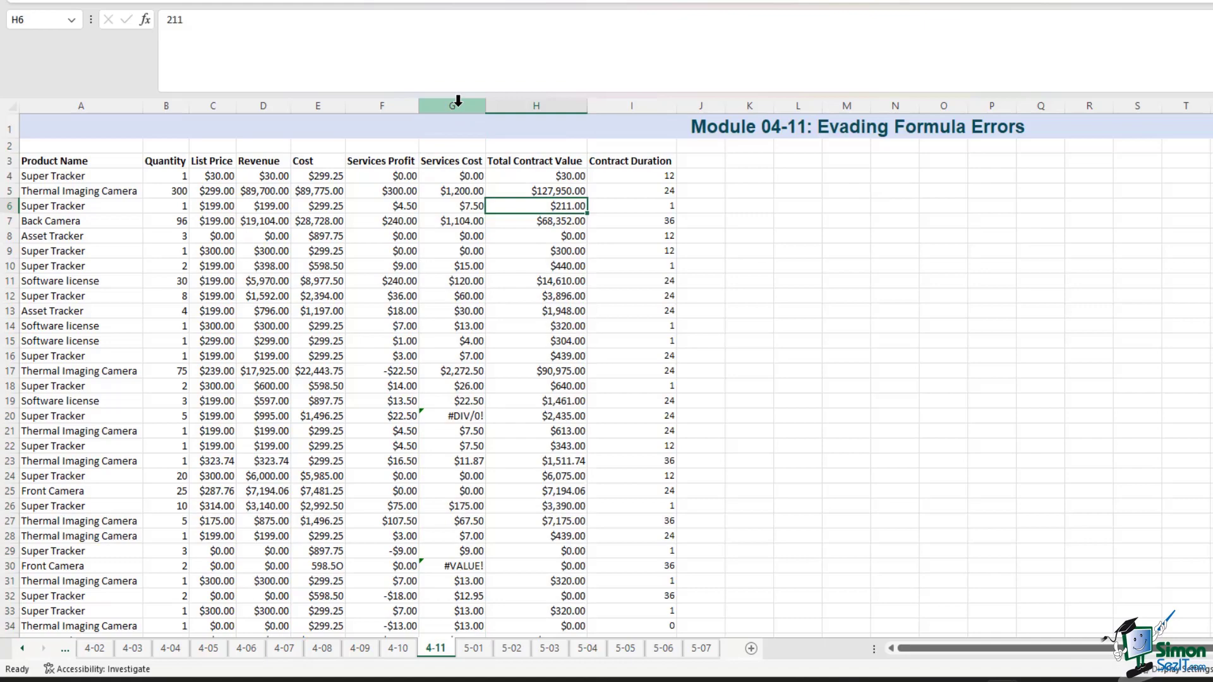
left_click_drag(451, 177, 474, 601)
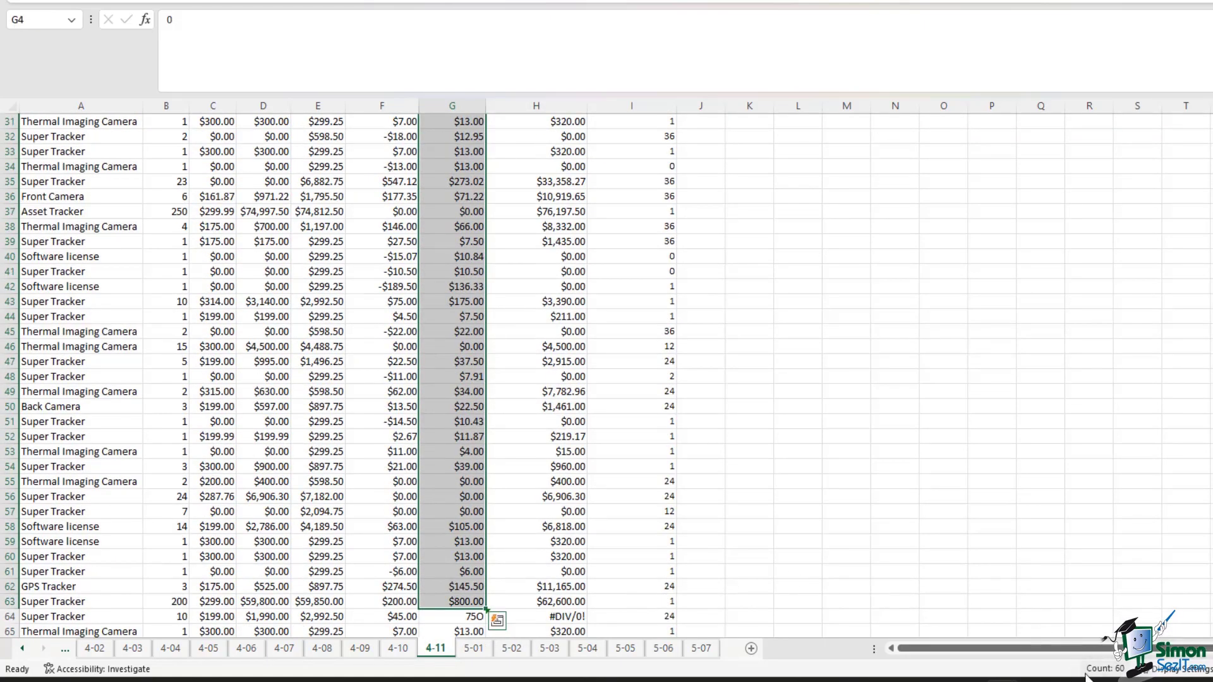
scroll(639, 335, "up", 10)
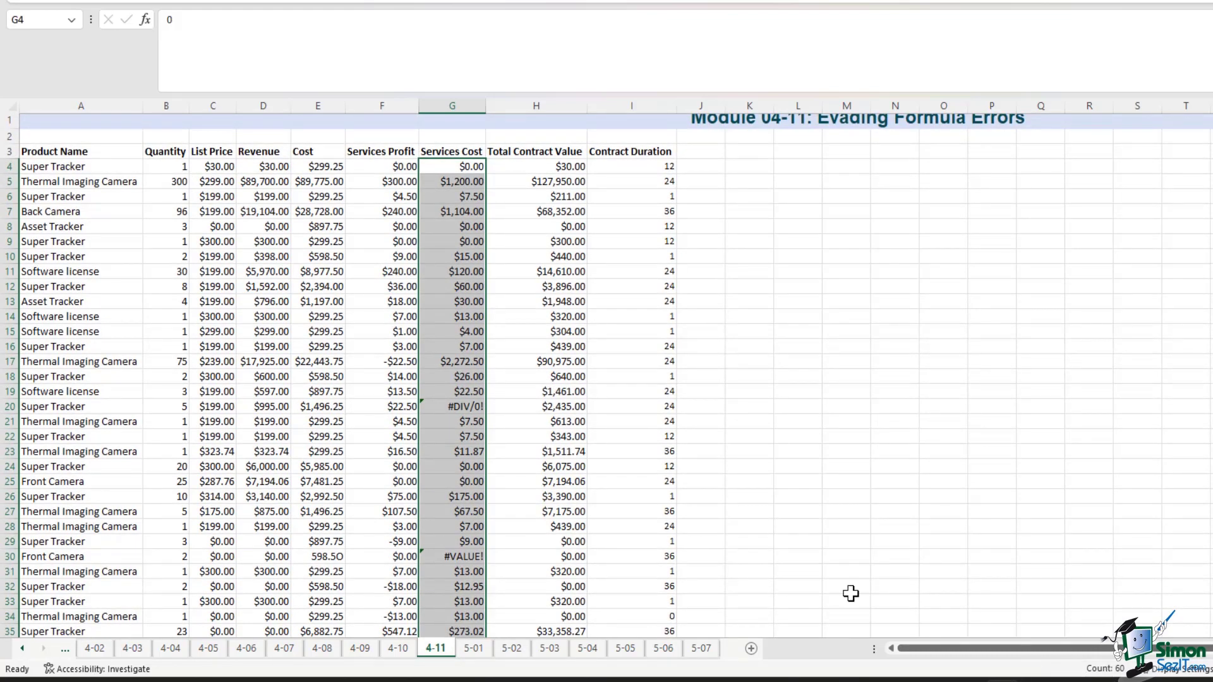
left_click_drag(547, 169, 539, 374)
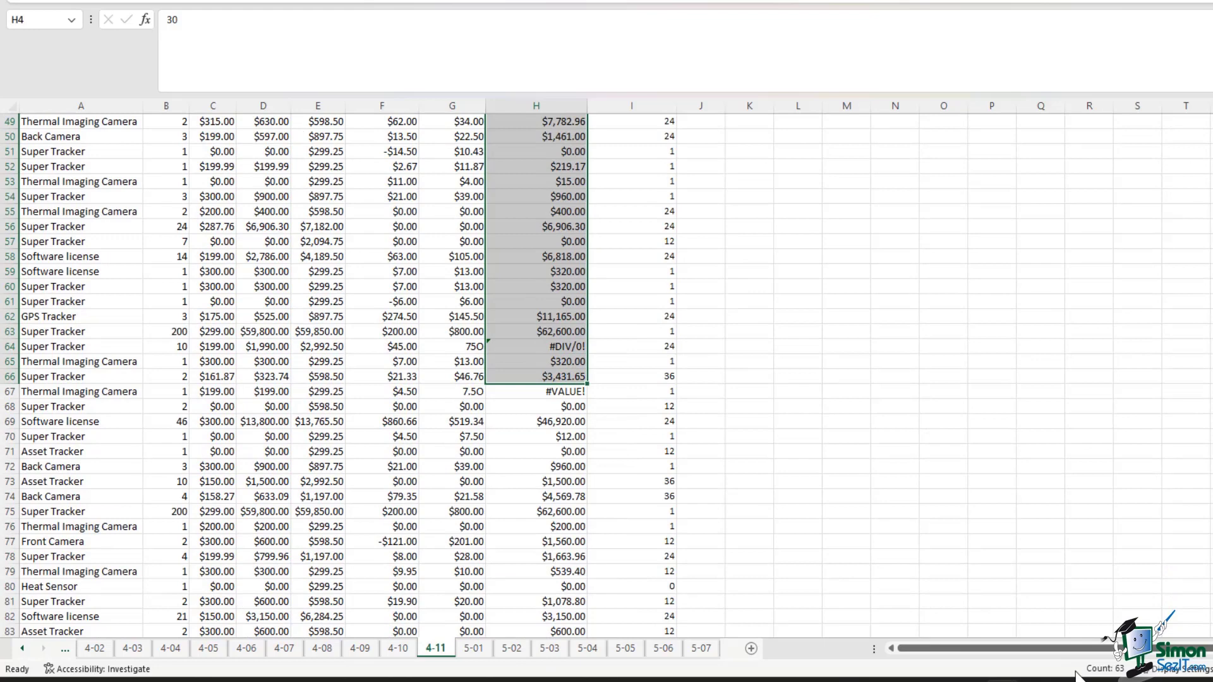
scroll(923, 417, "up", 16)
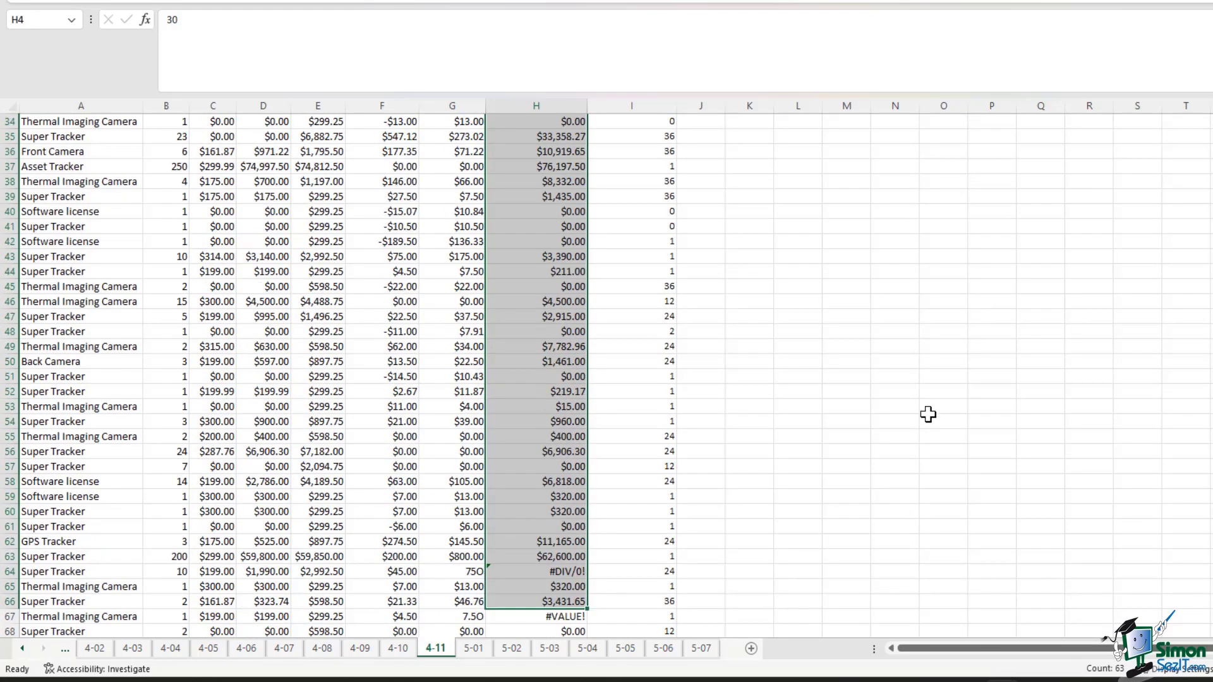
left_click(903, 176)
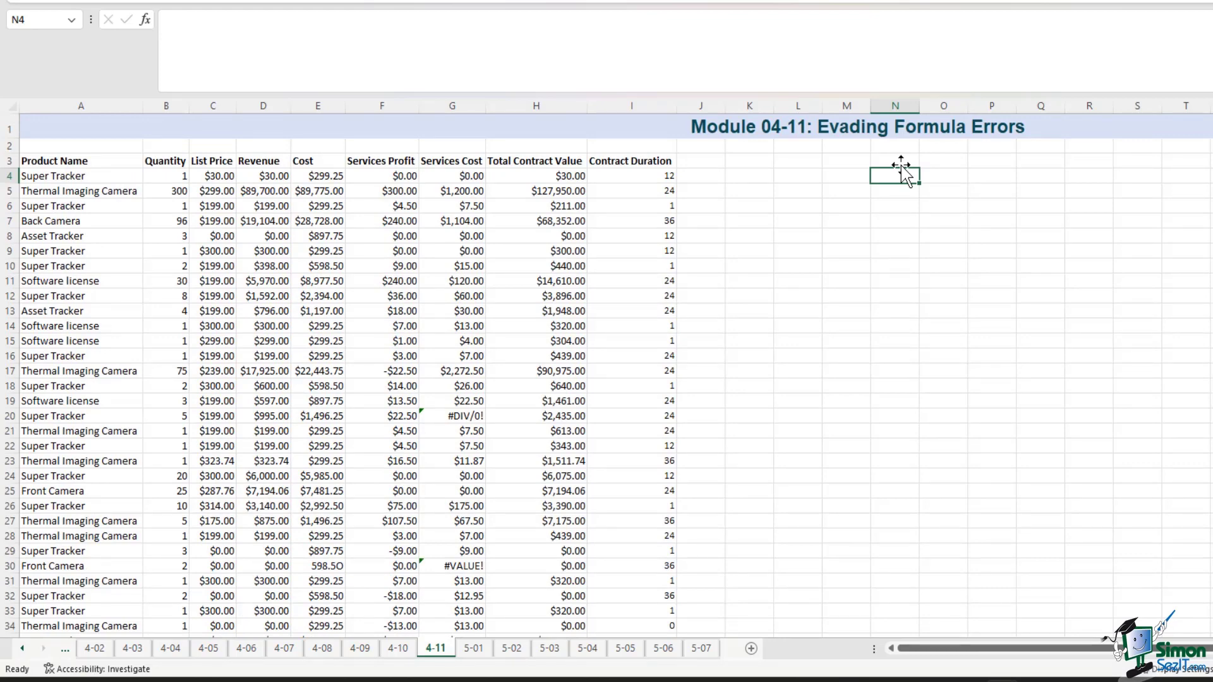
- Enter =SUM(G4:G142) in N4 by pointing at G4 and extending to the column's end
type("=sum(")
key("Left")
key("Left")
key("Left")
key("Left")
key("Left")
key("Left")
key("Left")
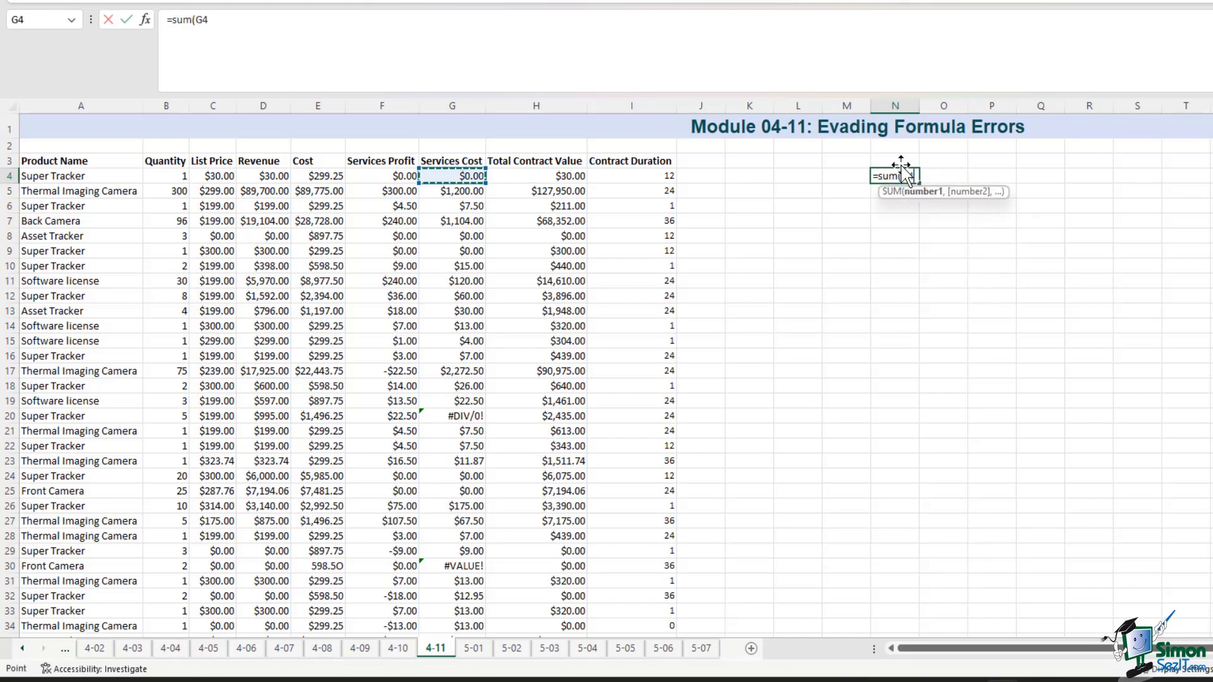
key("ctrl+shift+Down")
key("ctrl+Return")
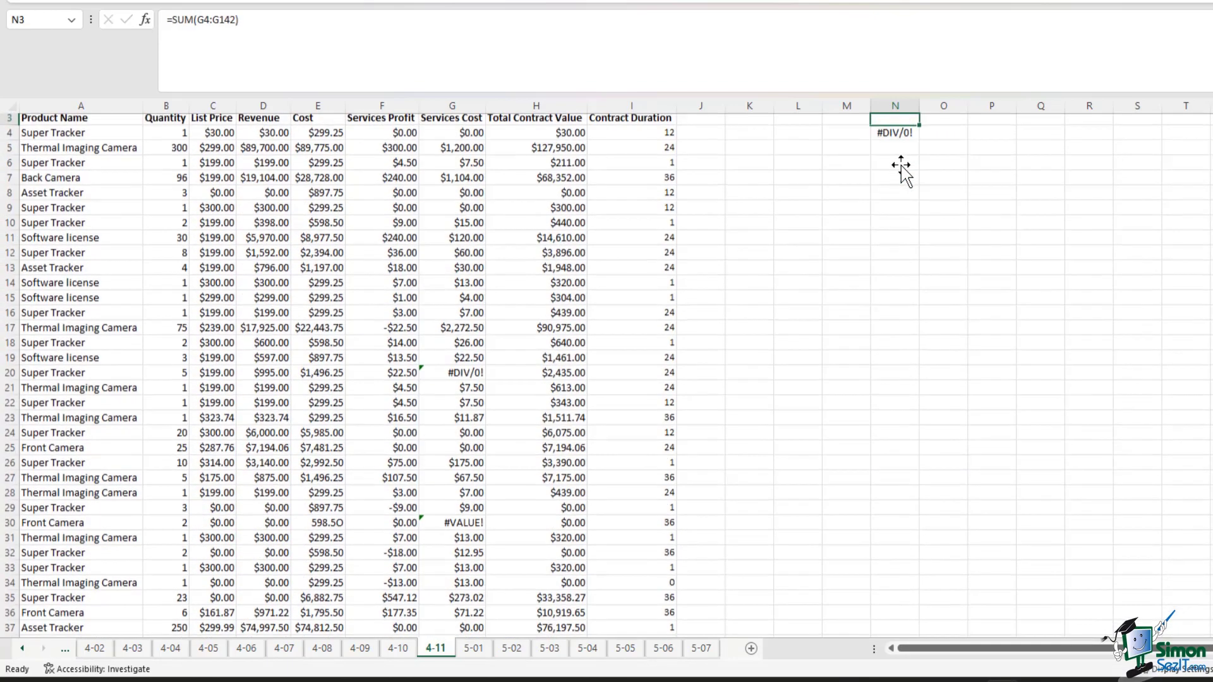
key("Down")
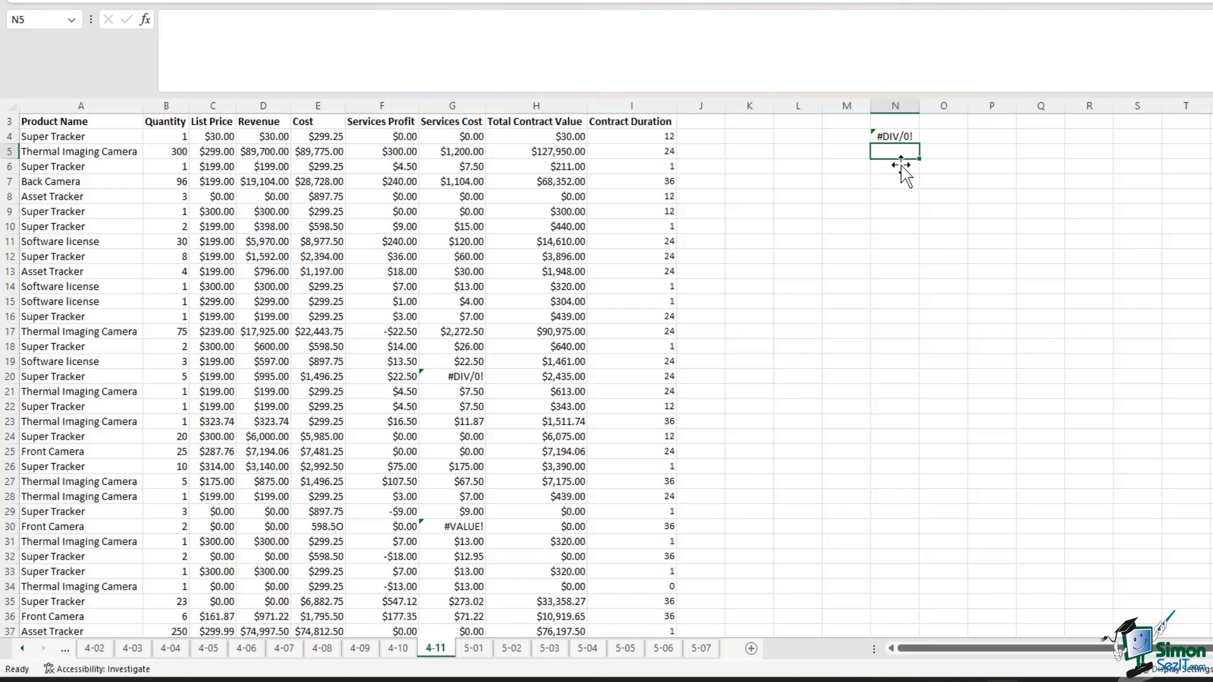
- Enter =AVERAGE(G4:G142) in N5, also returning #DIV/0!
type("=average(")
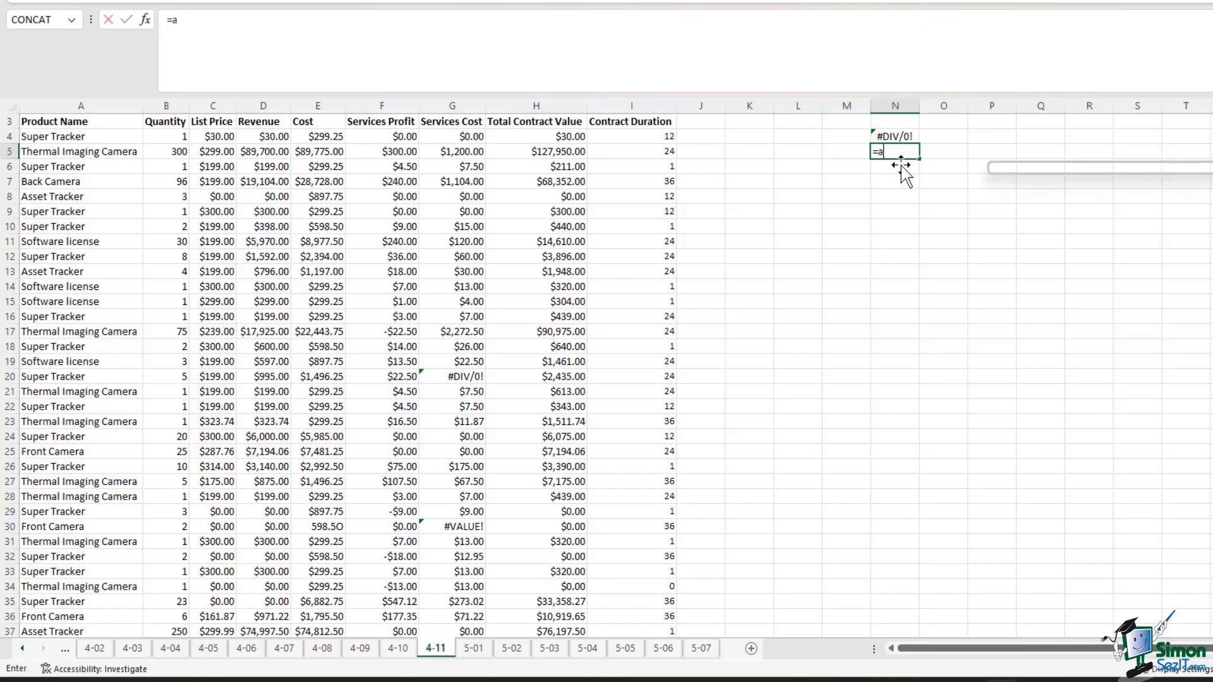
key("Left")
key("Left")
key("Left")
key("Left")
key("Left")
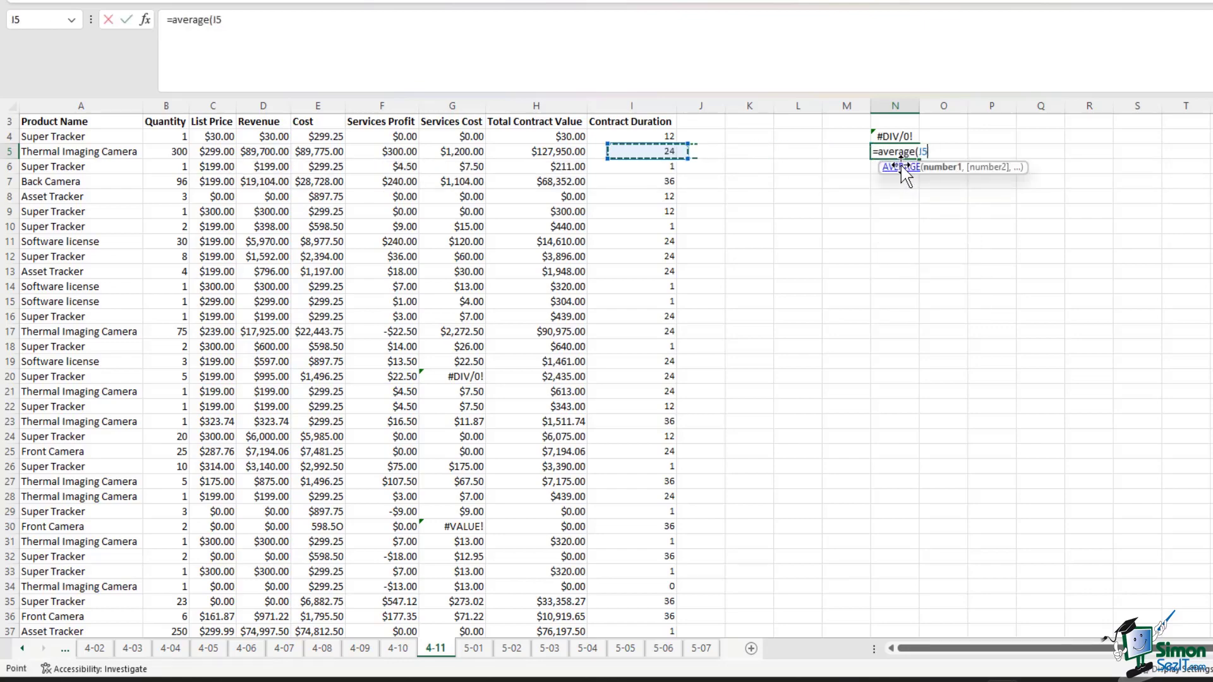
key("Up")
key("Left")
key("Left")
key("ctrl+shift+Down")
key("ctrl+Return")
key("Up")
key("Up")
key("Down")
key("Down")
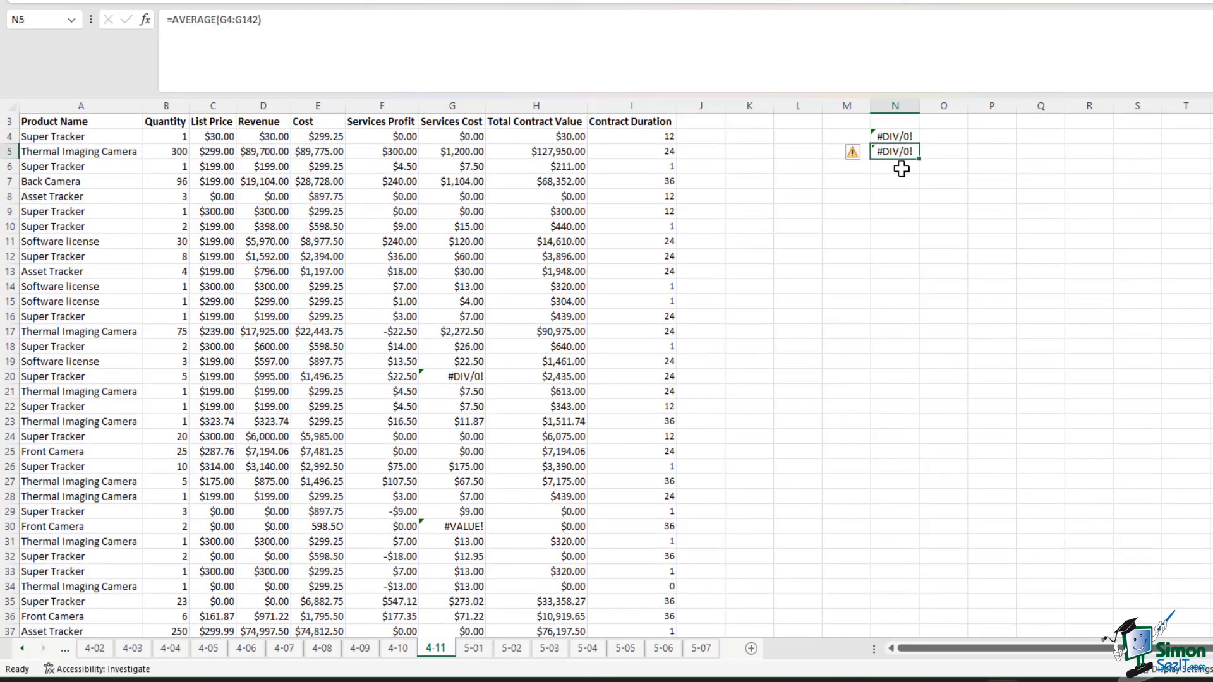
- Enter =SUM(H4:H142) in N7 for the Total Contract Value column
left_click(901, 181)
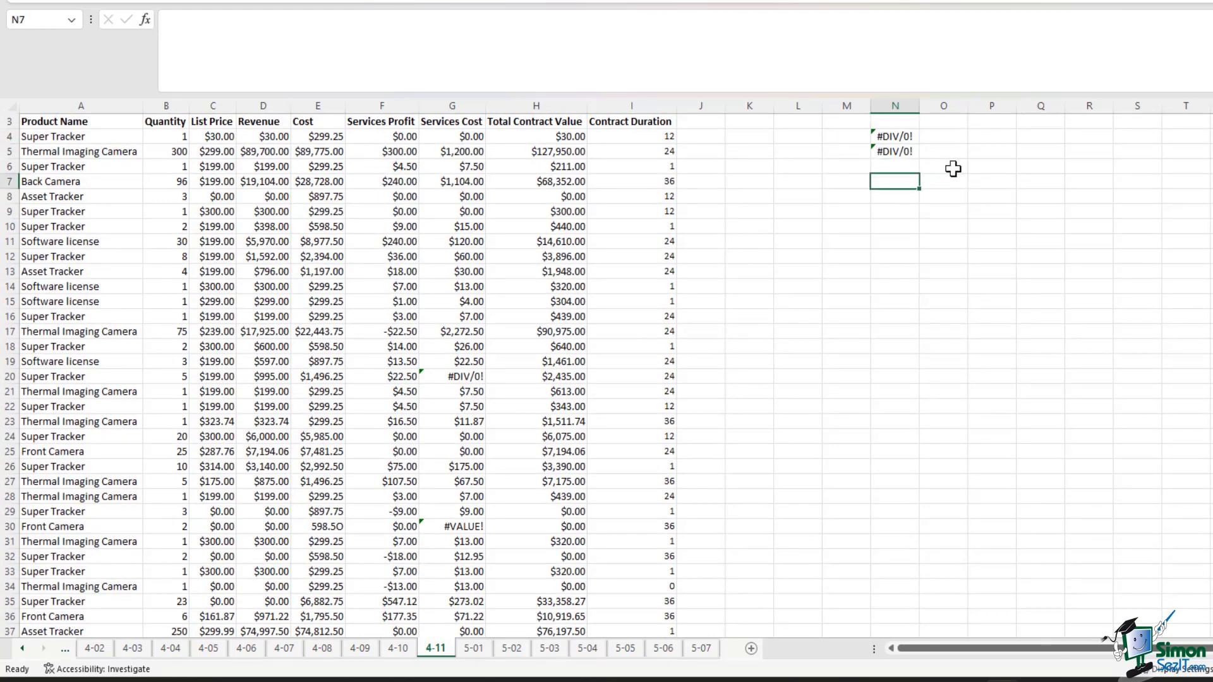
type("=")
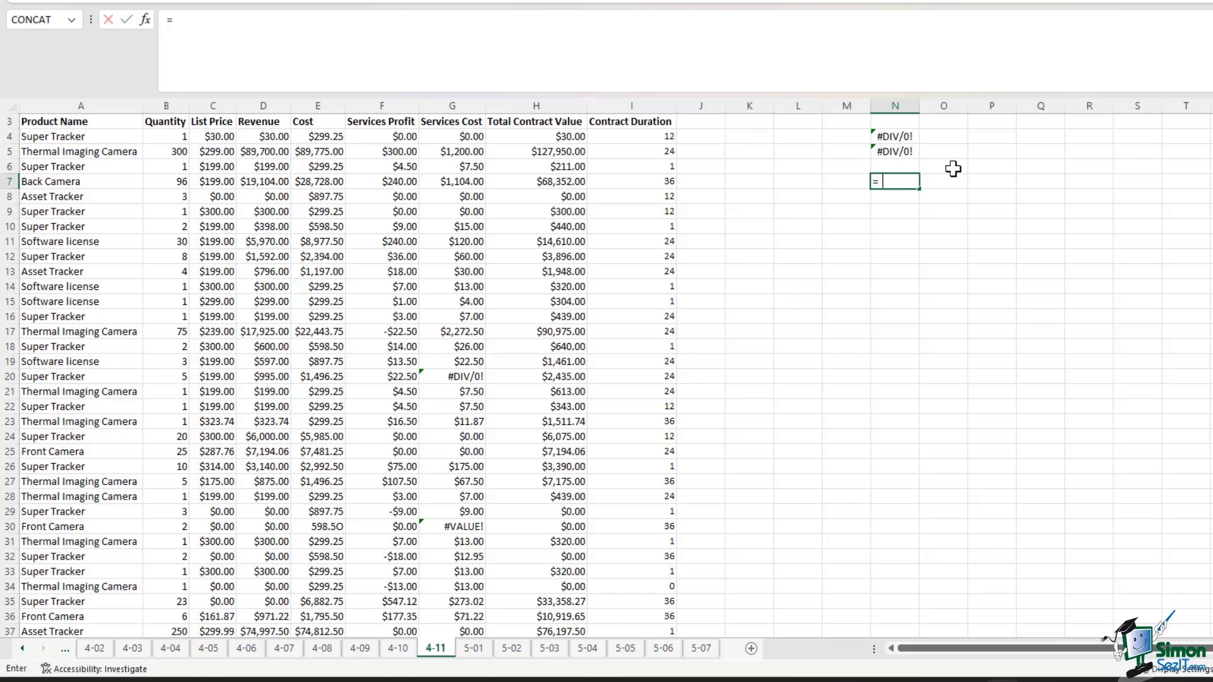
type("sum(")
key("Left")
key("Left")
key("Left")
key("Left")
key("Left")
key("Left")
key("Up")
key("Up")
key("Up")
key("ctrl+shift+Down")
type(")_")
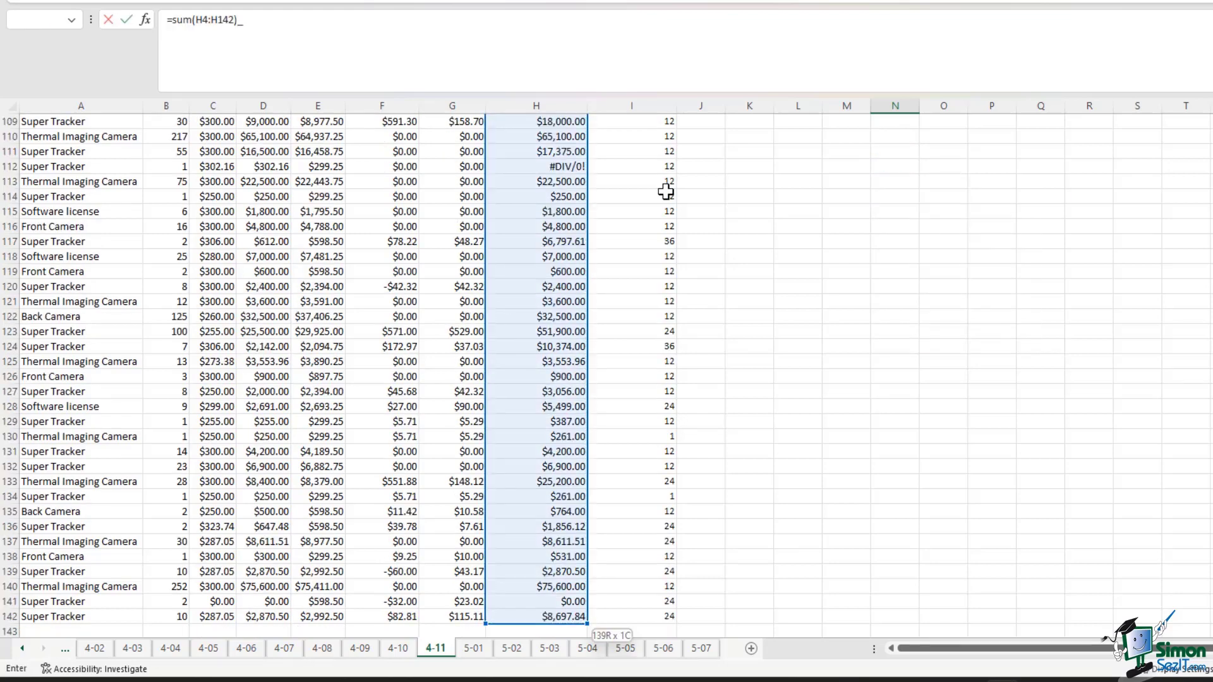
key("BackSpace")
key("Return")
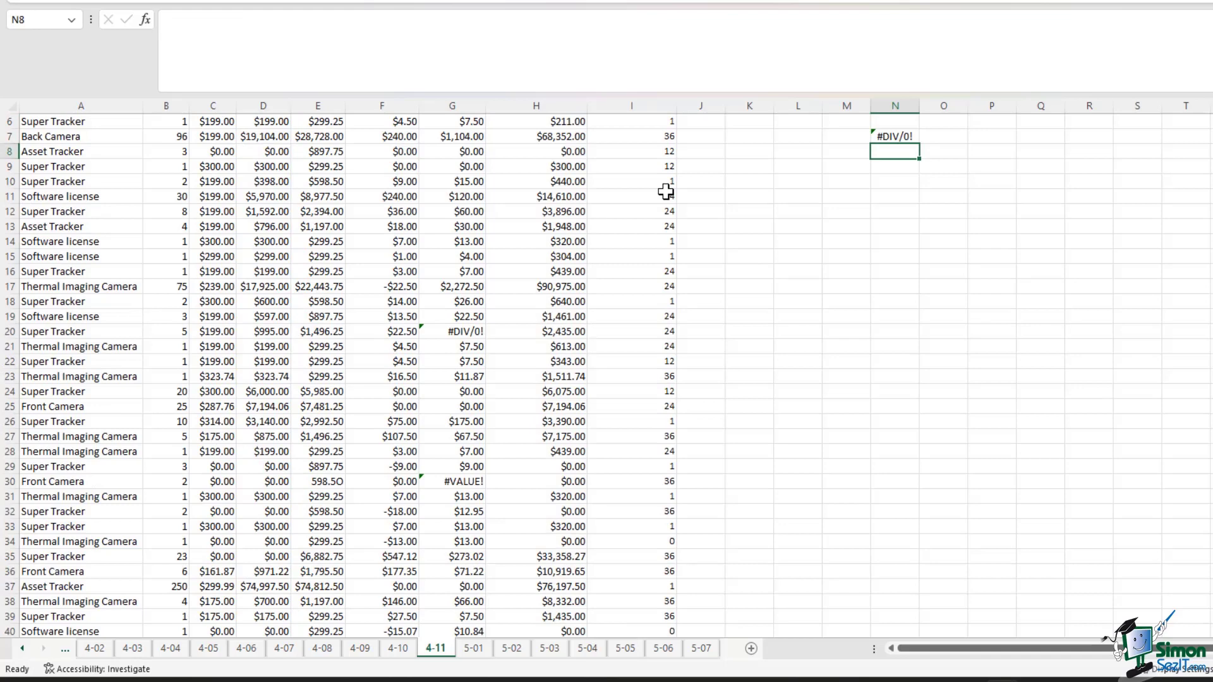
- Enter =AVERAGE(H4:H142) in N8
type("=s")
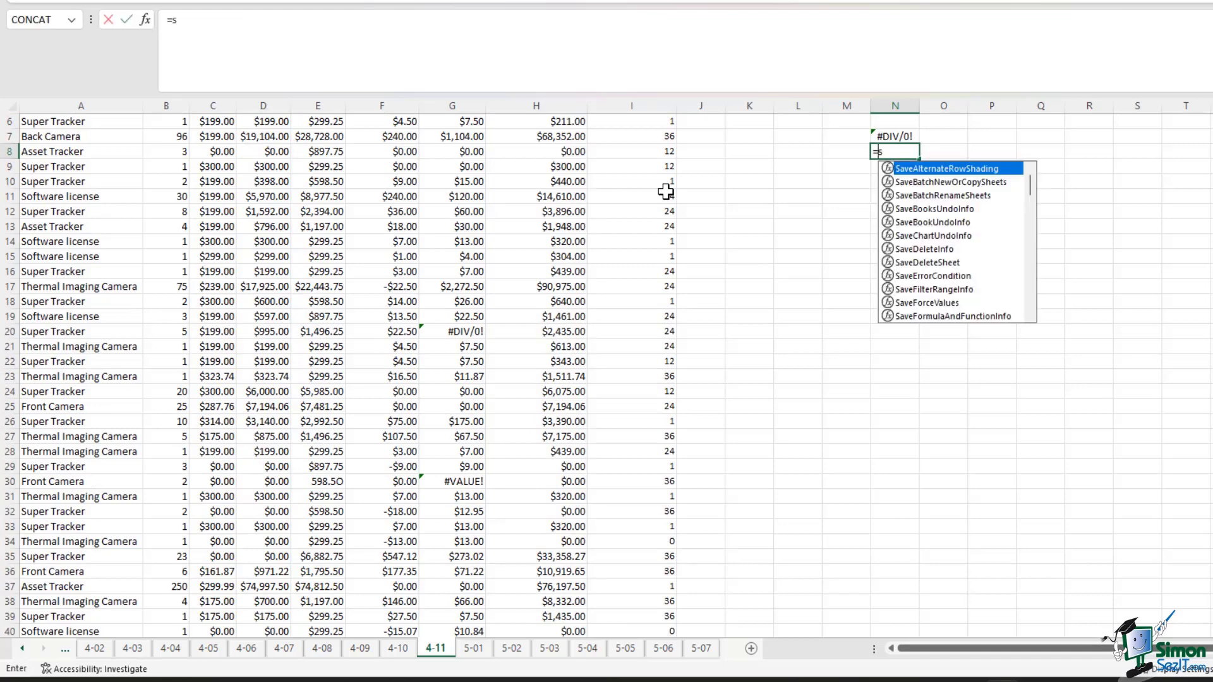
key("BackSpace")
type("average")
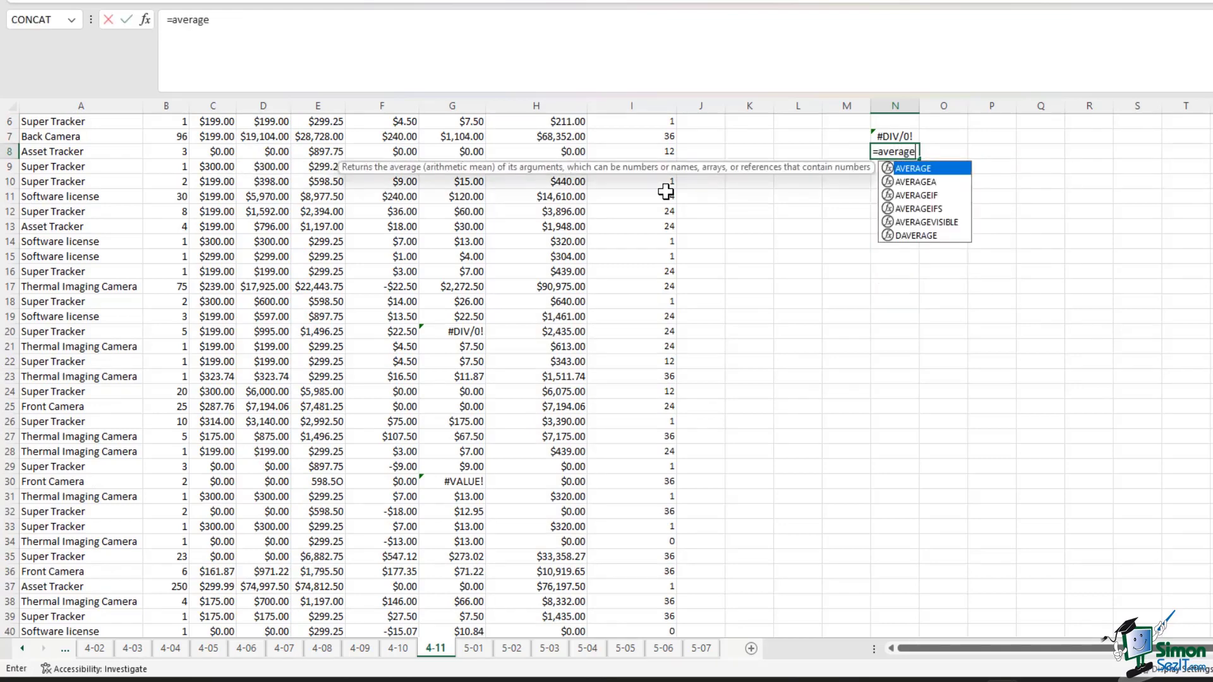
type("(")
key("Left")
key("Left")
key("Left")
key("Left")
key("Left")
key("Left")
key("Up")
key("Up")
key("Up")
key("Up")
key("ctrl+shift+Down")
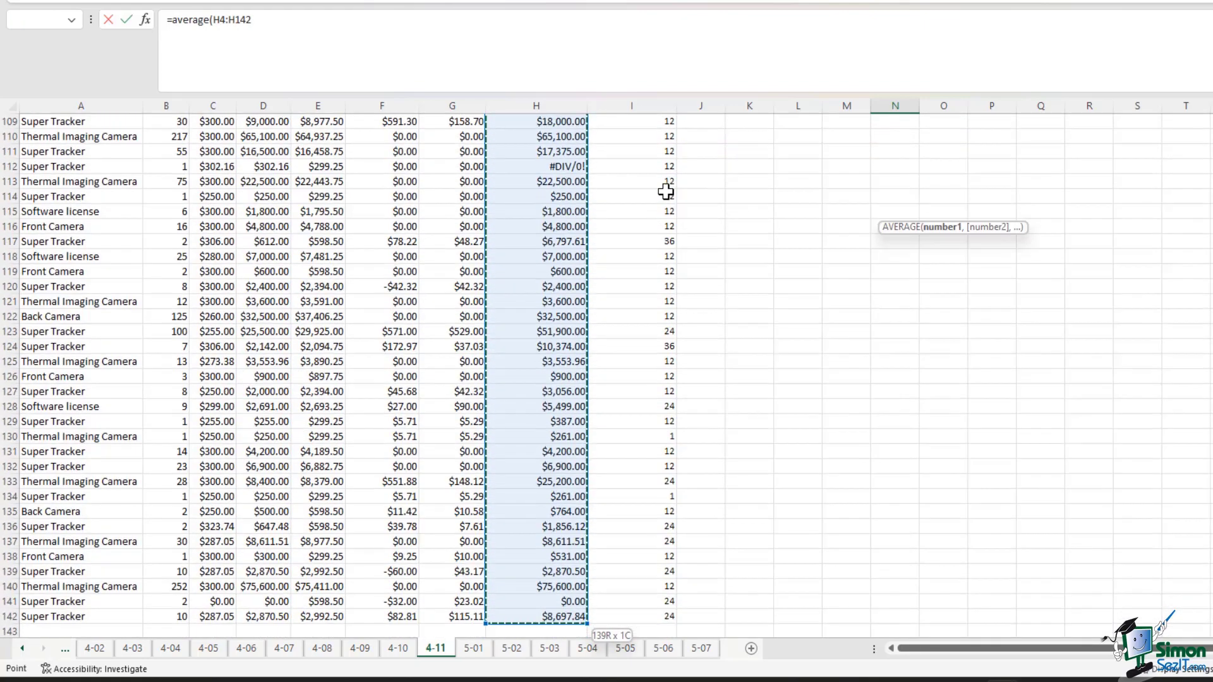
key("Return")
key("Up")
key("Up")
key("Up")
key("Down")
key("Down")
key("Down")
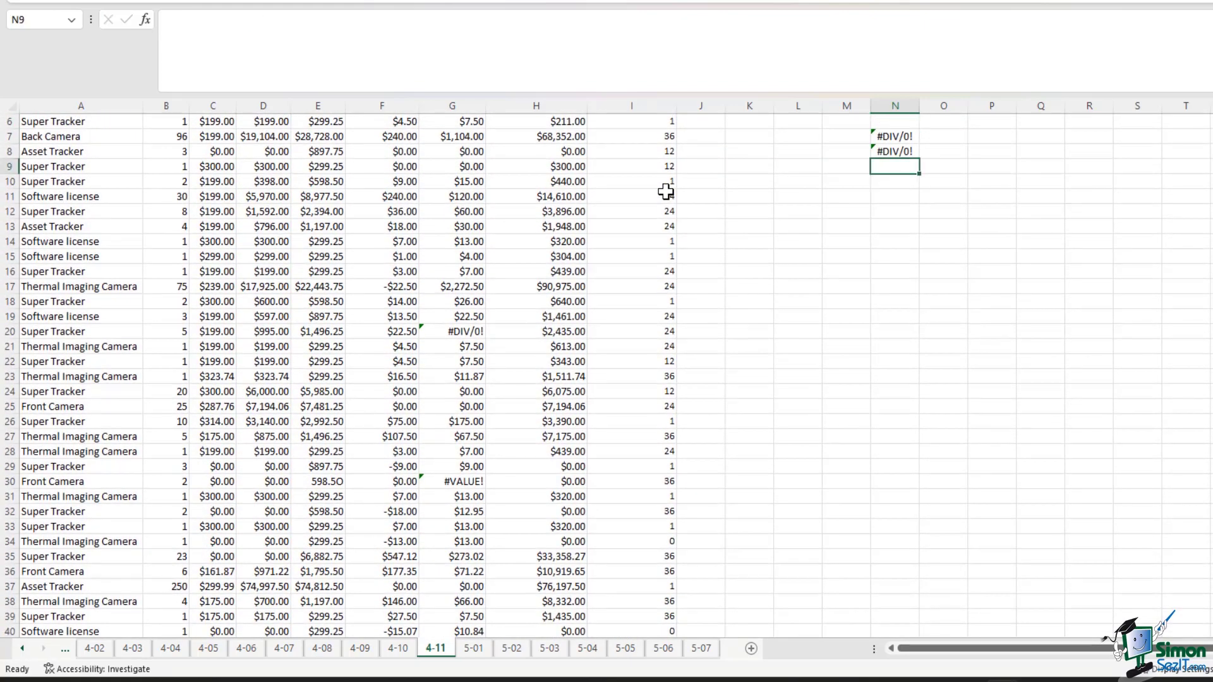
- Enter =MEDIAN(H4:H142) in N9
type("=medi")
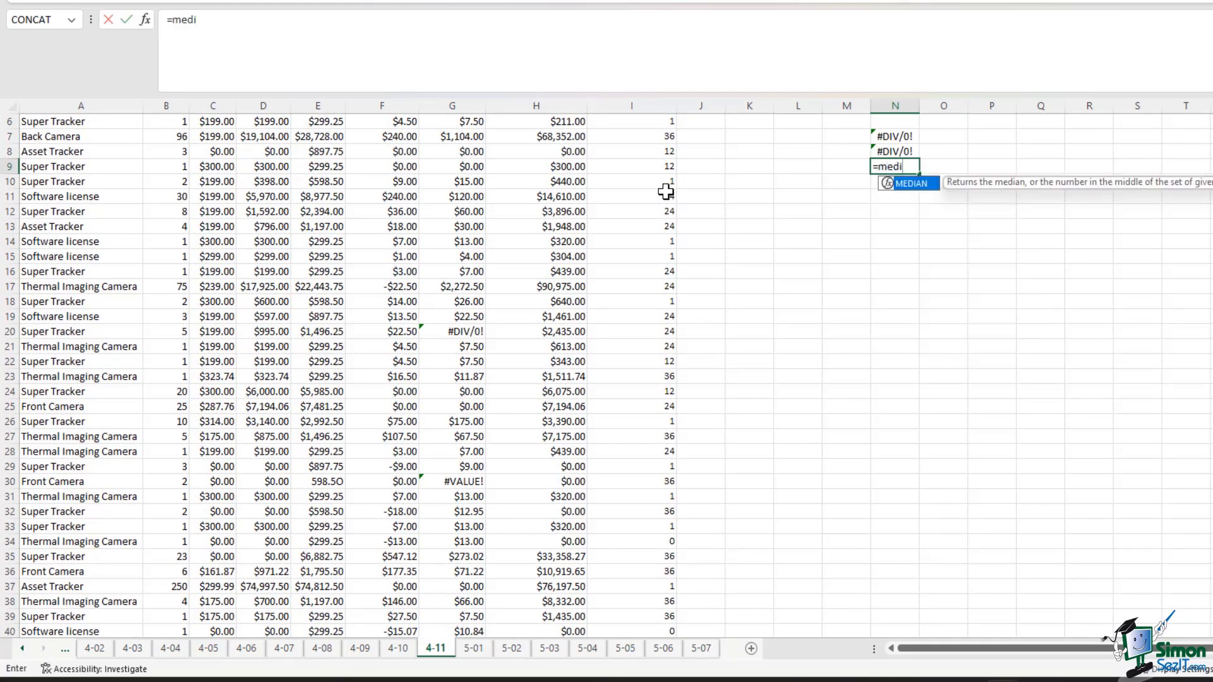
type("an(")
key("Left")
key("Left")
key("Left")
key("Left")
key("Left")
key("Left")
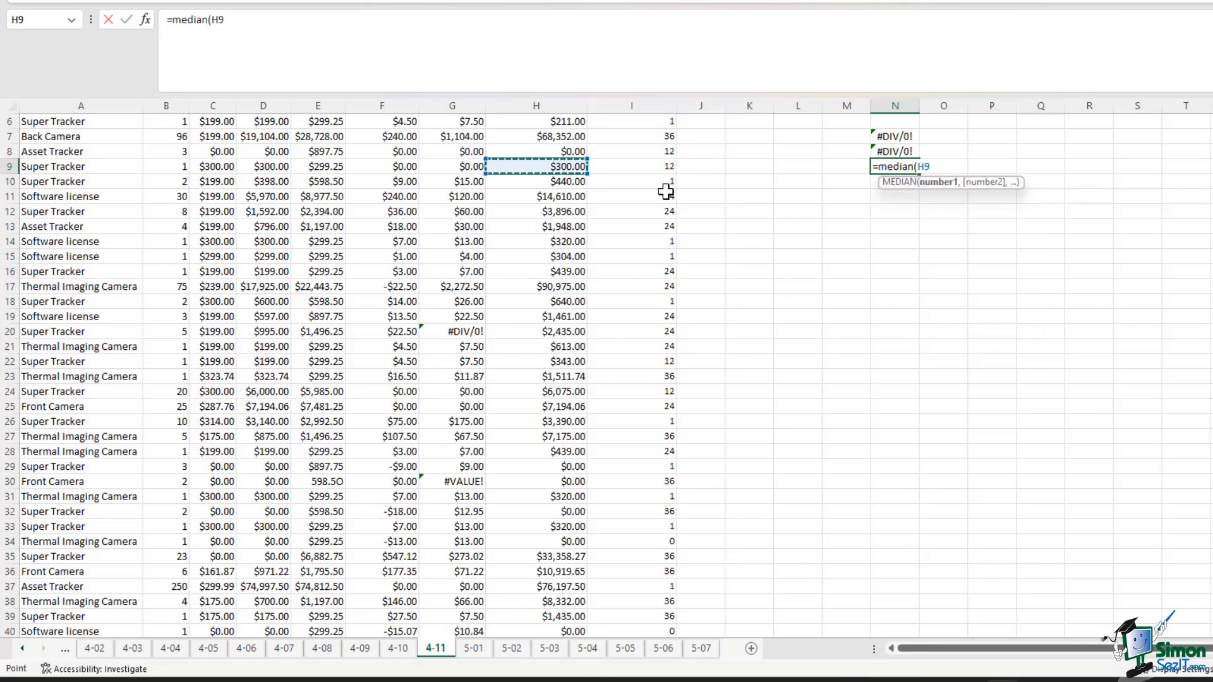
key("Up")
key("Up")
key("Up")
key("Up")
key("Up")
key("Up")
key("ctrl+shift+Down")
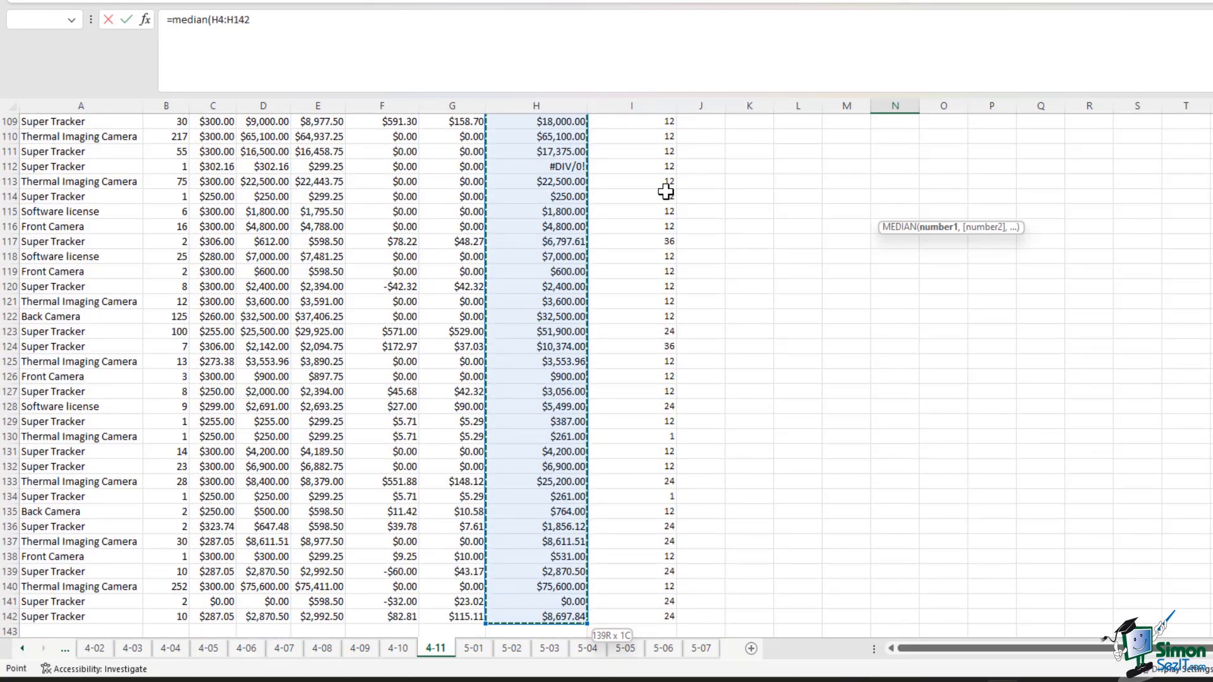
key("Return")
- Enter MIN and MAX formulas over column H in N10 and N11
type("=min(")
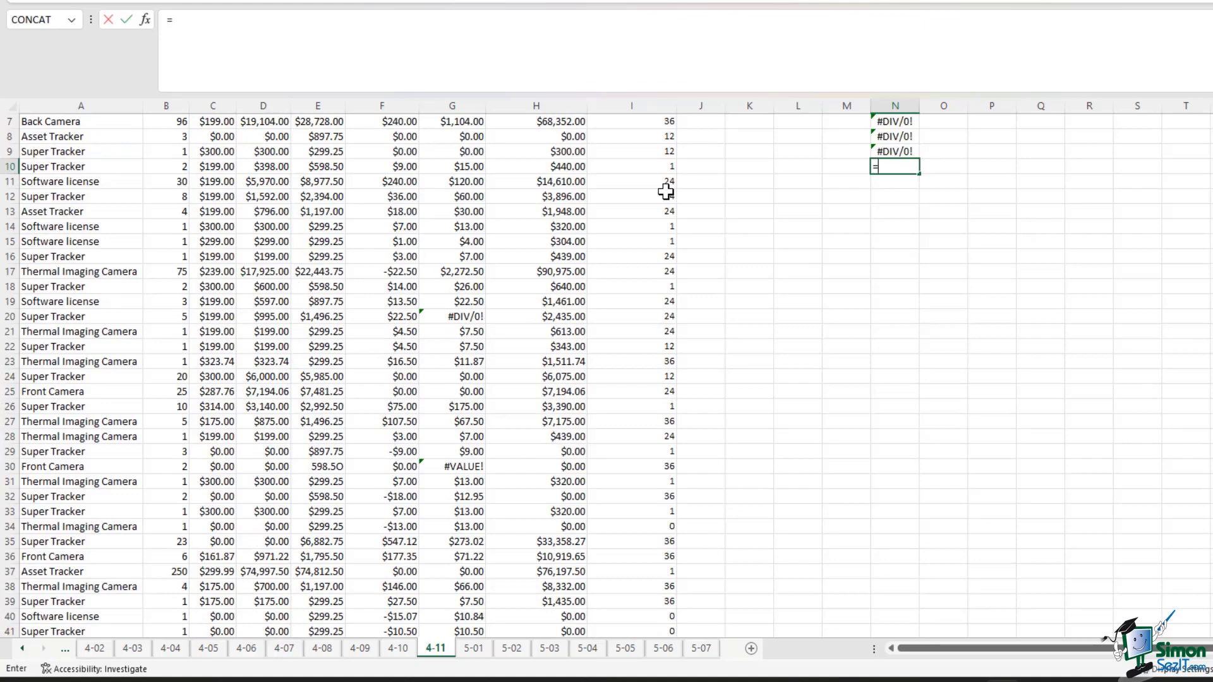
key("Left")
key("Left")
key("Left")
key("Left")
key("Left")
key("Left")
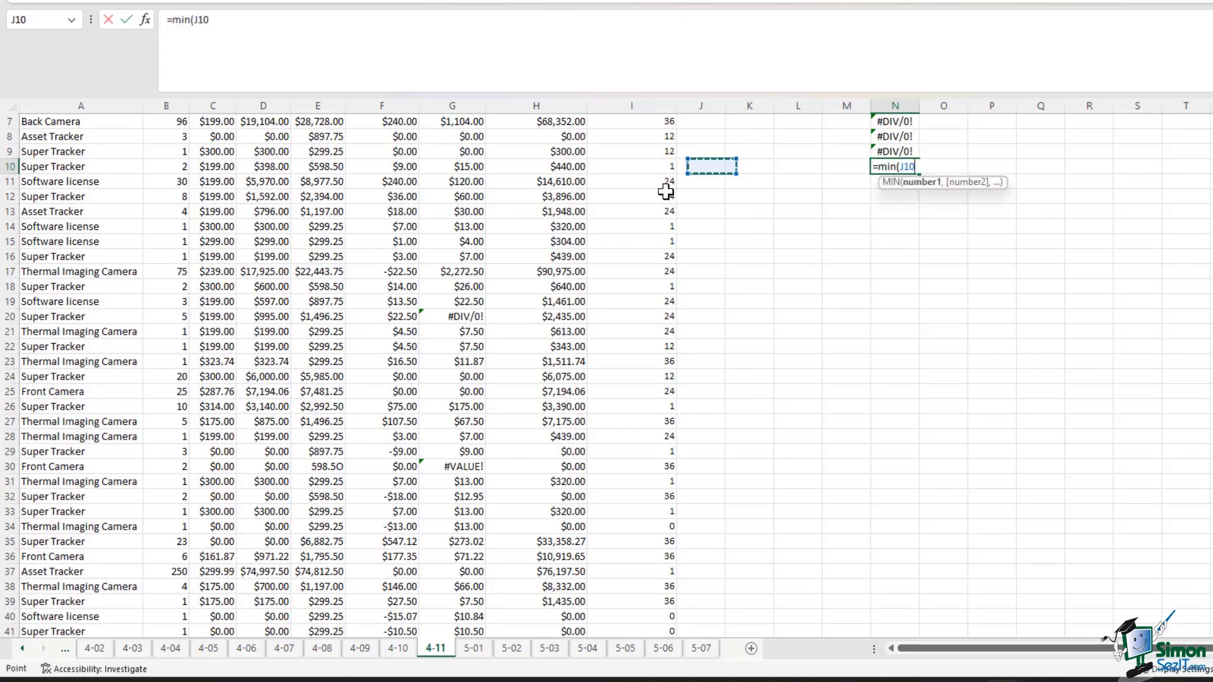
key("Up")
key("Up")
key("Up")
key("Up")
key("Up")
key("Up")
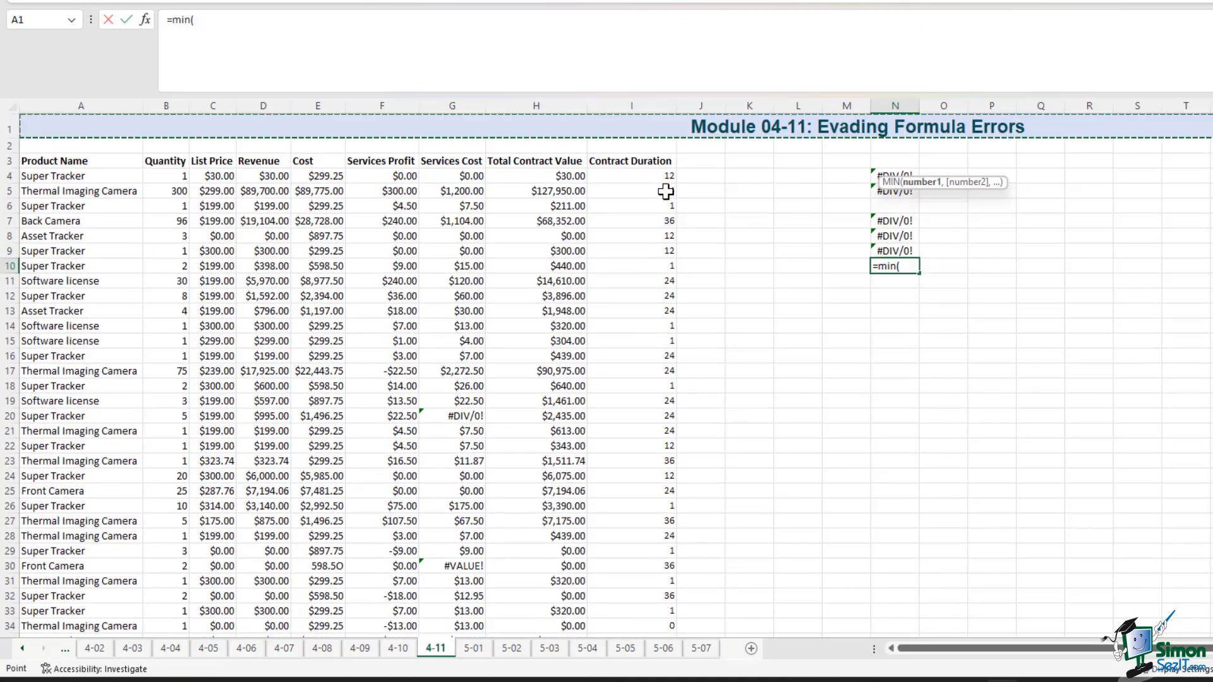
key("Return")
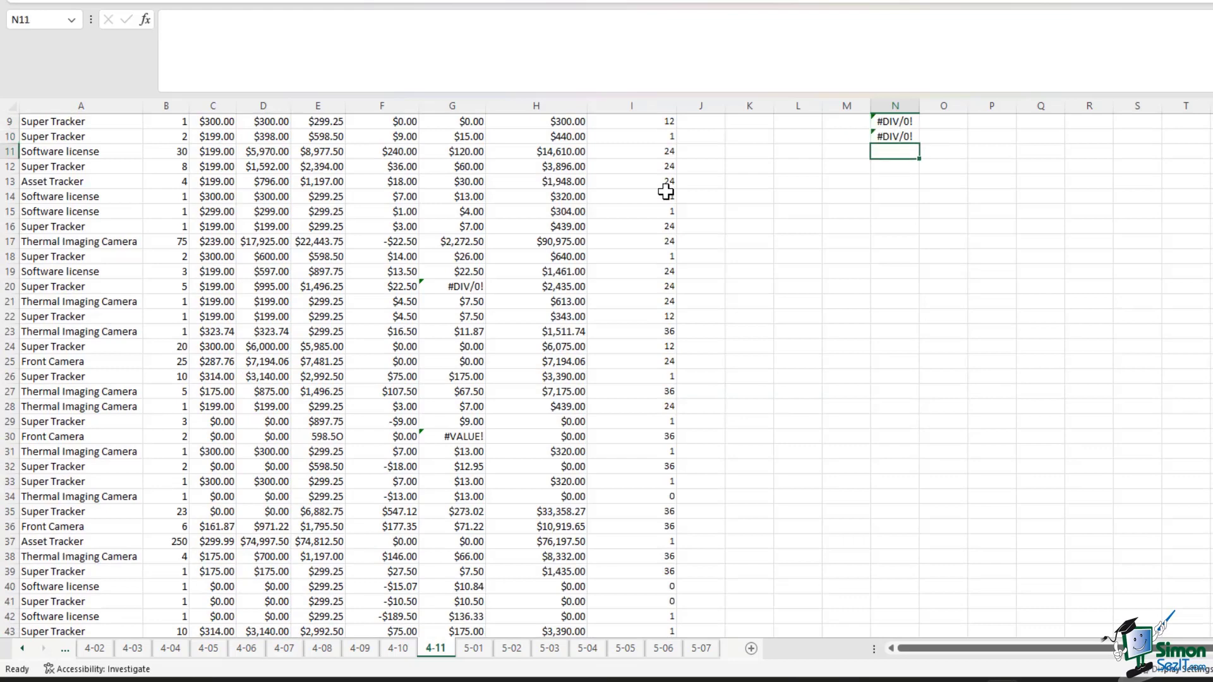
type("=max(")
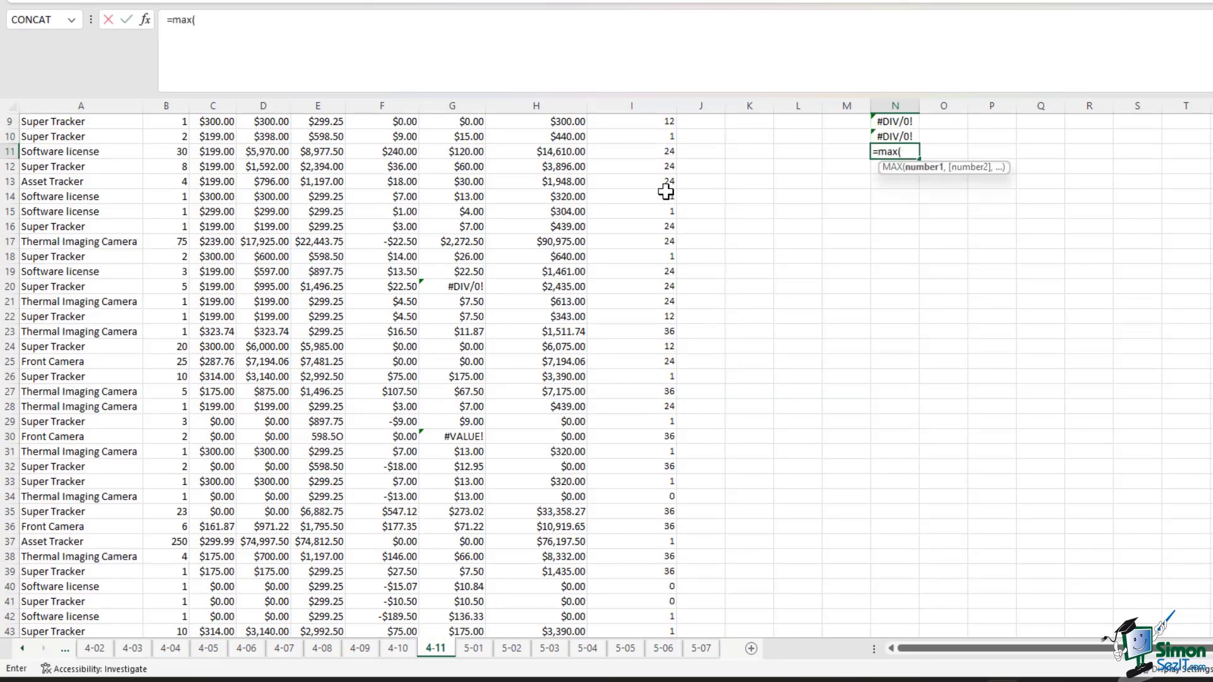
key("Left")
key("Left")
key("Left")
key("Left")
key("Left")
key("Left")
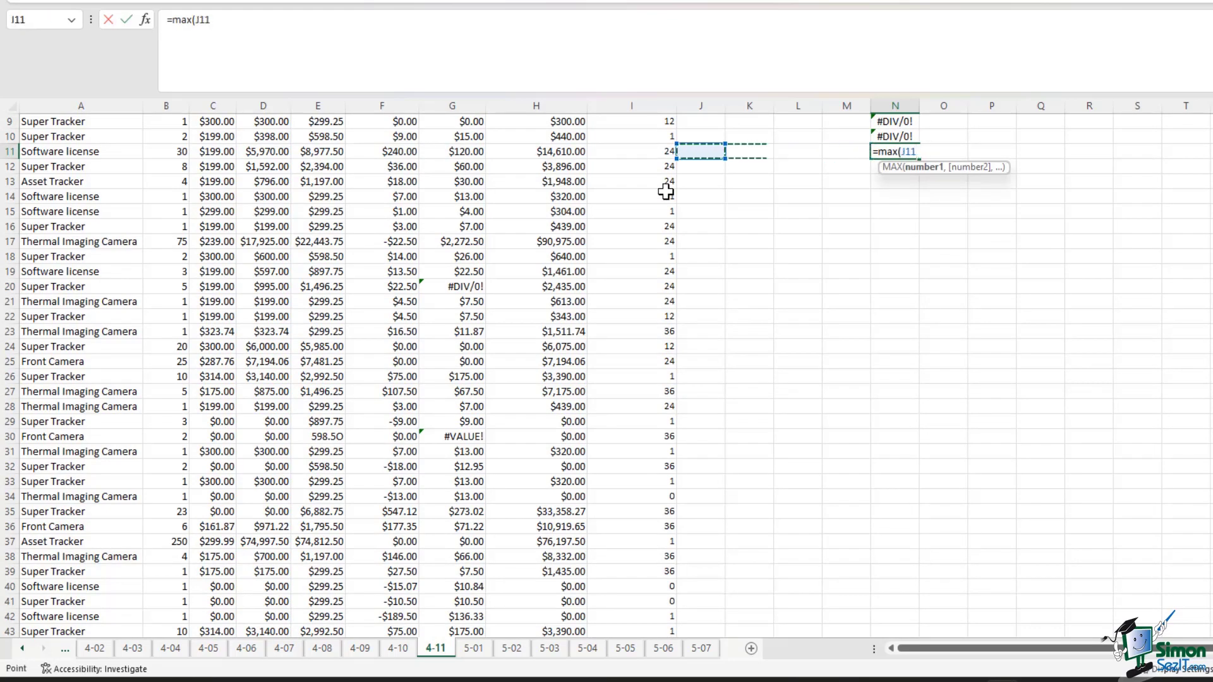
key("Up")
key("Up")
key("Up")
key("Up")
key("Up")
key("Up")
key("Up")
key("ctrl+shift+Down")
key("Return")
key("Up")
key("Up")
key("Up")
key("Up")
key("Up")
key("Up")
key("Up")
key("Up")
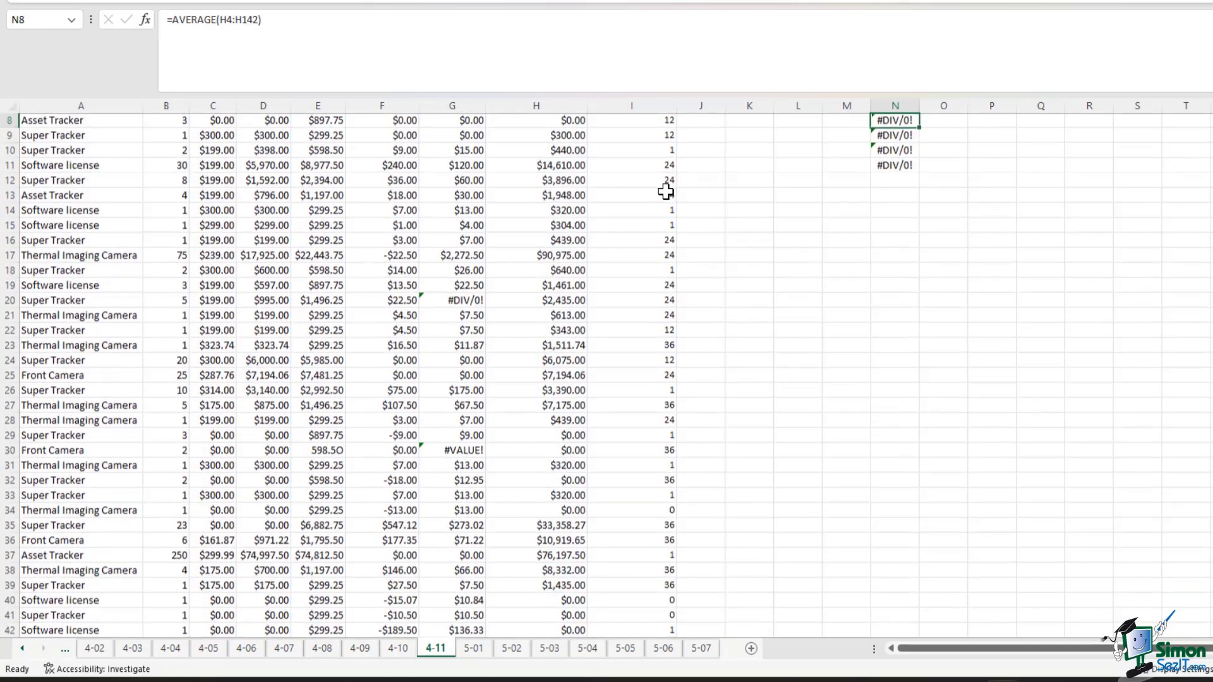
key("Up")
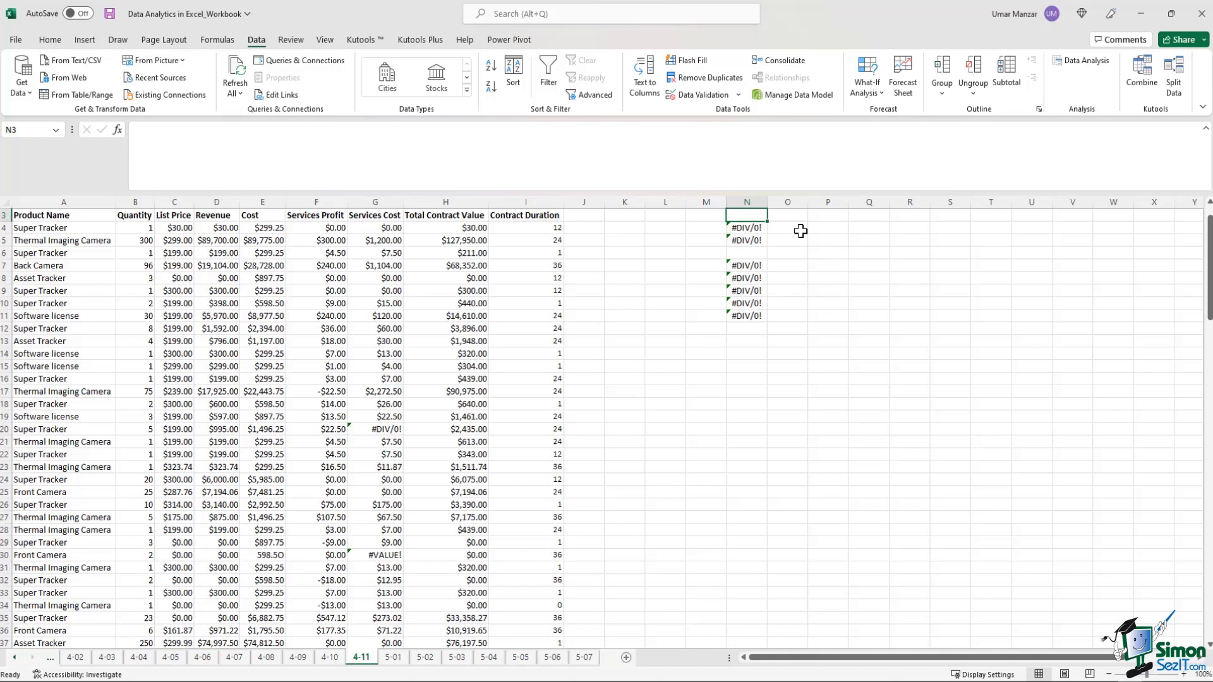
left_click_drag(757, 228, 754, 319)
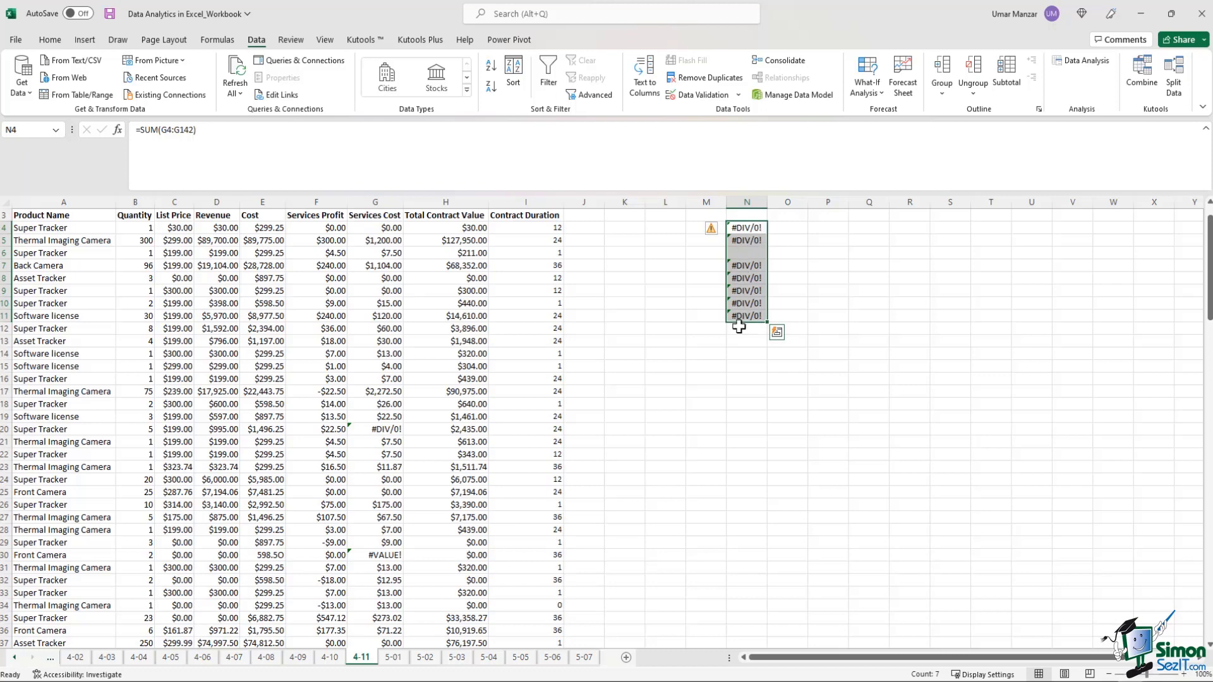
key("Right")
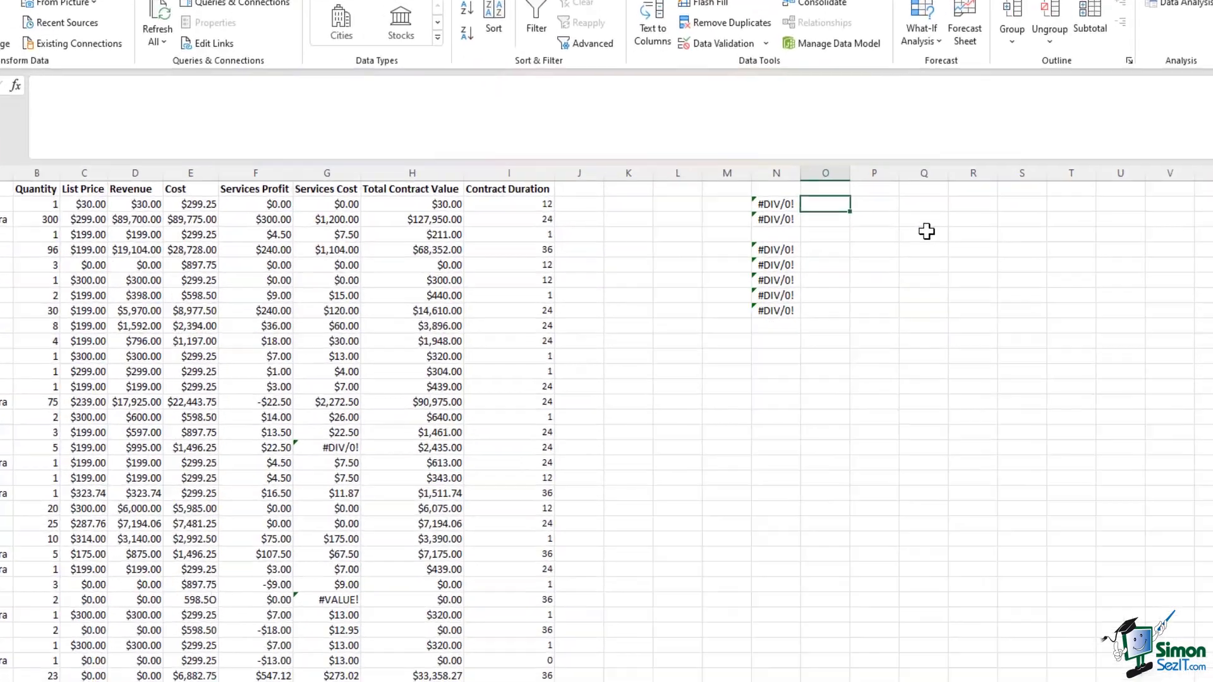
- Enter =FORMULATEXT(N4) in O4 so it displays =SUM(G4:G142)
type("=f")
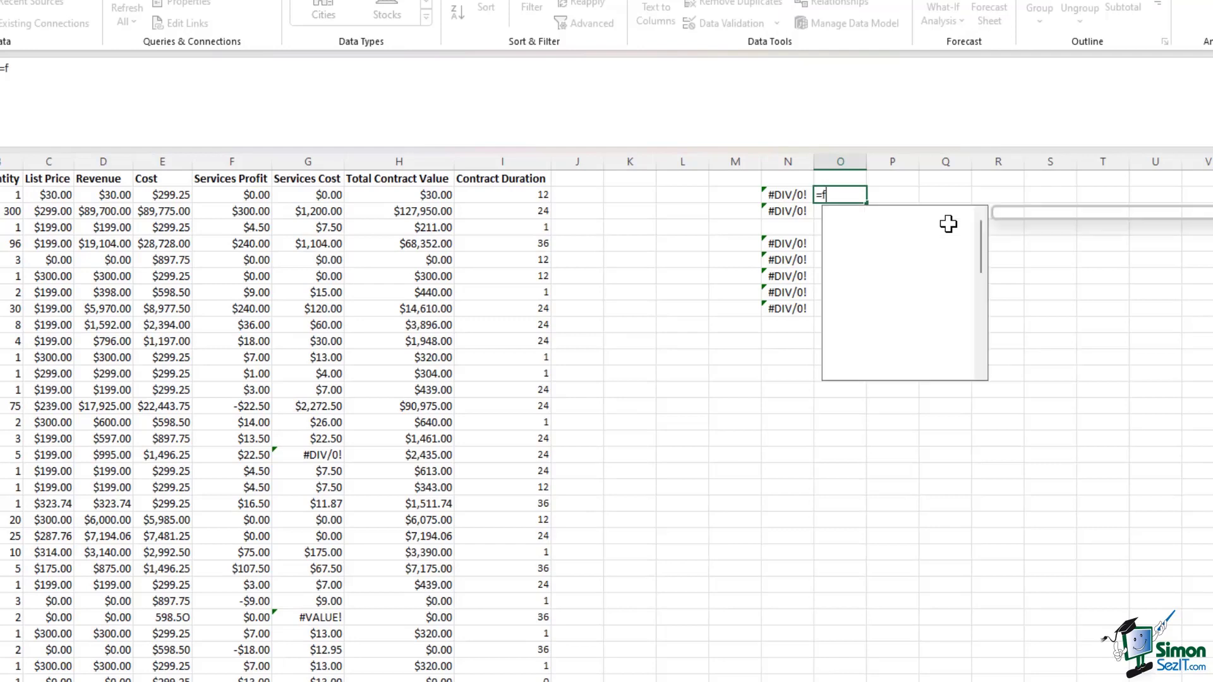
type("ormulay")
key("BackSpace")
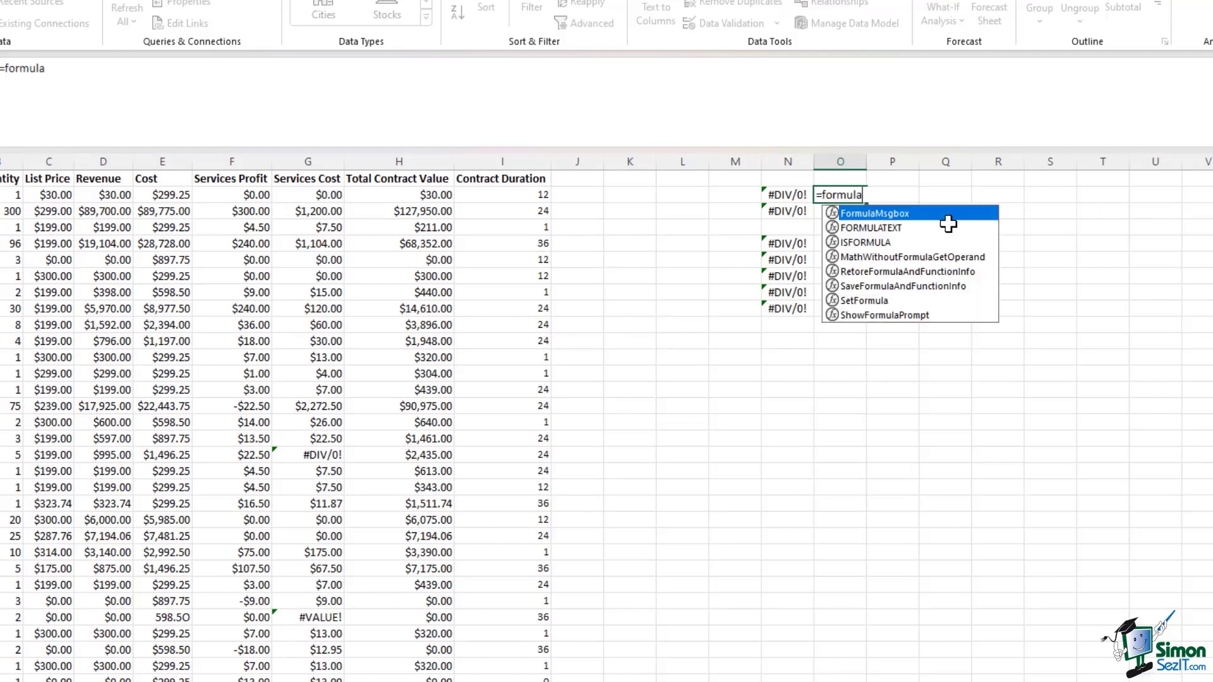
type("text")
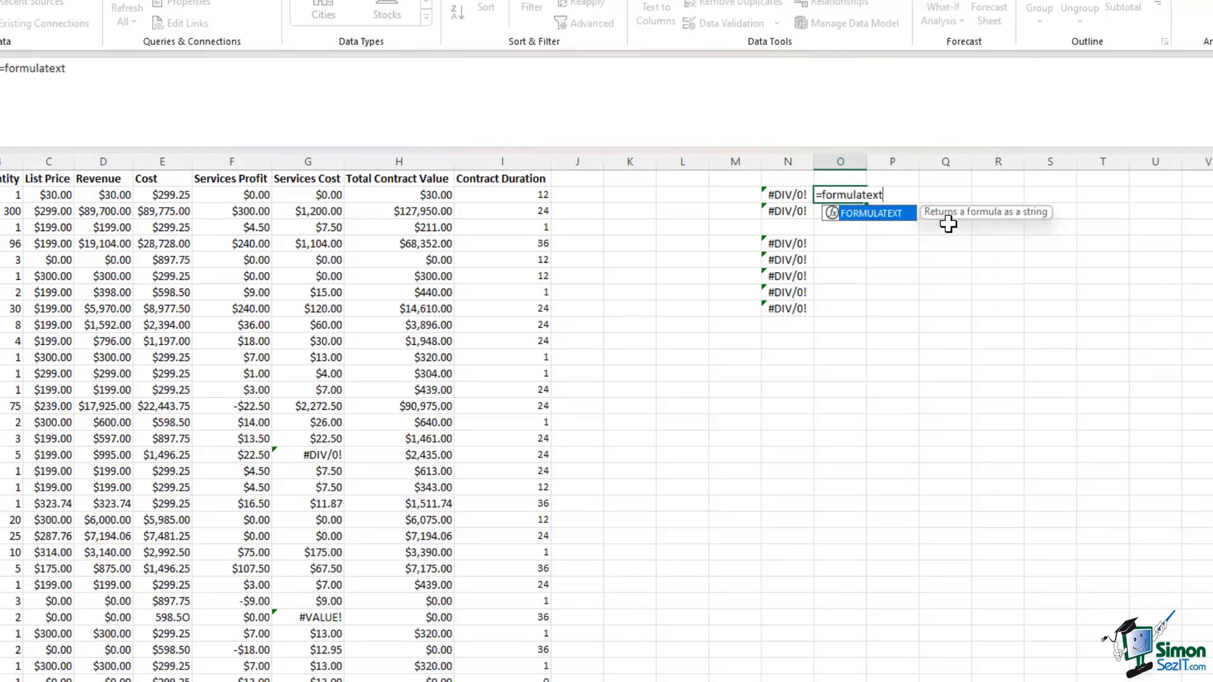
type("(")
key("Left")
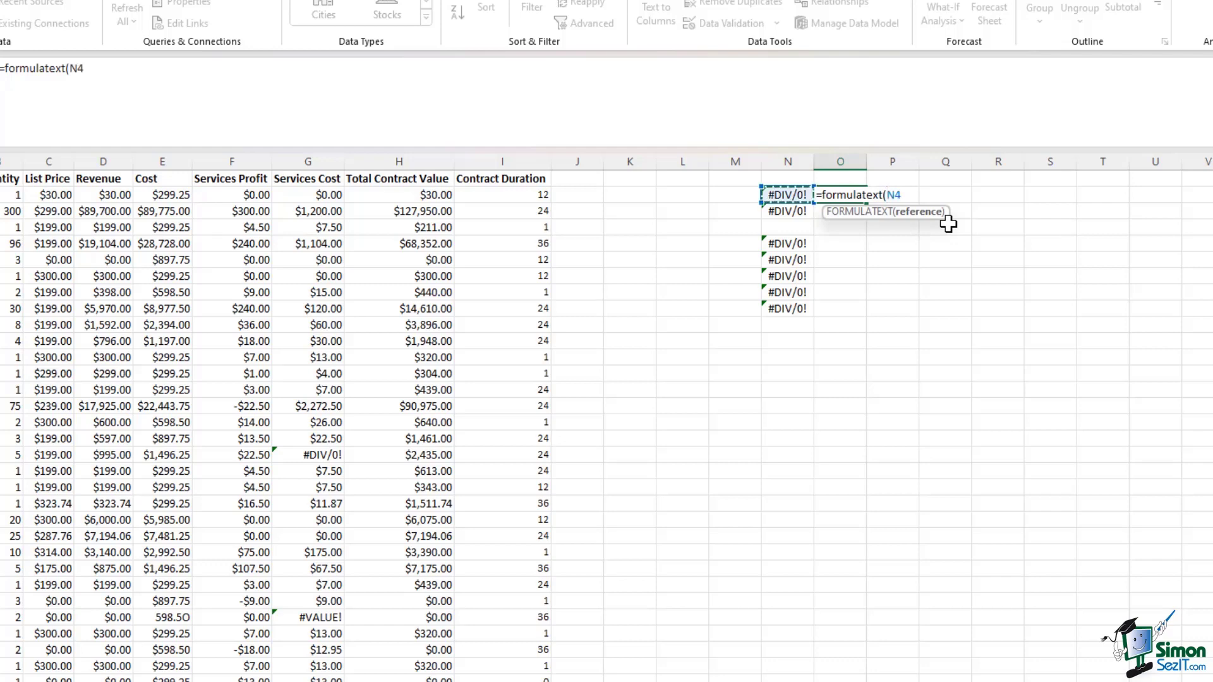
type(")")
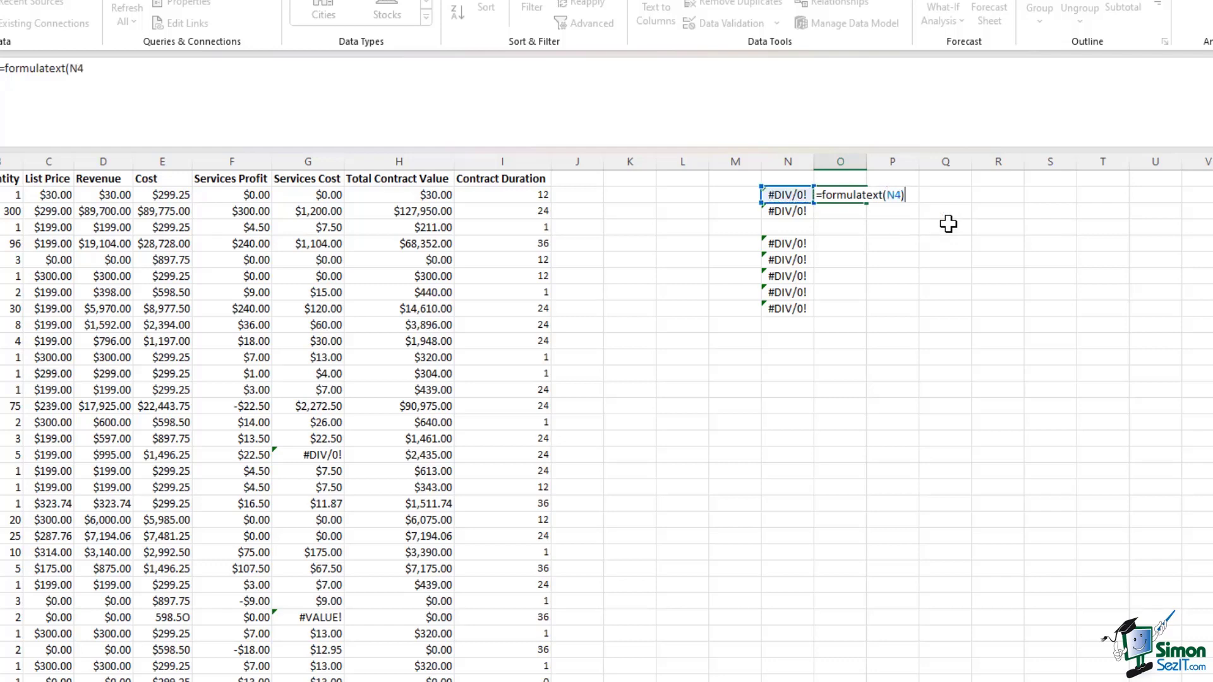
key("Return")
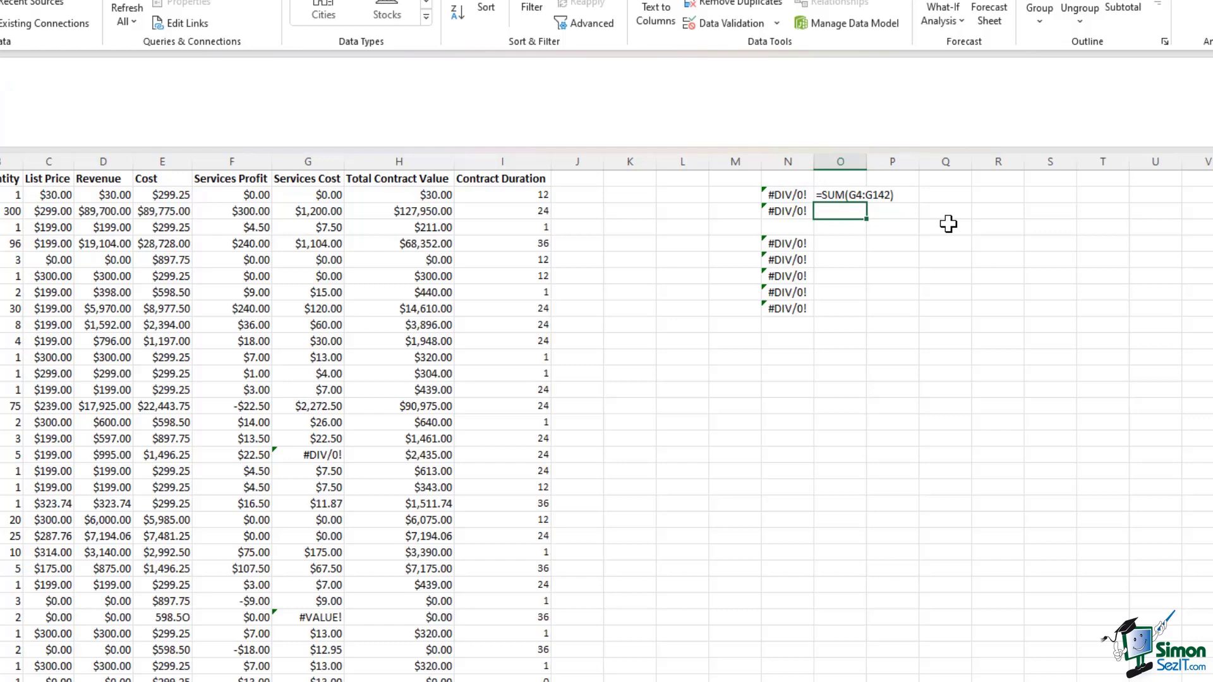
key("Up")
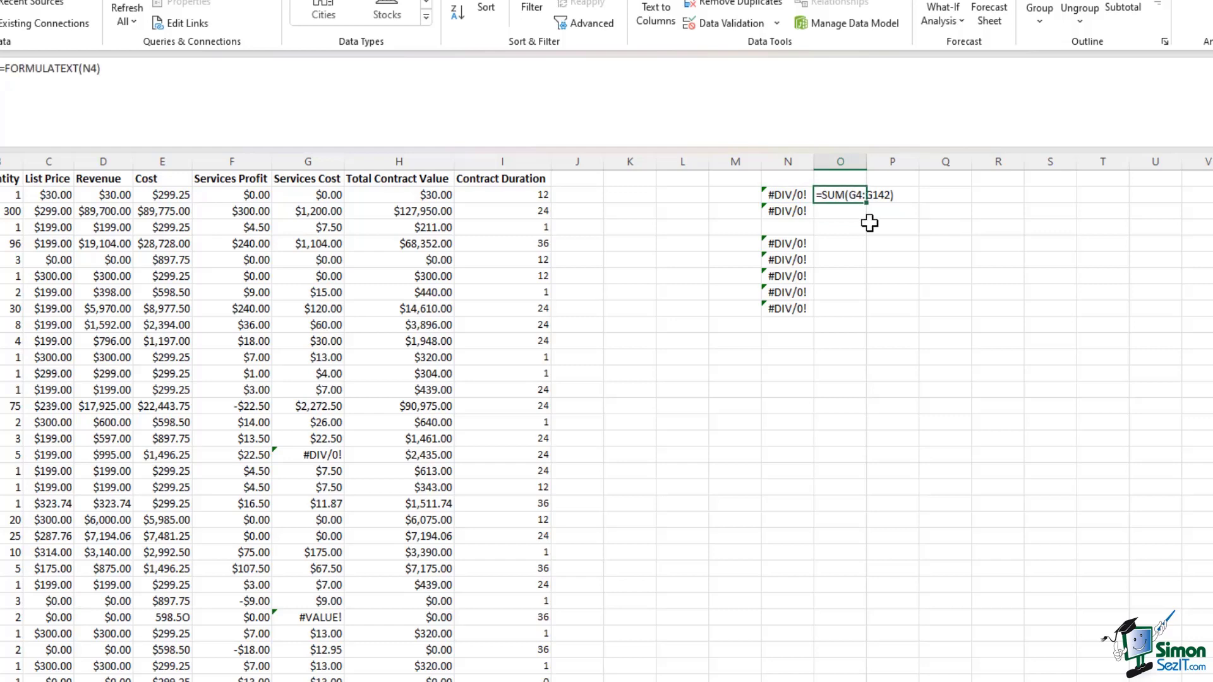
left_click(795, 197)
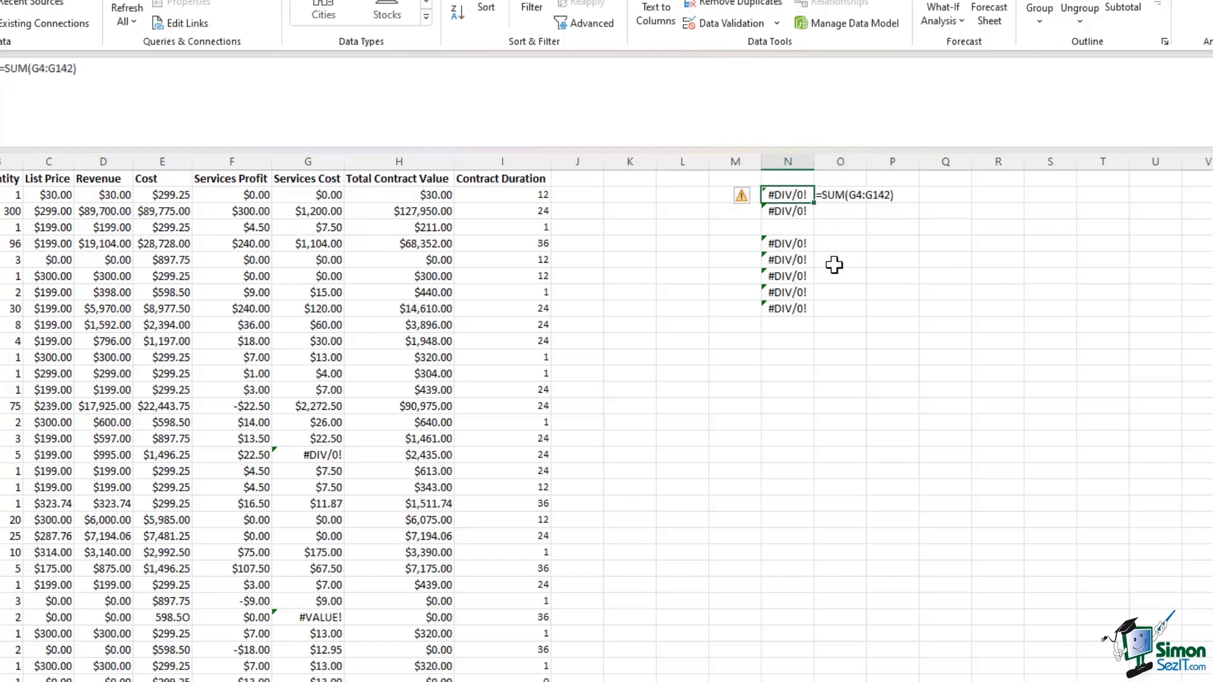
key("Right")
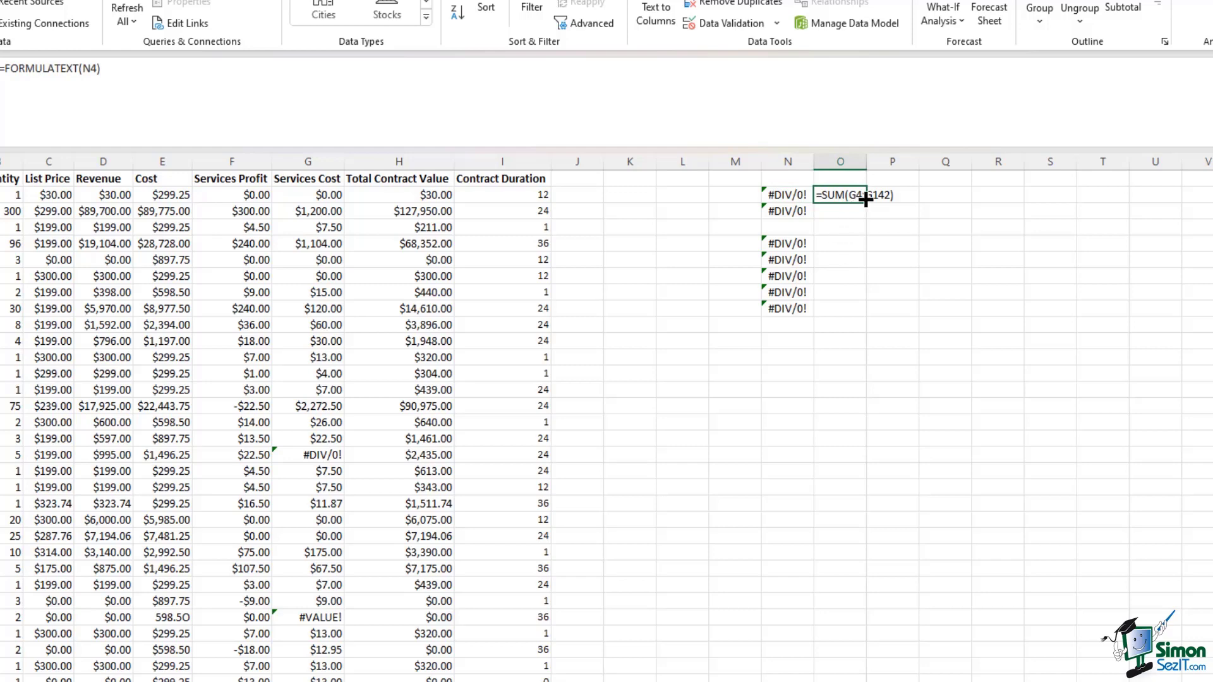
- Fill the FORMULATEXT label down to O5, then copy and paste it into O7:O11
left_click_drag(866, 204, 866, 219)
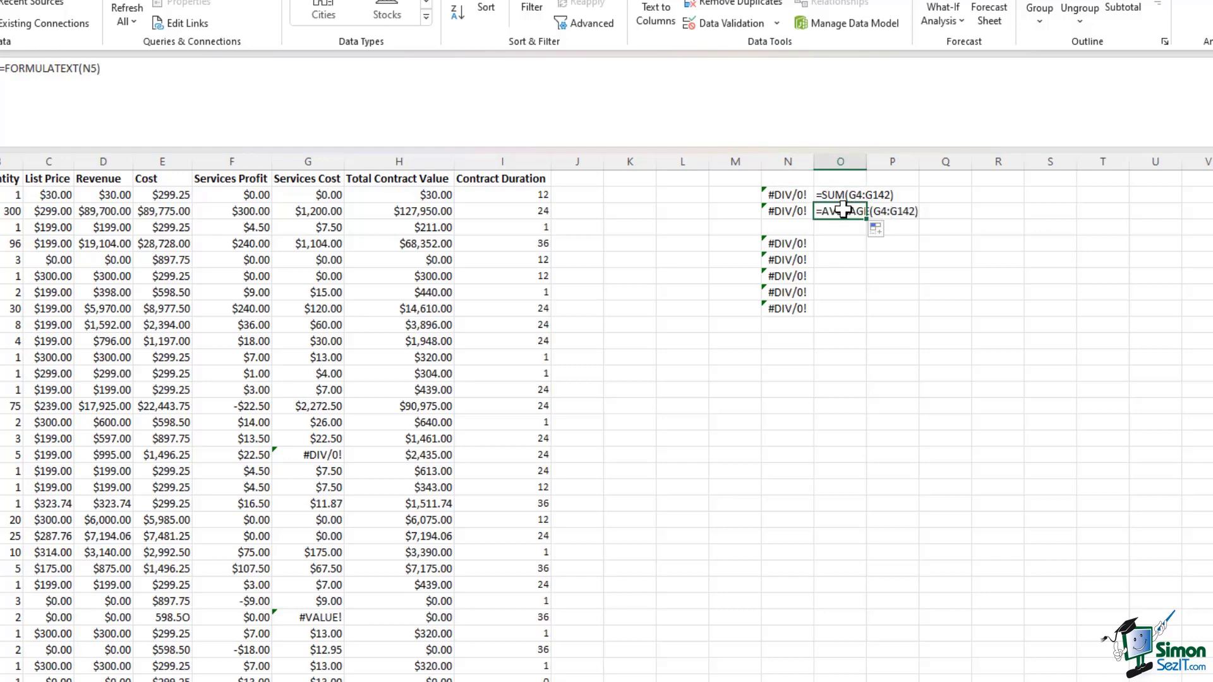
right_click(850, 215)
left_click(885, 276)
scroll(846, 259, "up", 1)
left_click_drag(840, 286, 840, 352)
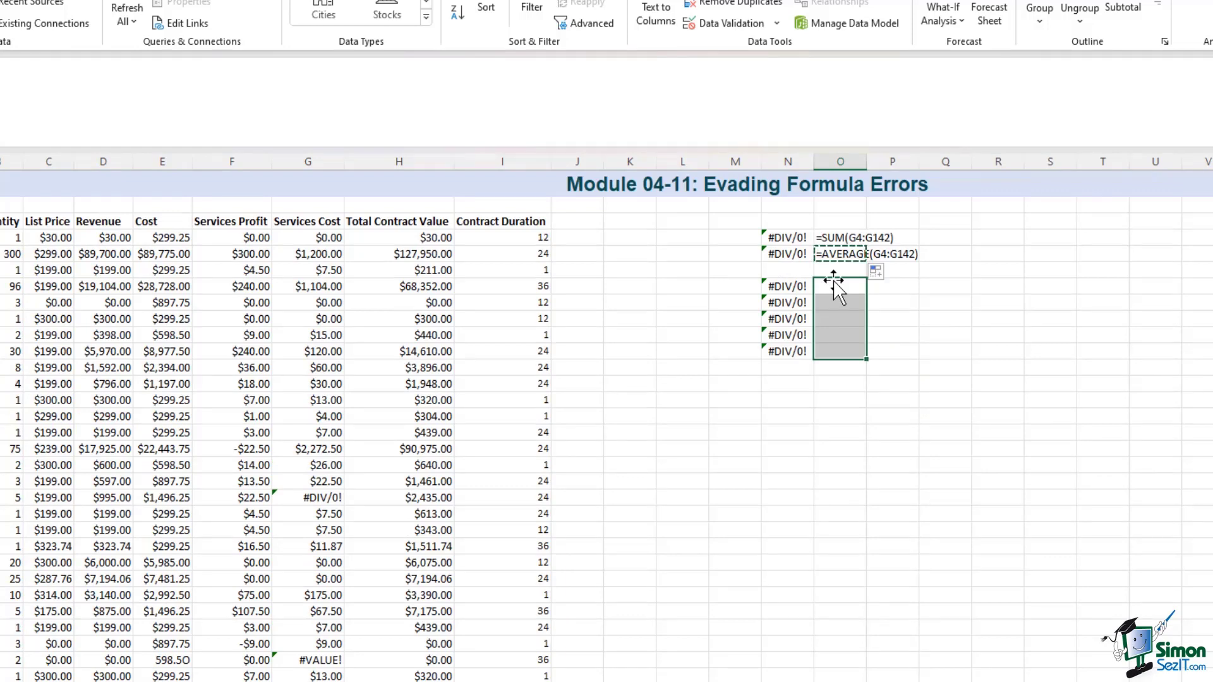
key("ctrl+v")
- Check the pasted label in O7 and clear the paste indicators and selection
left_click(859, 420)
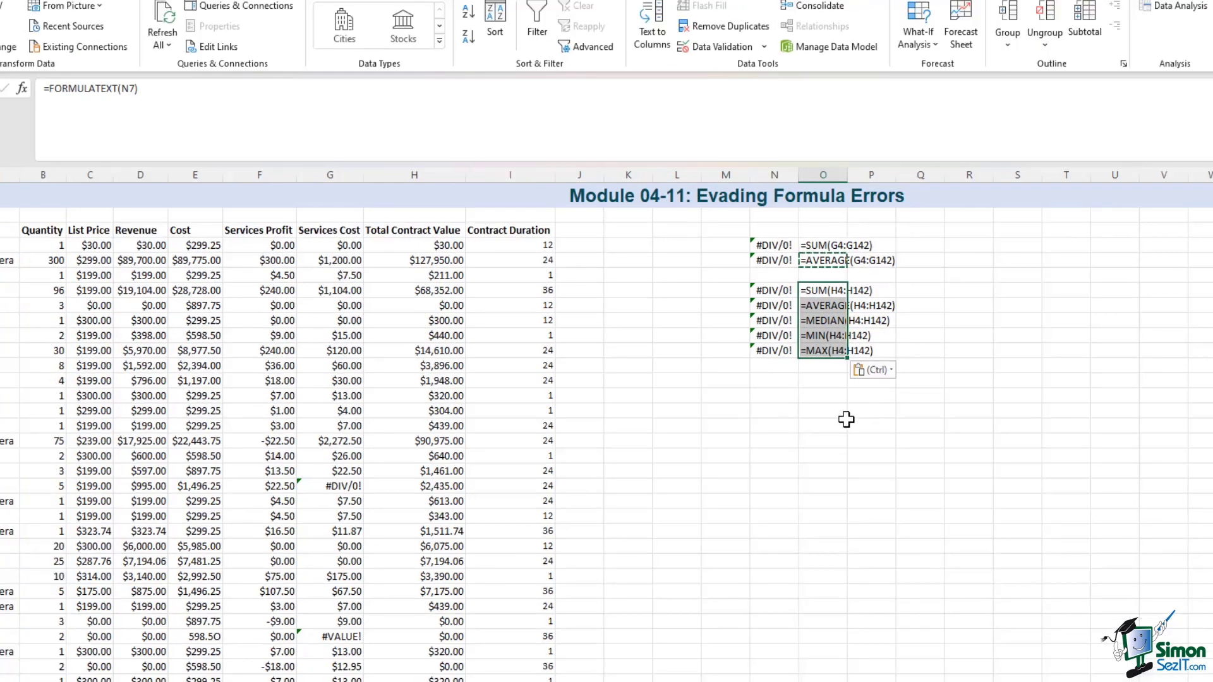
left_click(847, 420)
left_click(821, 292)
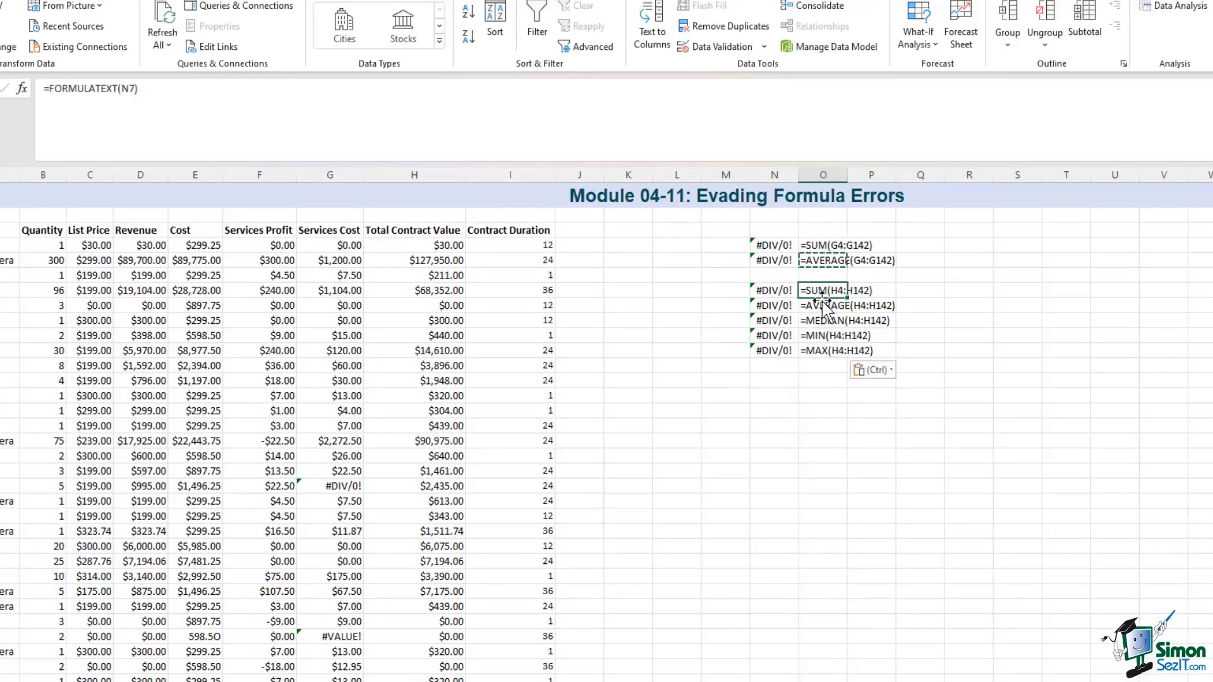
left_click(824, 379)
left_click(969, 285)
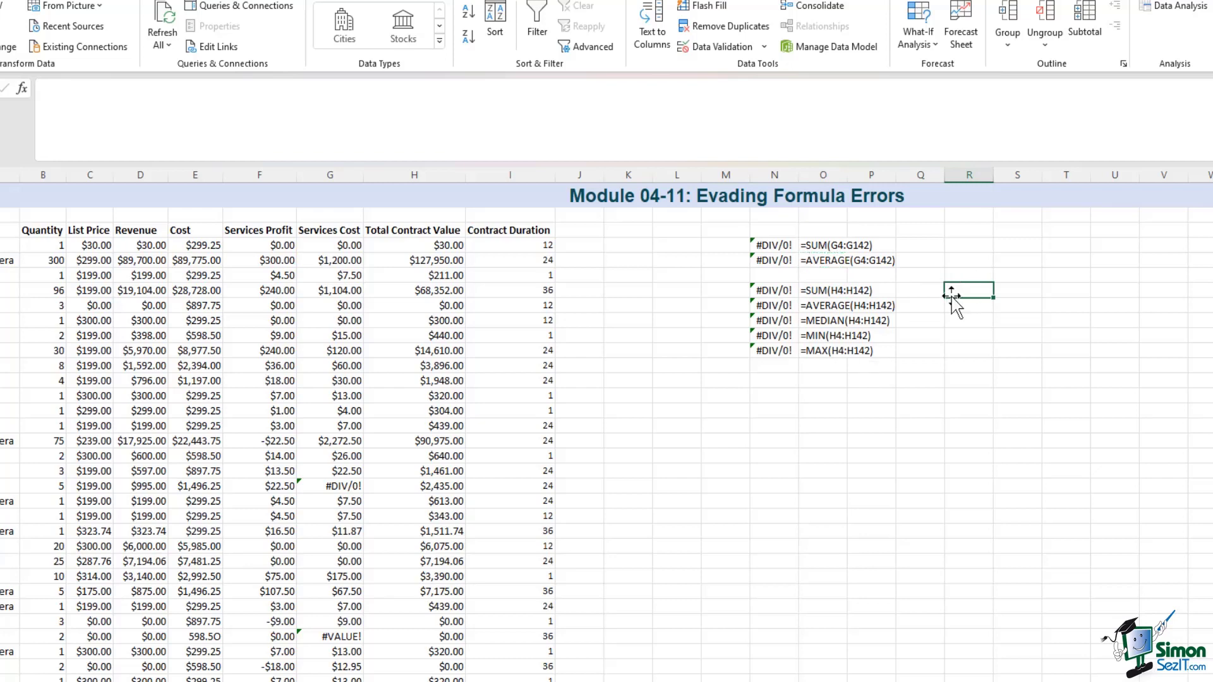
left_click(929, 316)
key("ctrl+y")
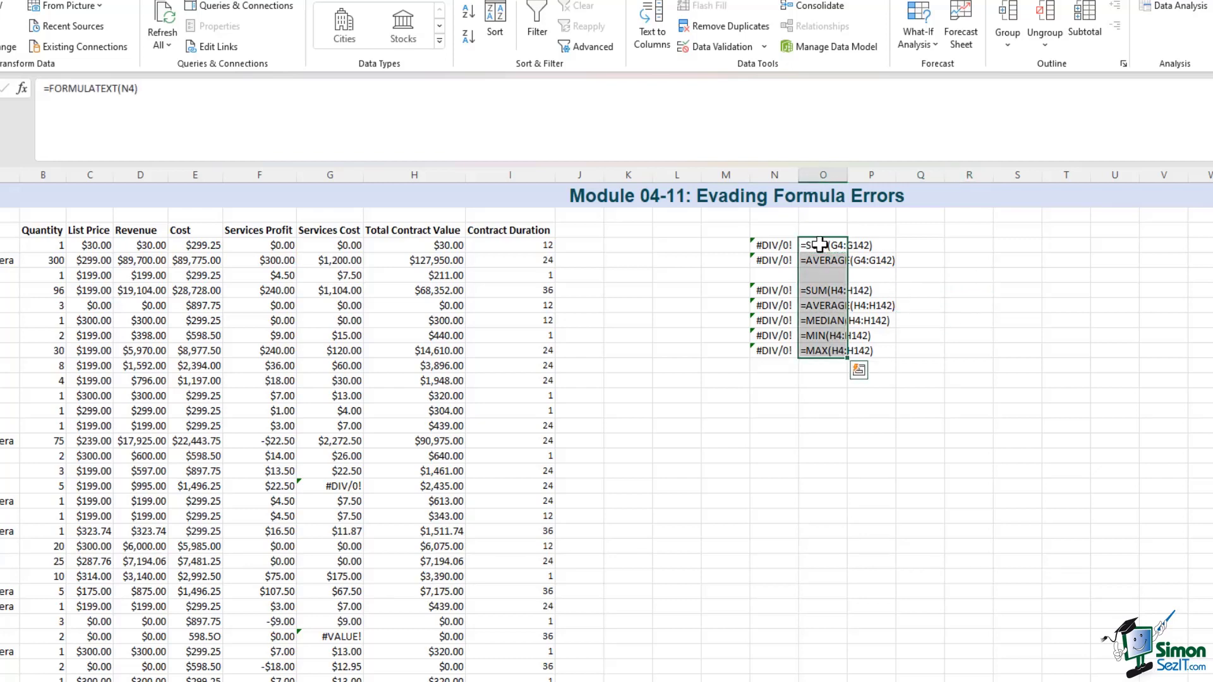
left_click(822, 383)
- Select the O4:O11 labels and the column N results to compare them
left_click_drag(836, 245, 835, 355)
left_click_drag(821, 229, 823, 351)
left_click(918, 379, "shift")
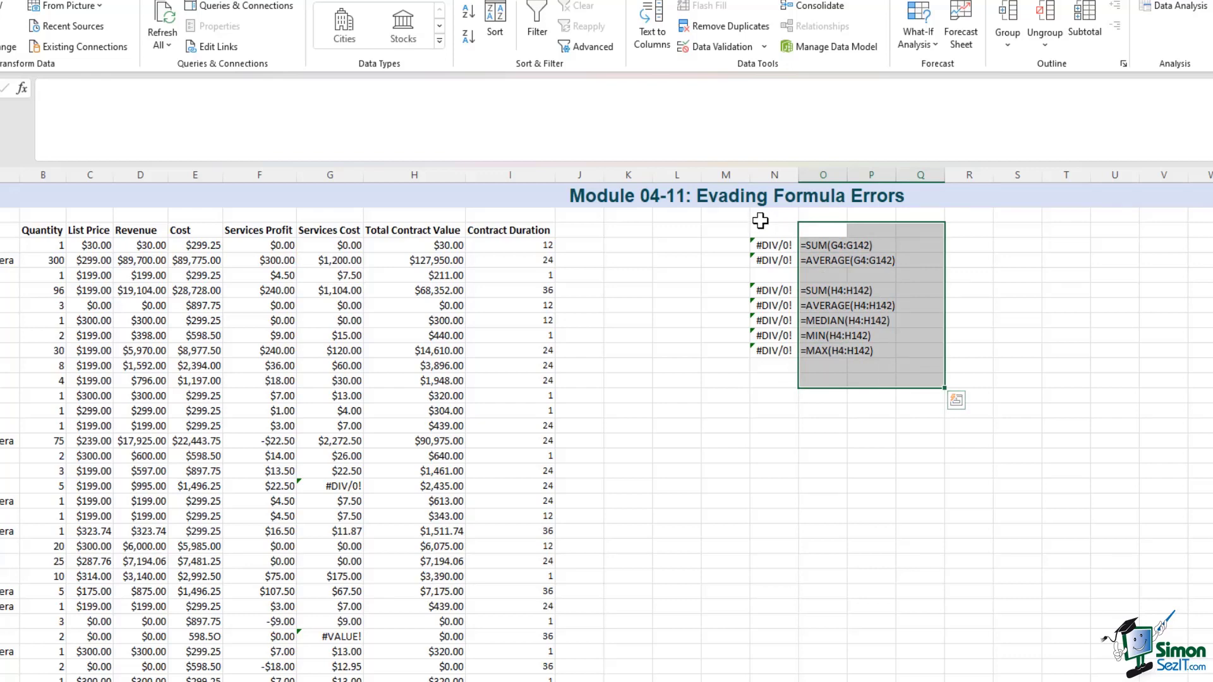
left_click_drag(764, 221, 760, 382)
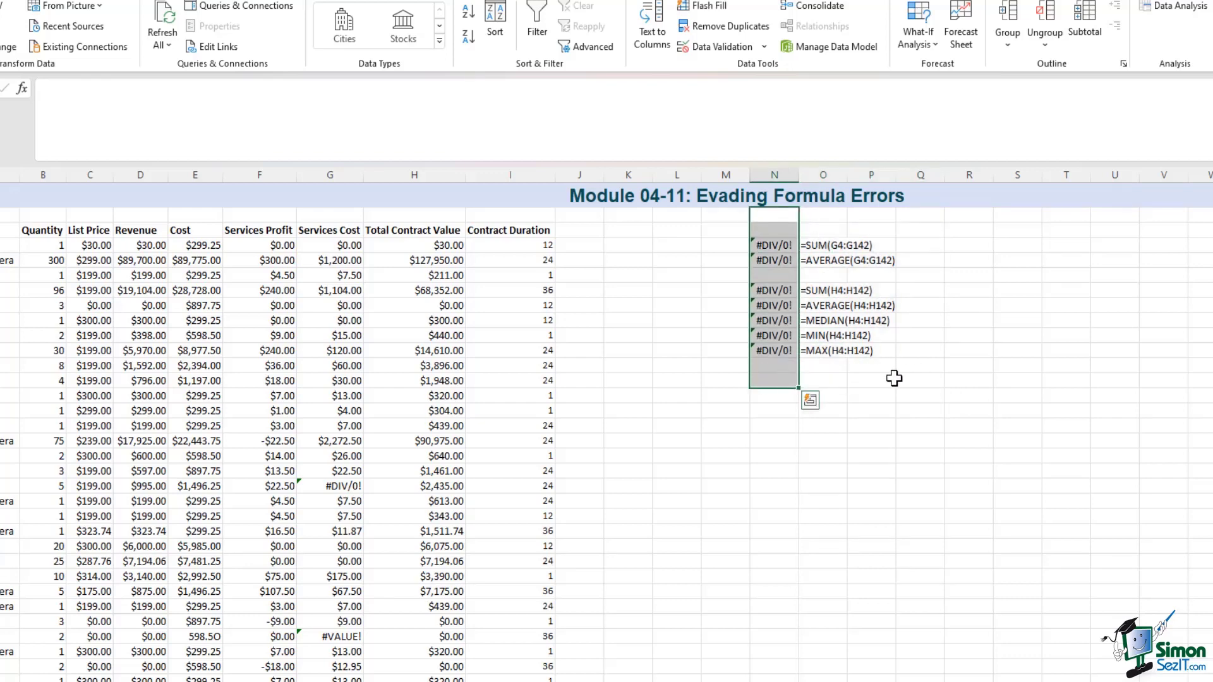
left_click(774, 395)
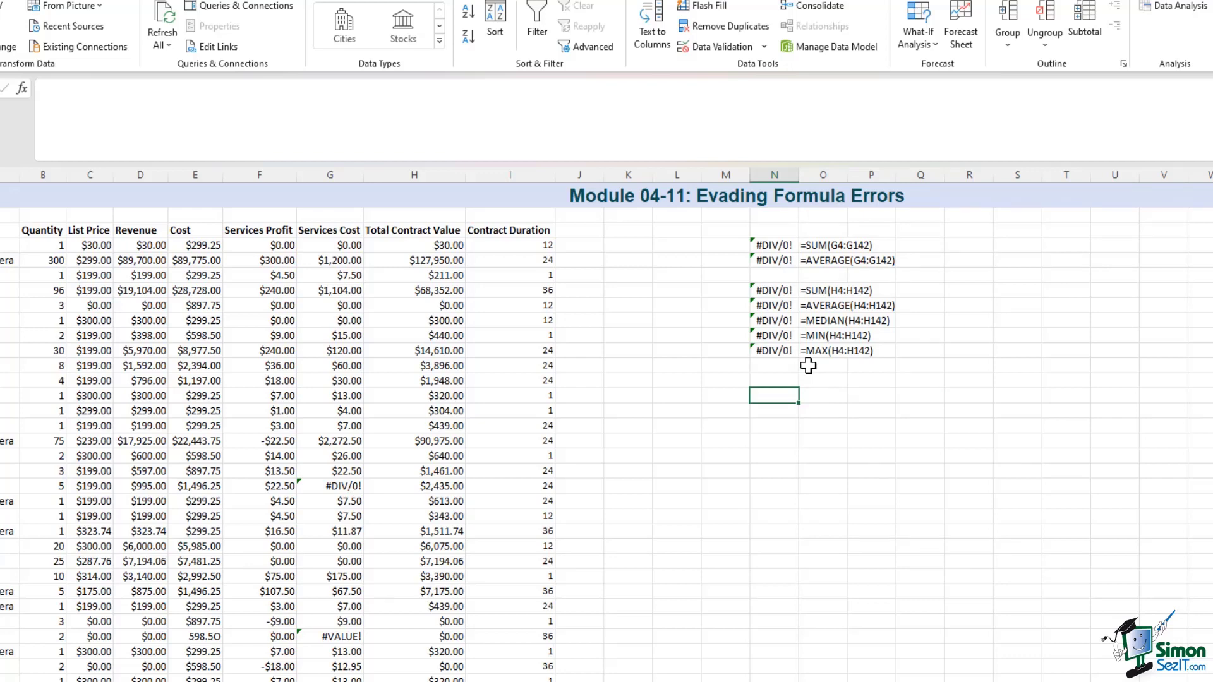
left_click(777, 379)
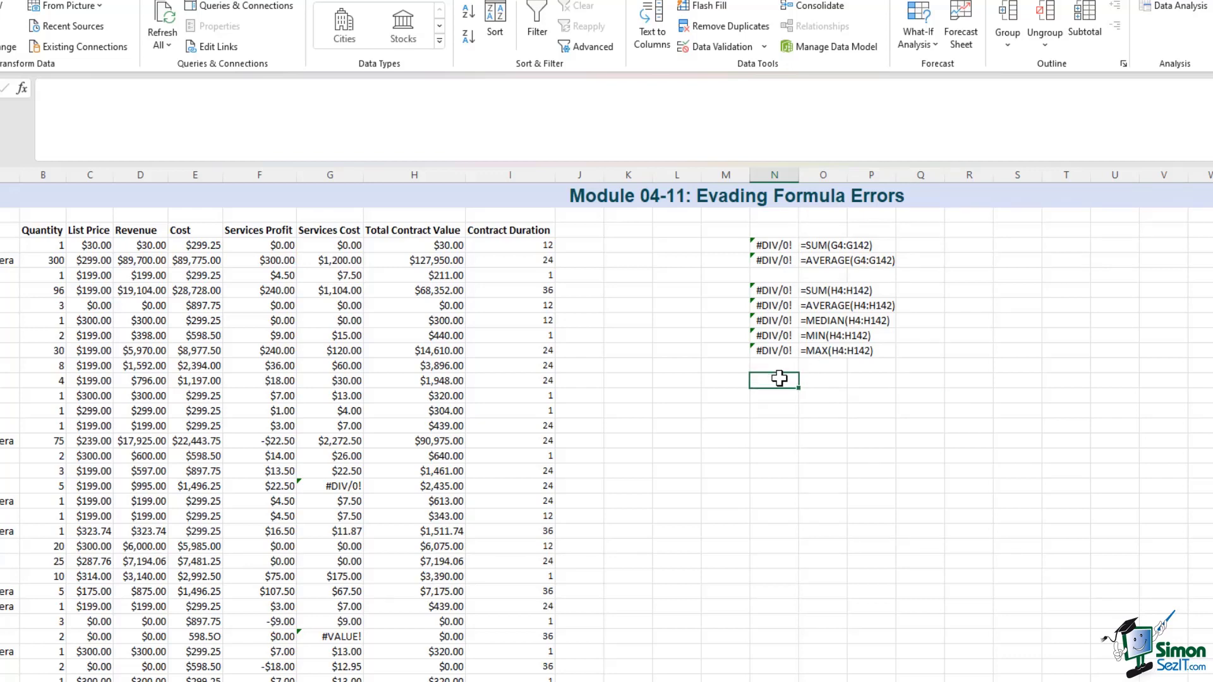
left_click(436, 303)
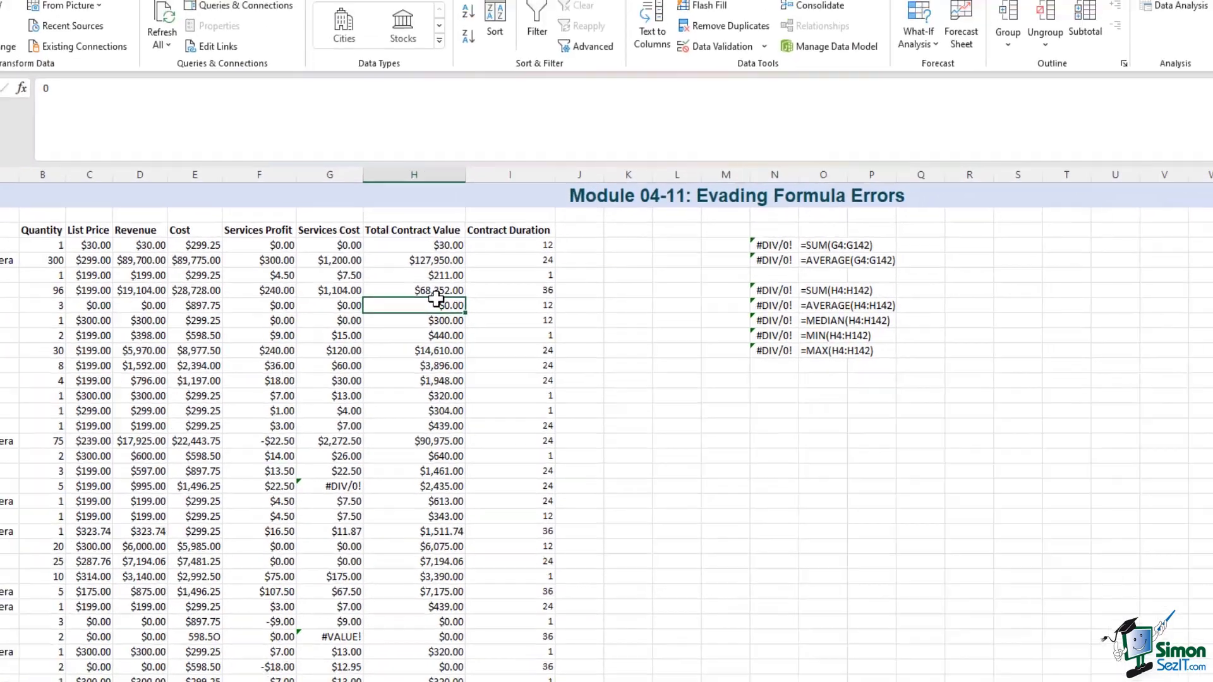
key("ctrl+Down")
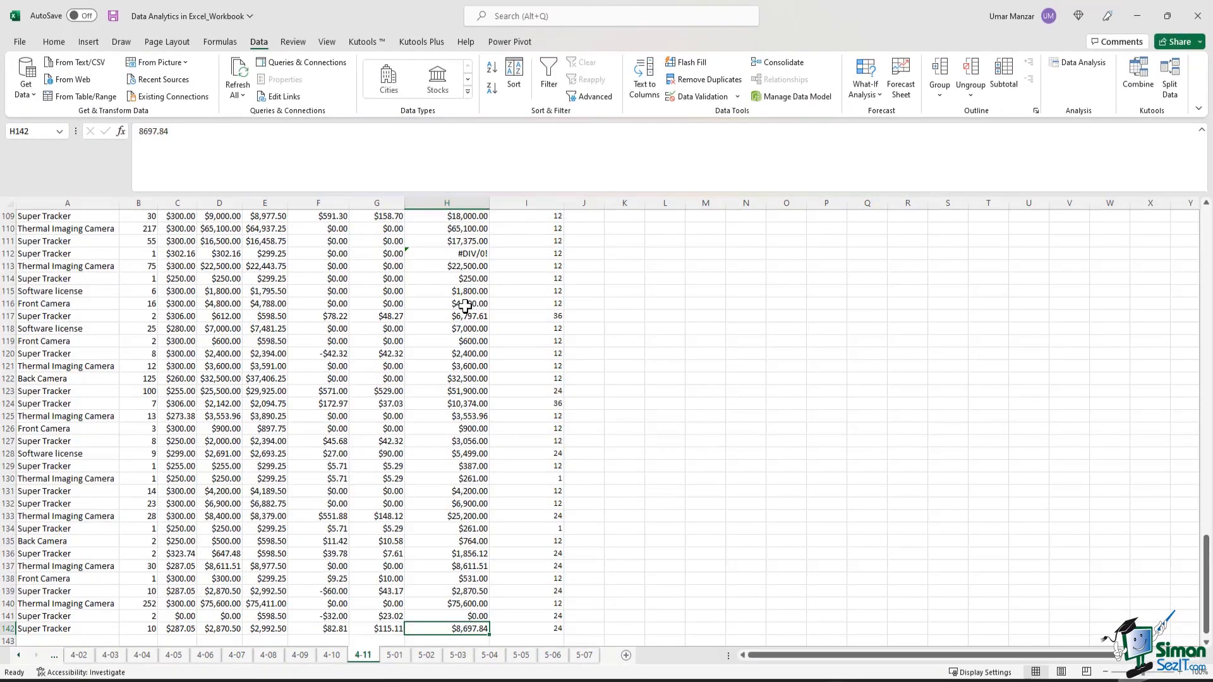
key("ctrl+Up")
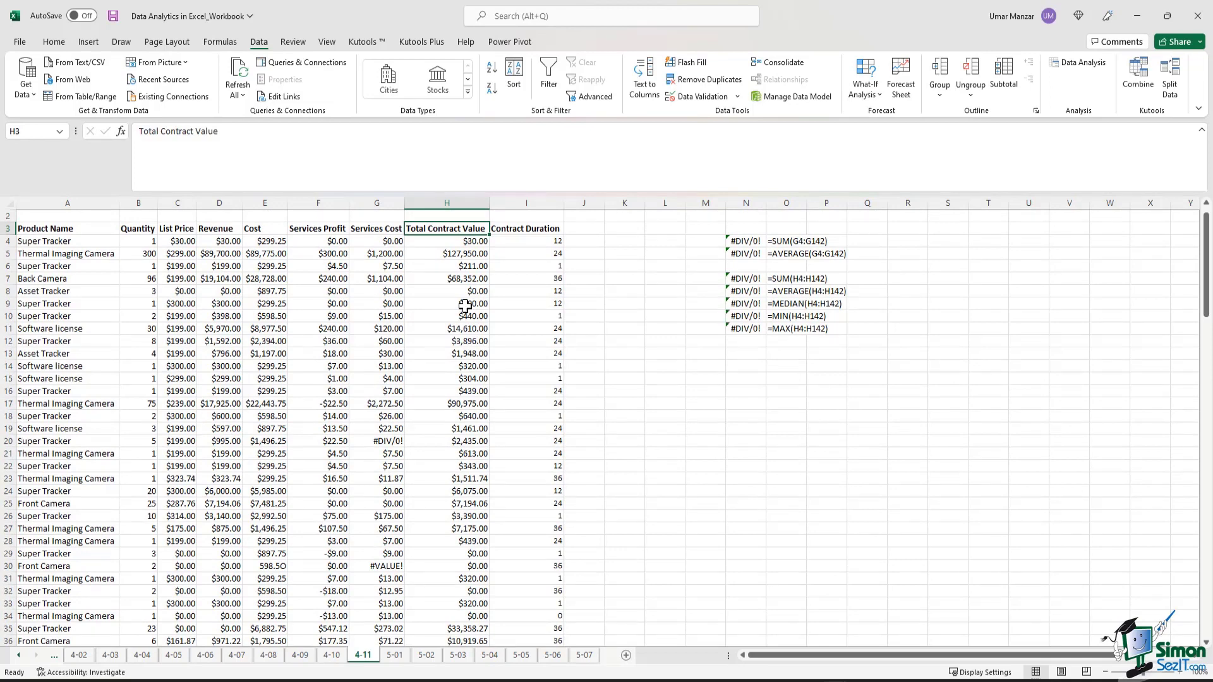
left_click(745, 353)
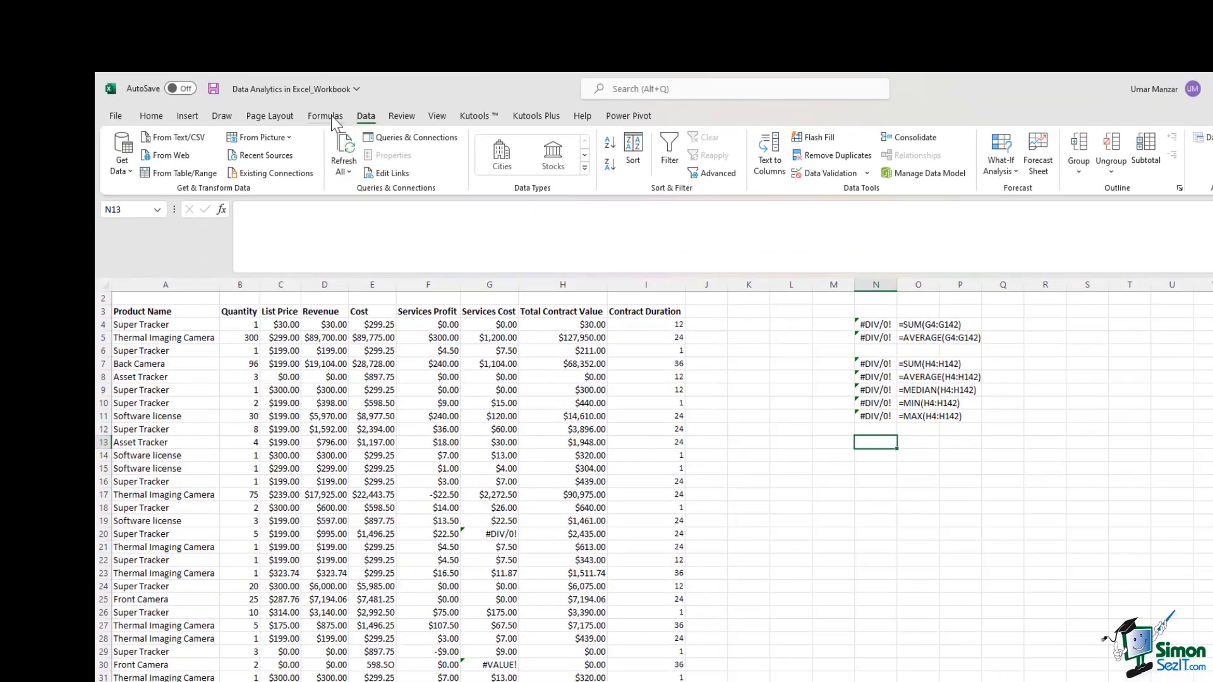
- Browse the Formulas tab's Math & Trig list to AGGREGATE without inserting anything
left_click(326, 116)
left_click(409, 165)
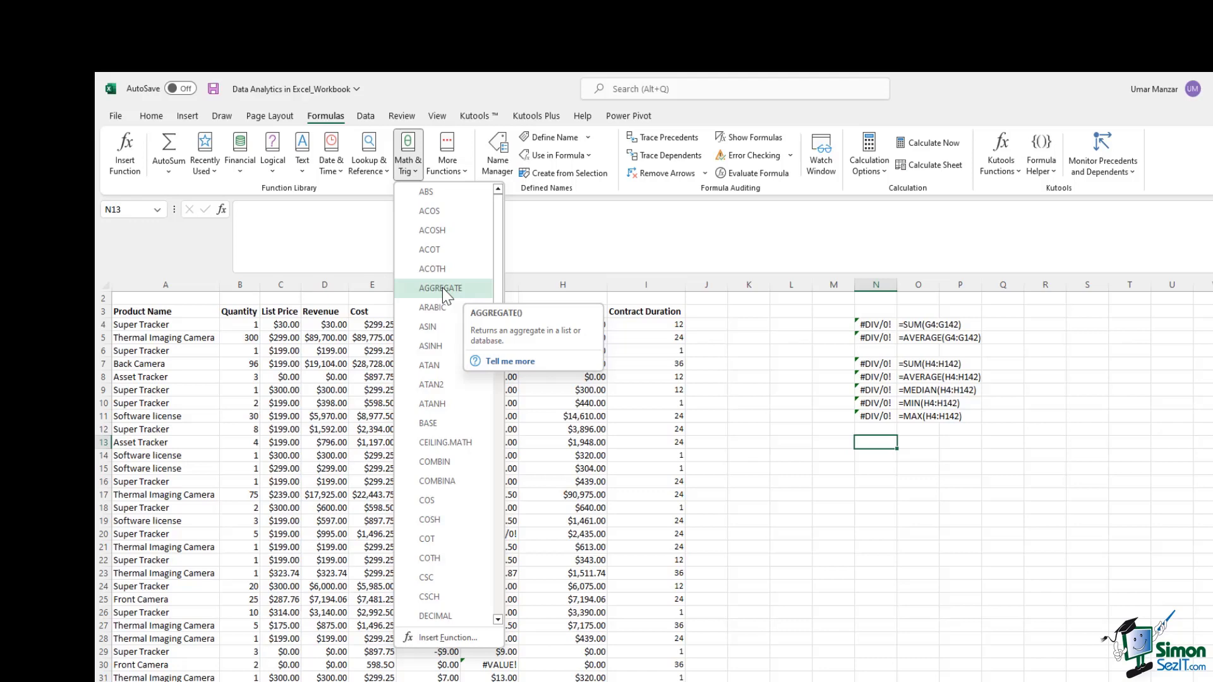
left_click(888, 440)
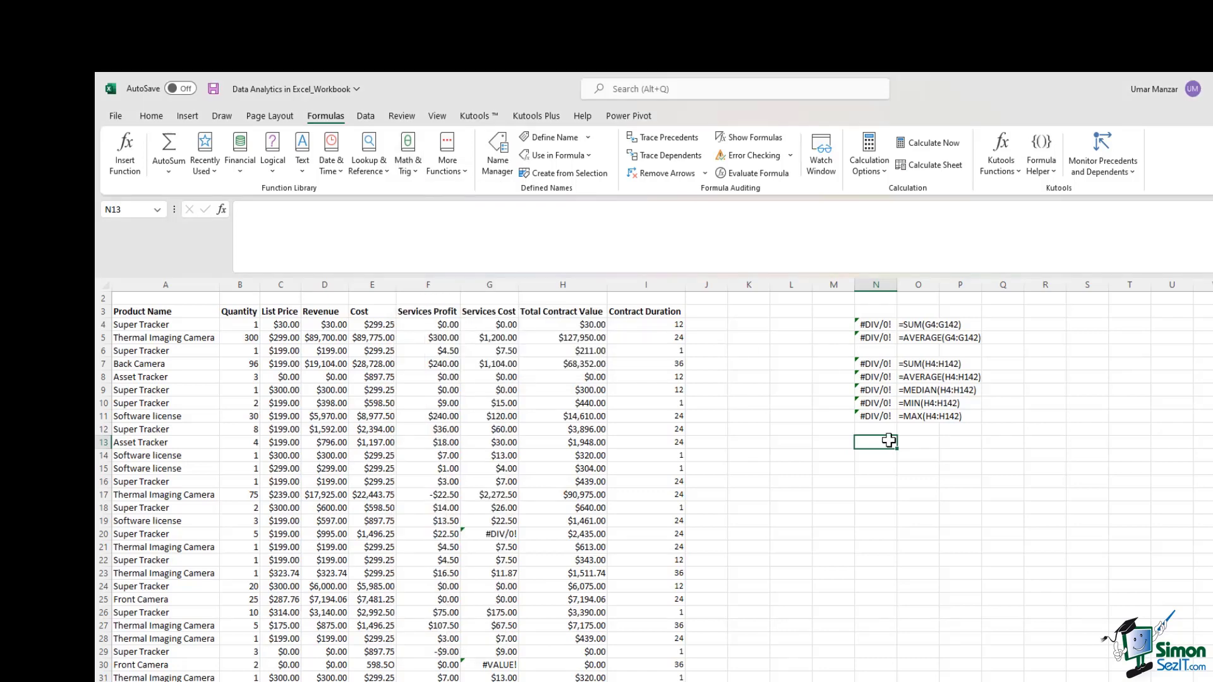
- Enter =AGGREGATE(9,6,G4:G142) in N13, summing Services Cost while ignoring errors (13308)
type("=aggre")
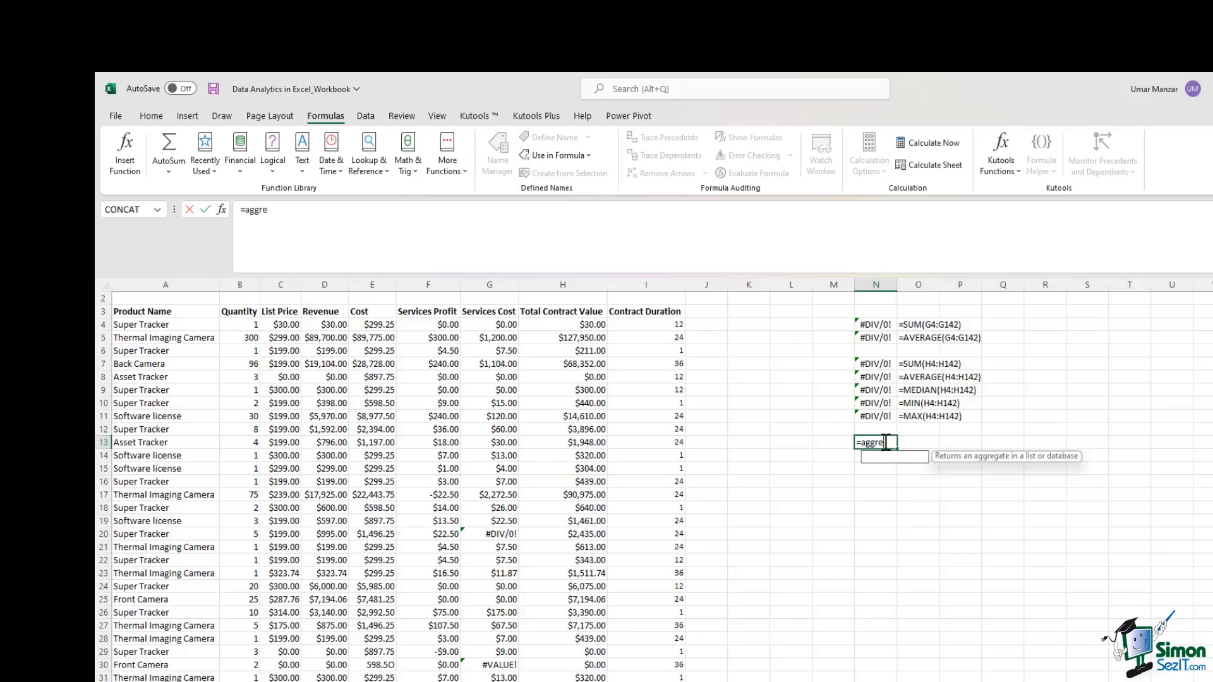
type("gate(")
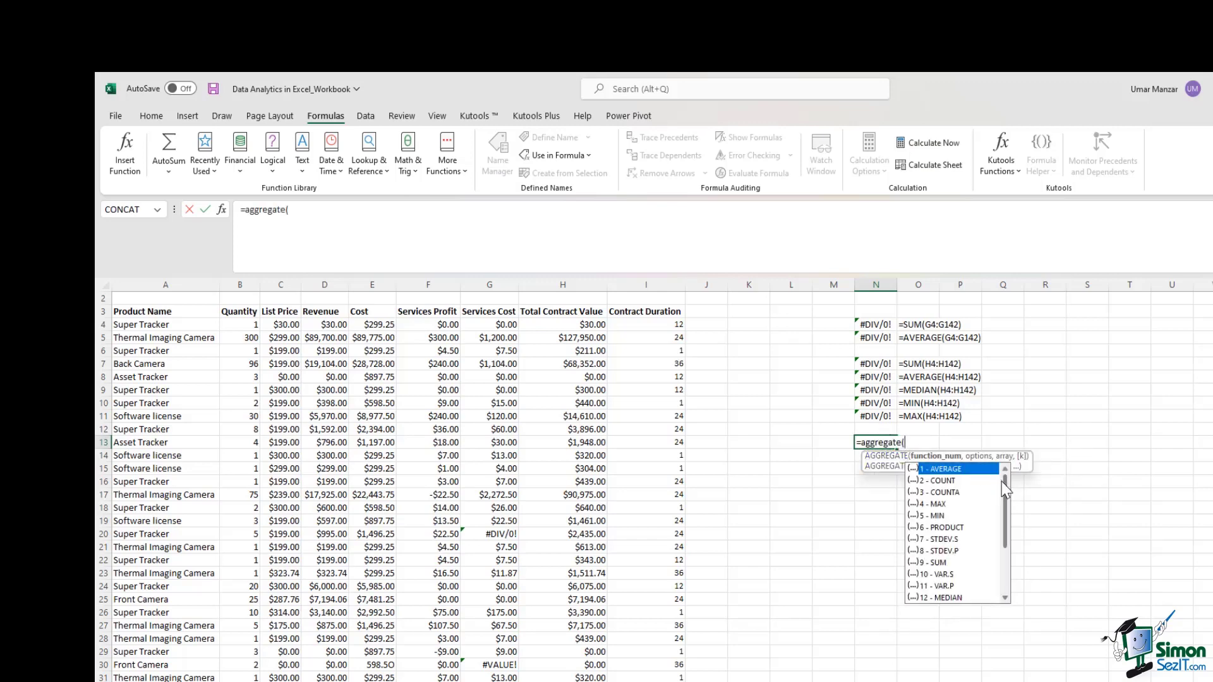
left_click_drag(1004, 486, 1007, 540)
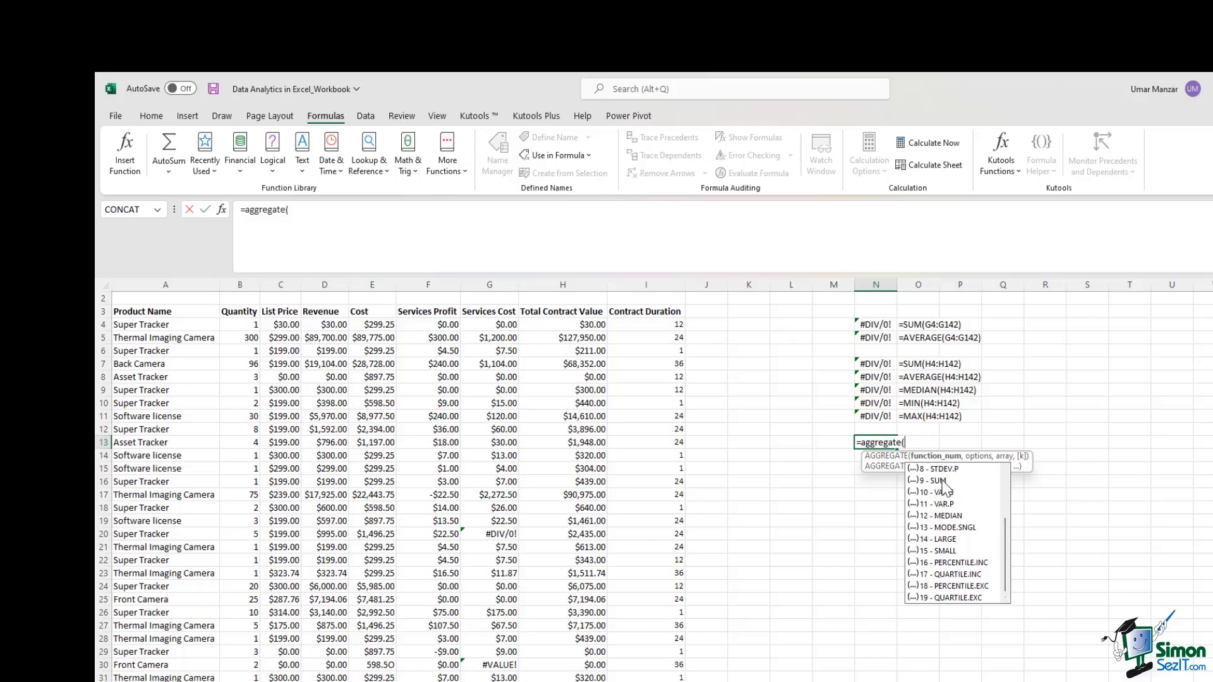
key("Escape")
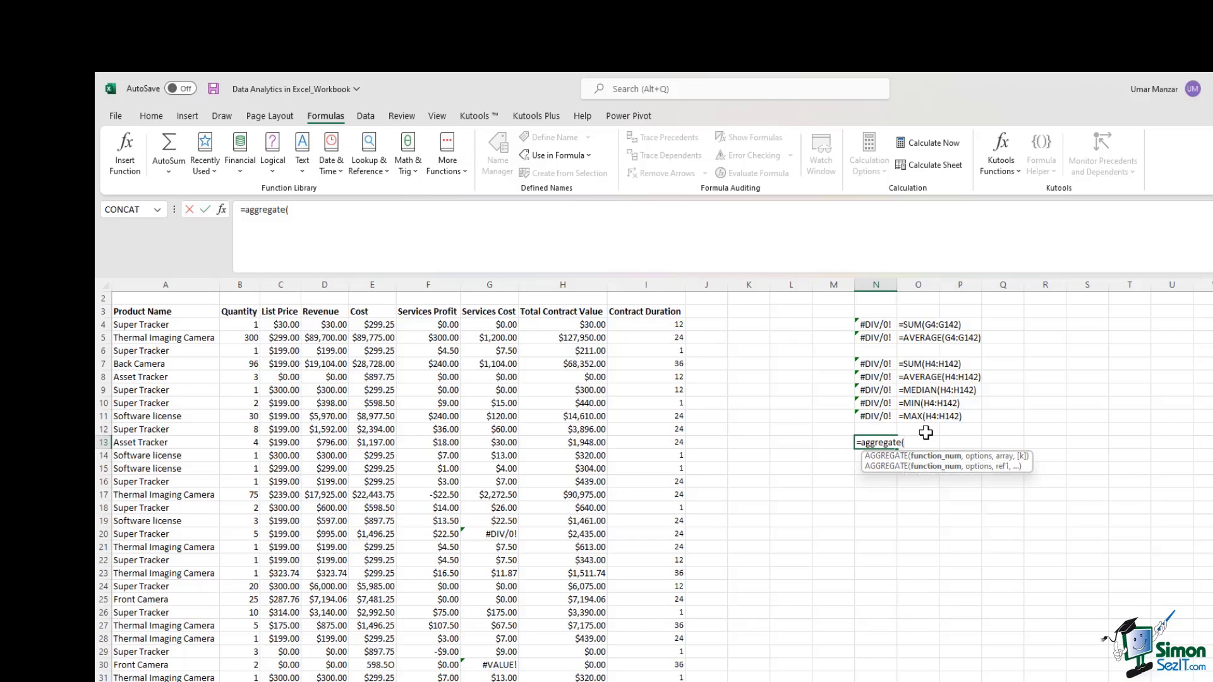
type("9")
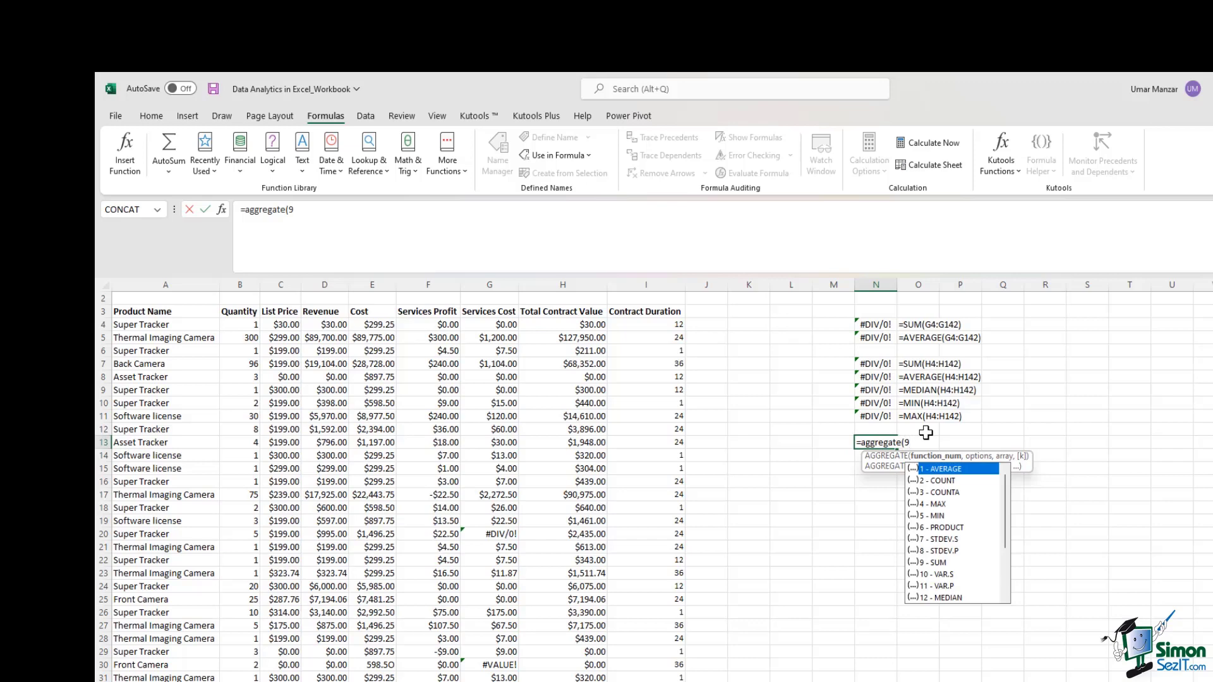
type(",")
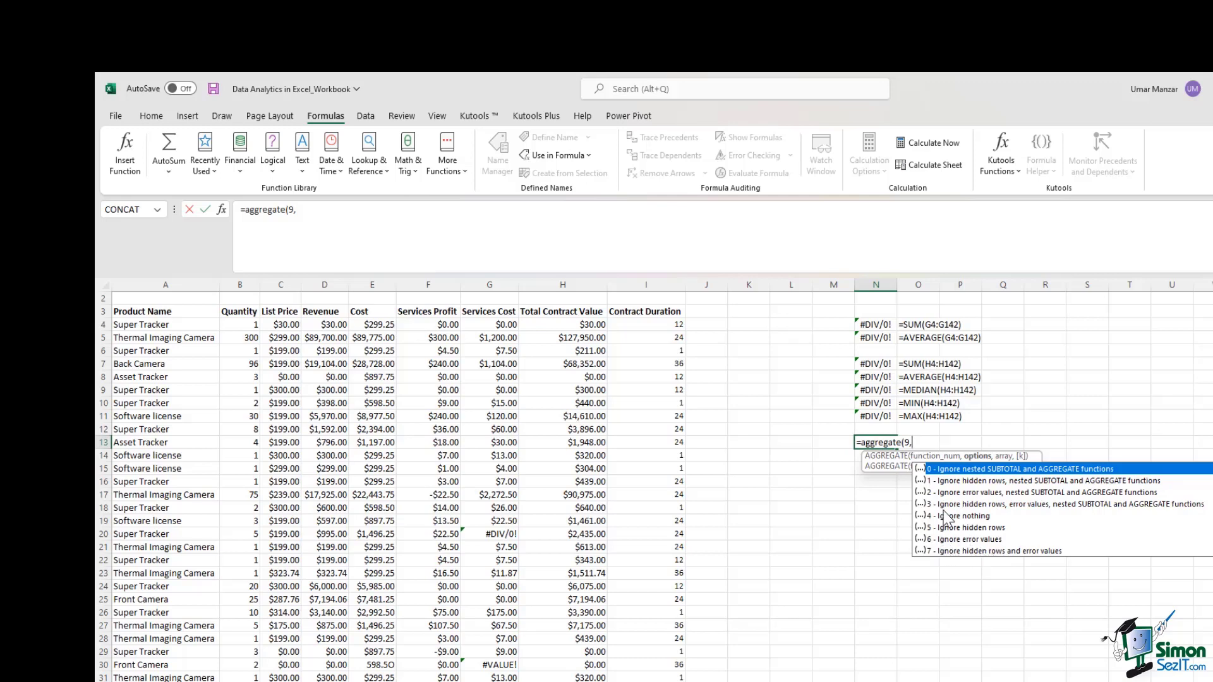
type("6,")
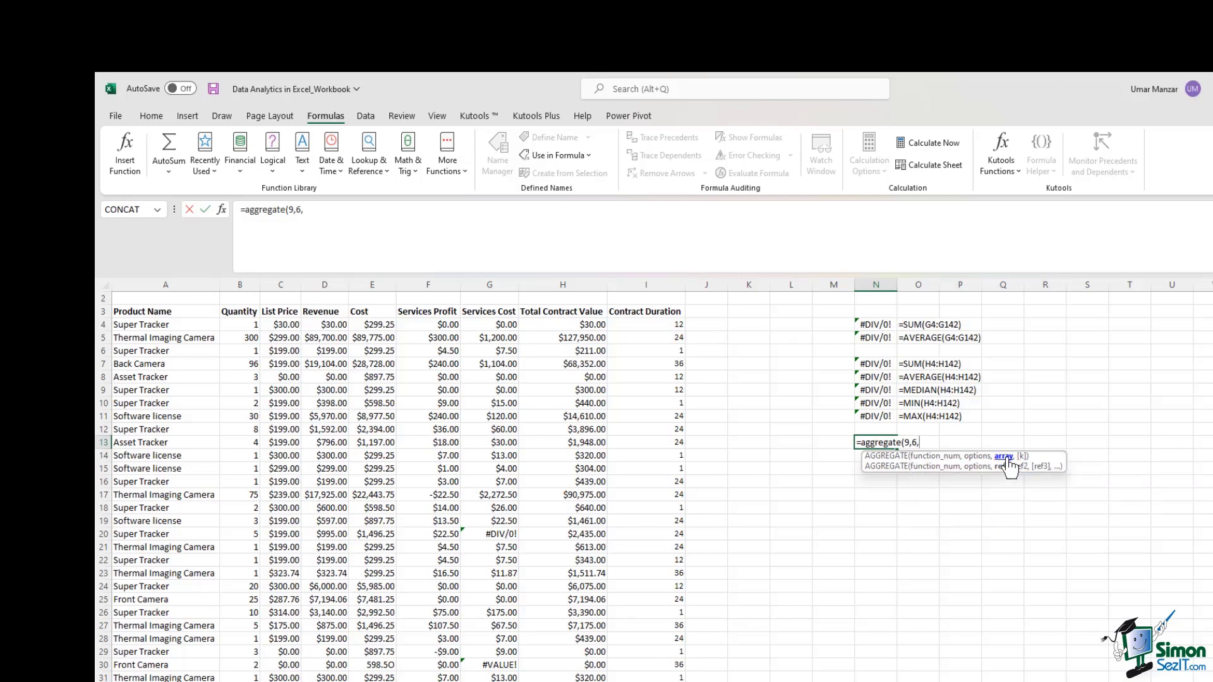
left_click(507, 326)
key("ctrl+shift+Down")
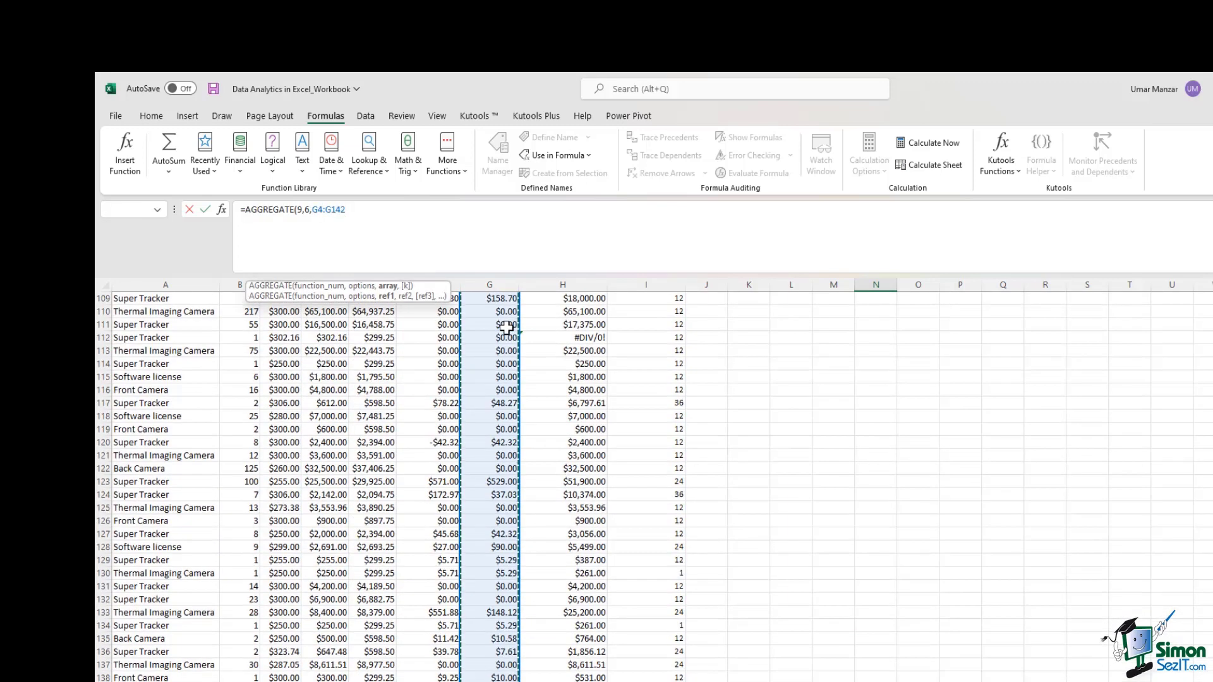
type(")")
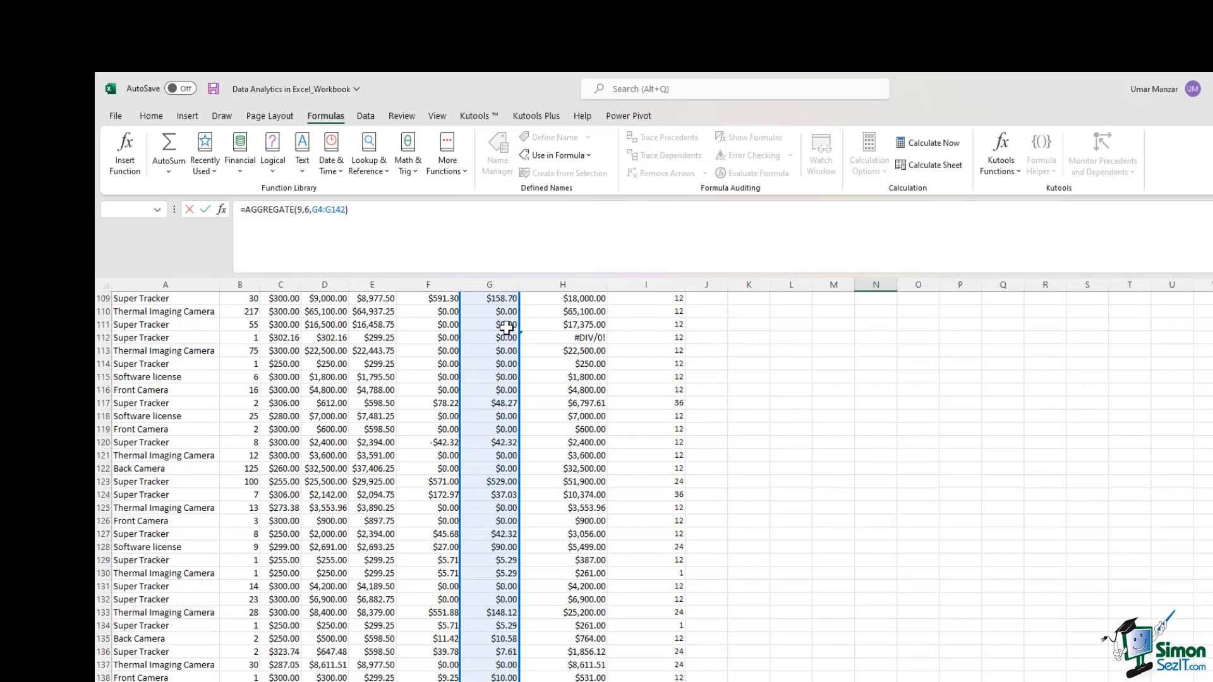
key("ctrl+Return")
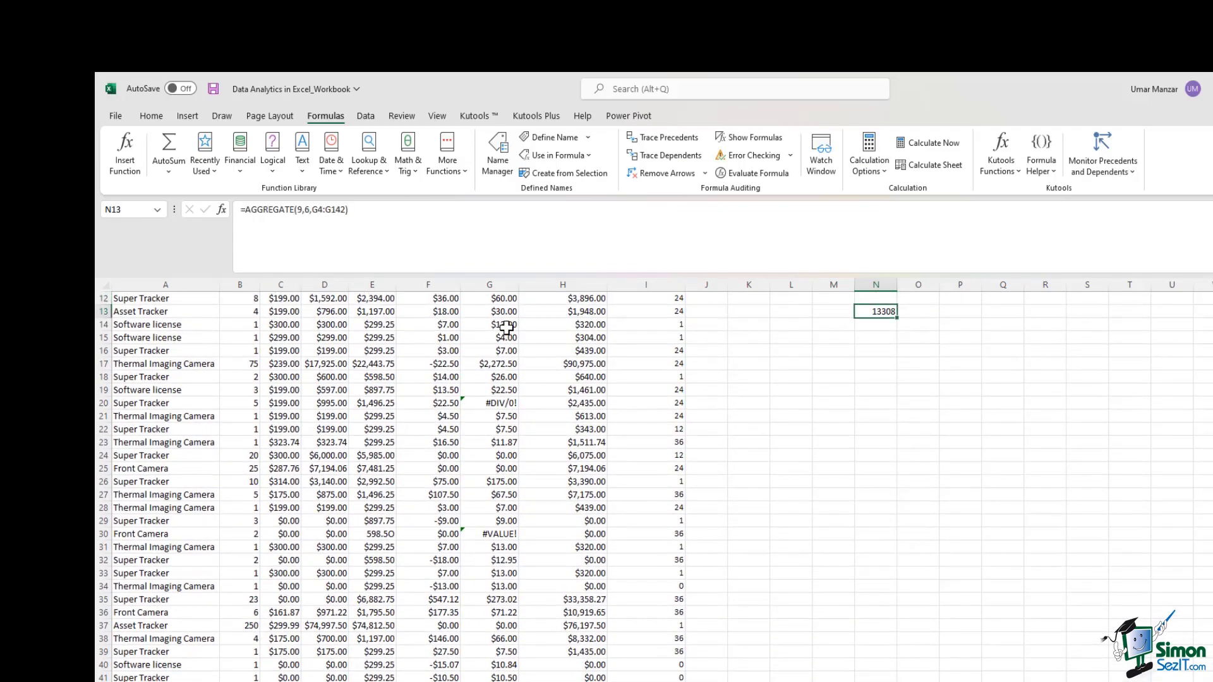
- Apply Comma Style to N13 and remove both decimal places so it shows 13,308
left_click(154, 118)
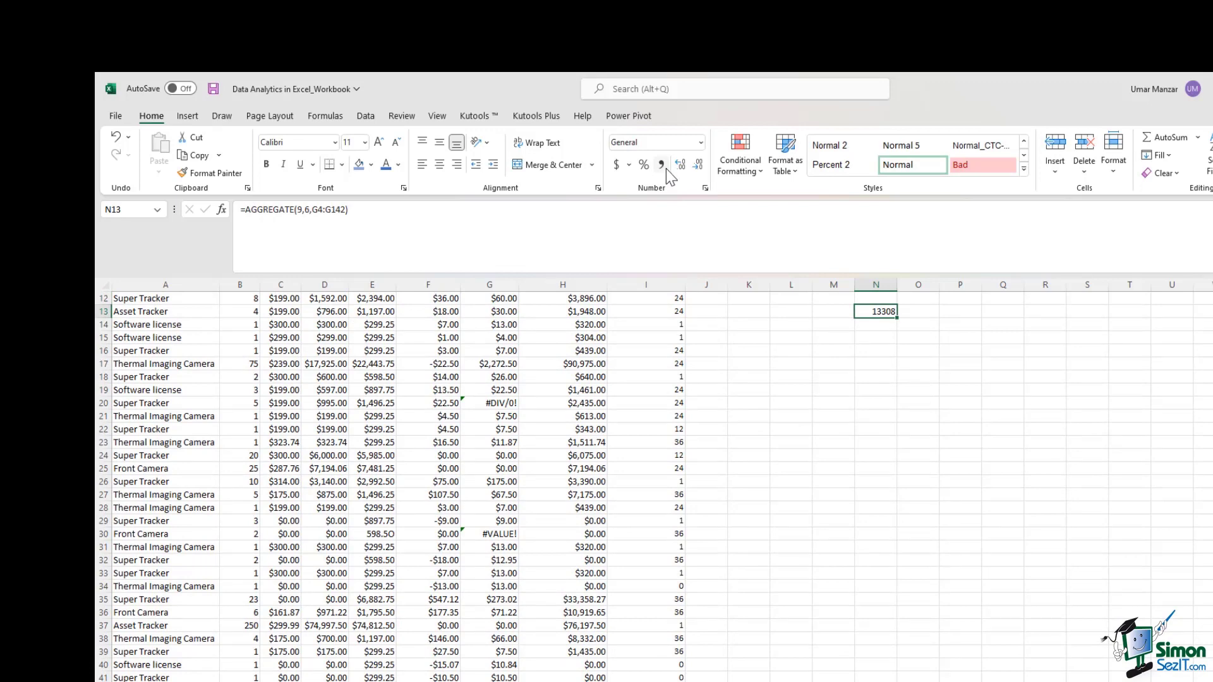
left_click(664, 167)
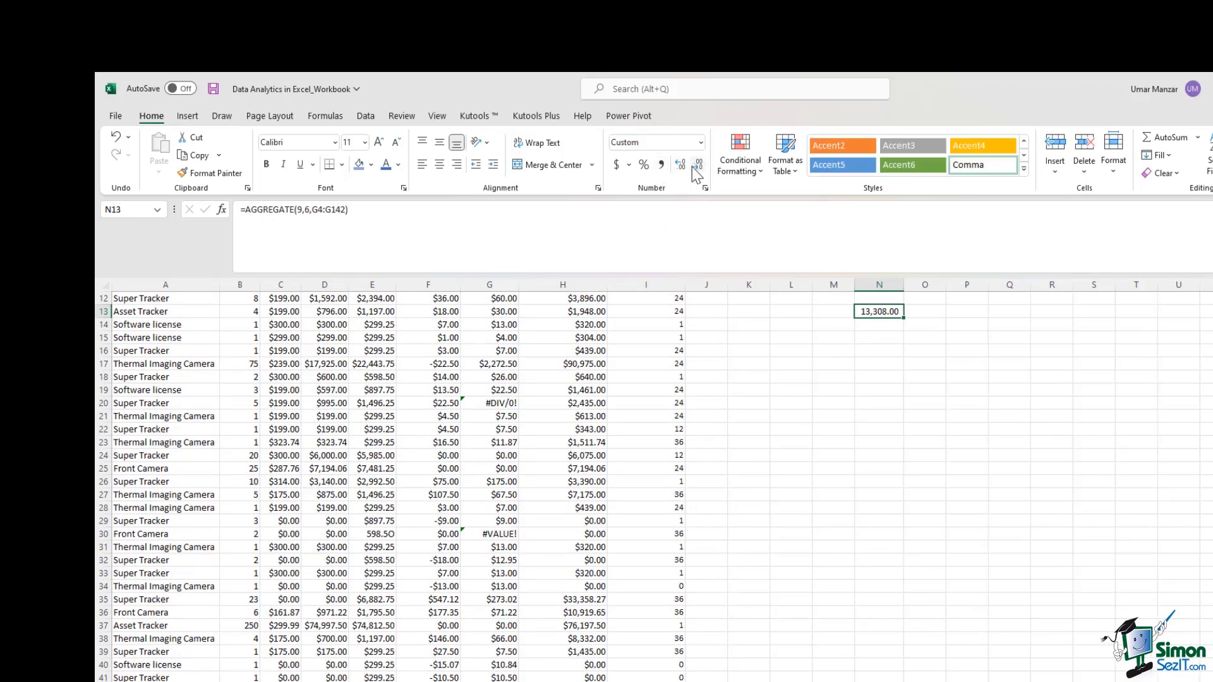
left_click(696, 166)
left_click(697, 165)
left_click(880, 350)
scroll(897, 383, "up", 2)
left_click(892, 387)
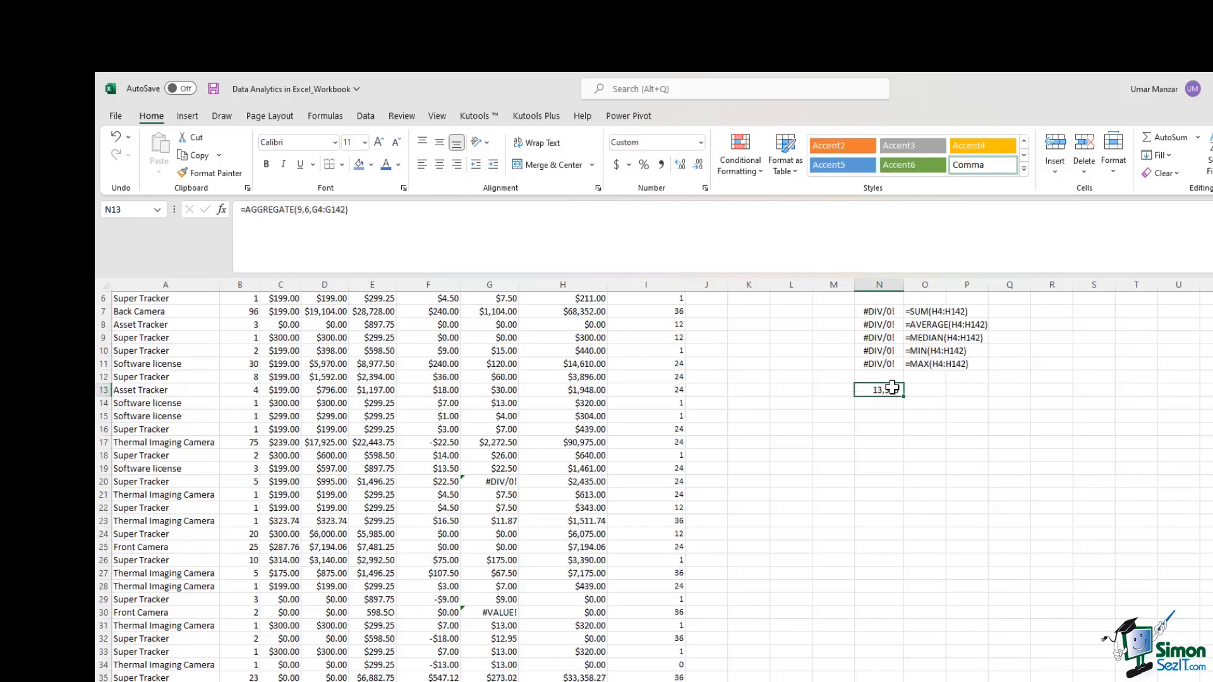
scroll(892, 387, "up", 2)
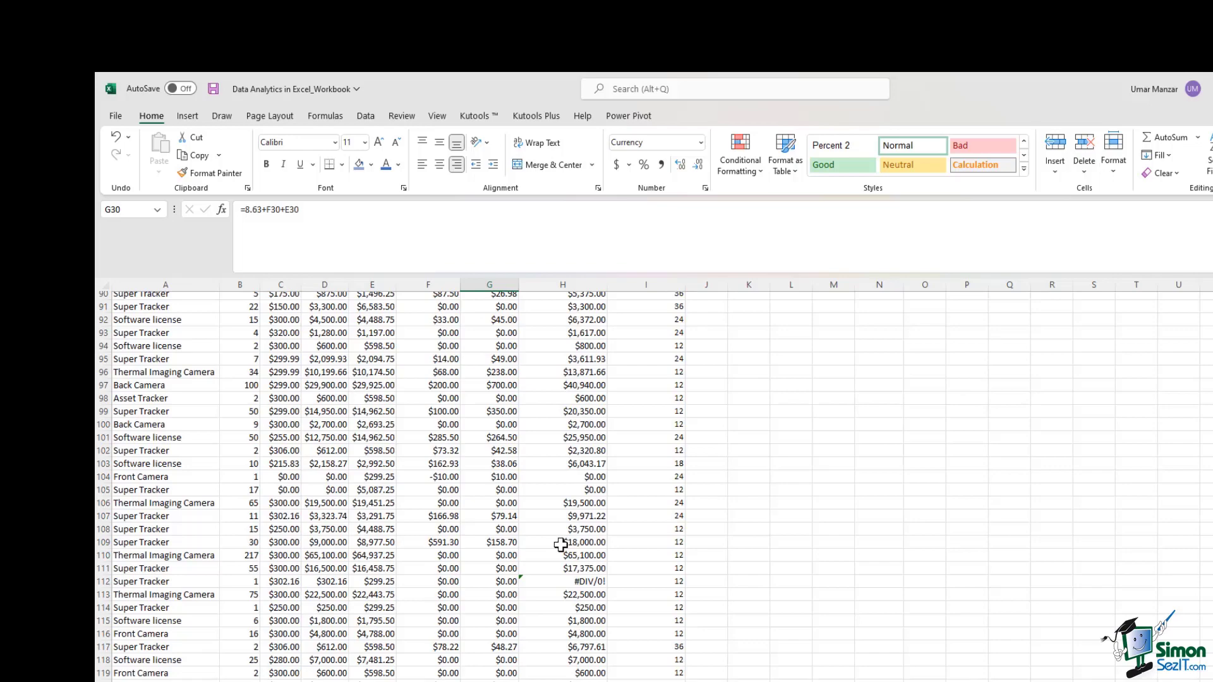
scroll(561, 544, "down", 5)
scroll(560, 544, "up", 15)
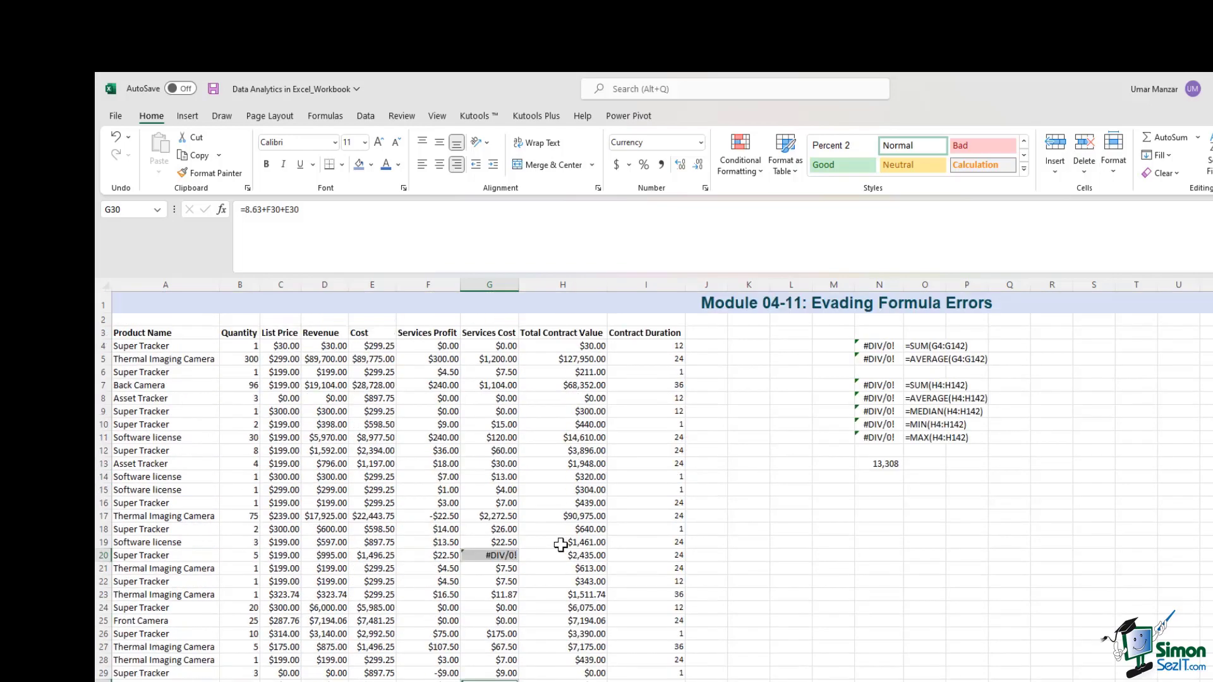
- Enter =FORMULATEXT(N13) in O13 to label the error-free sum
left_click(924, 464)
type("=for")
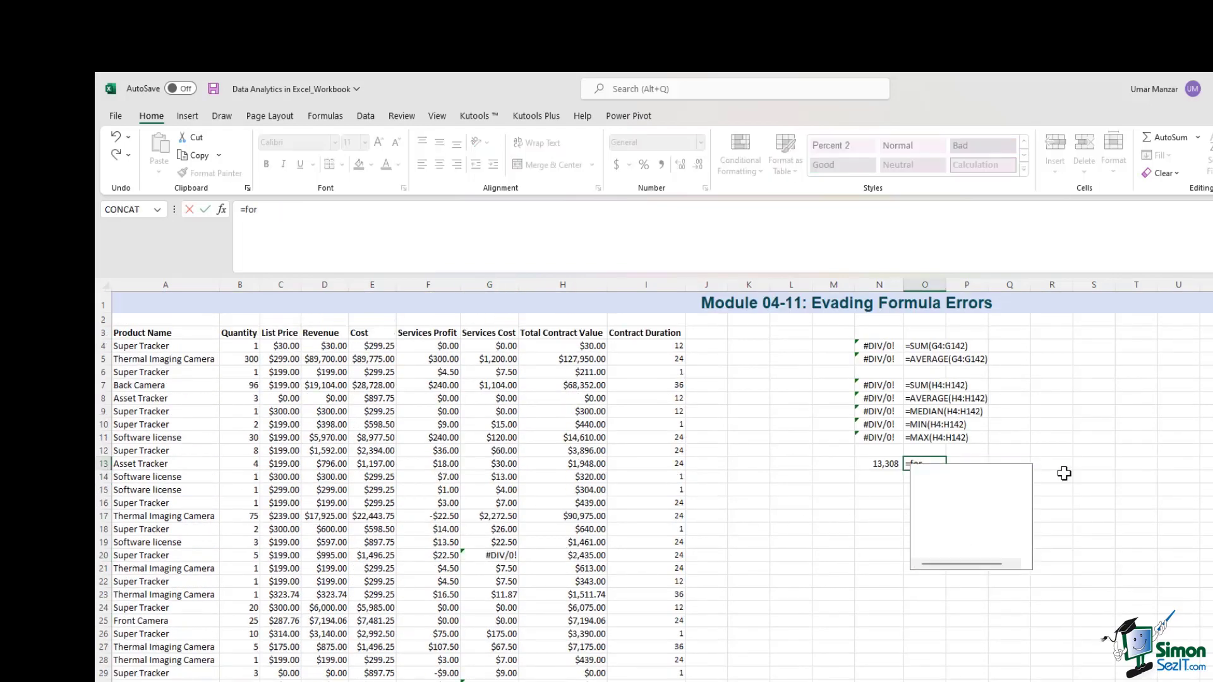
type("mulat")
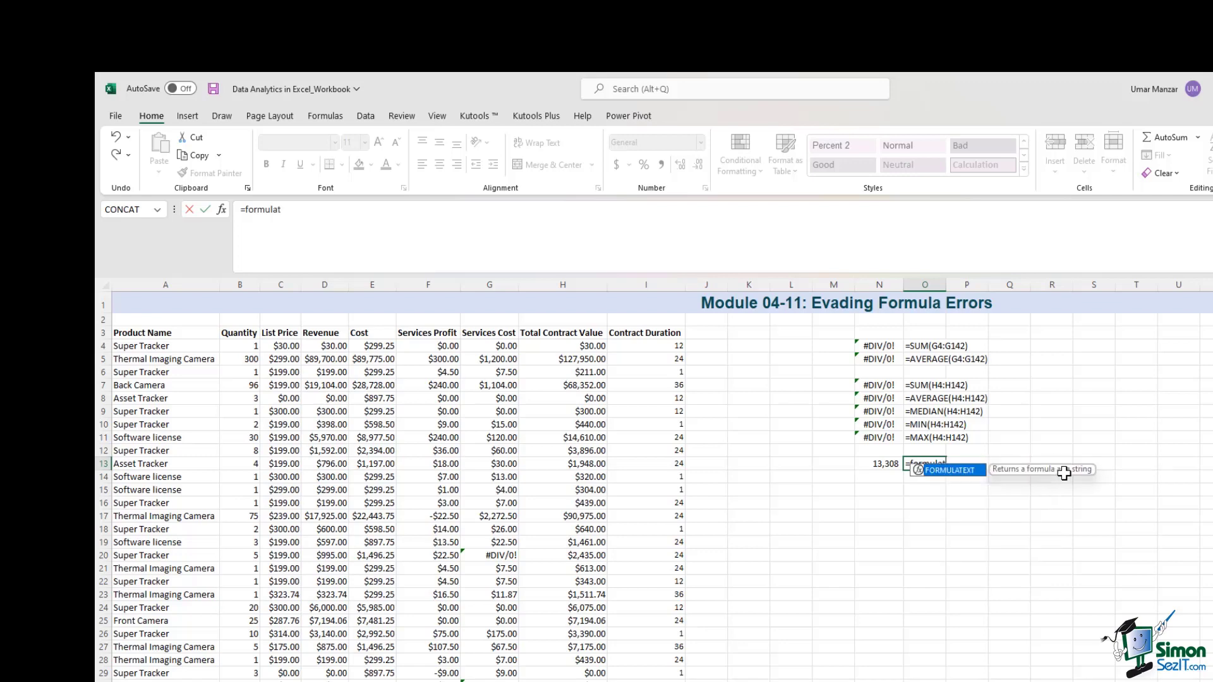
type("ext(")
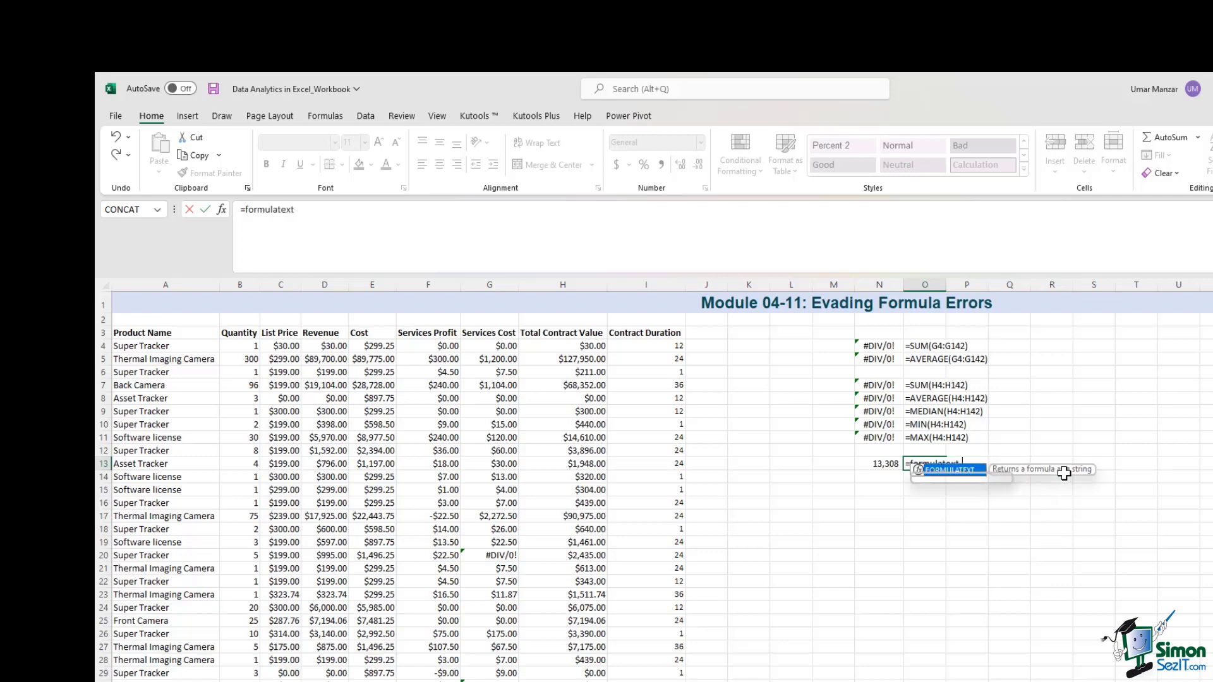
key("Left")
type(")")
key("Return")
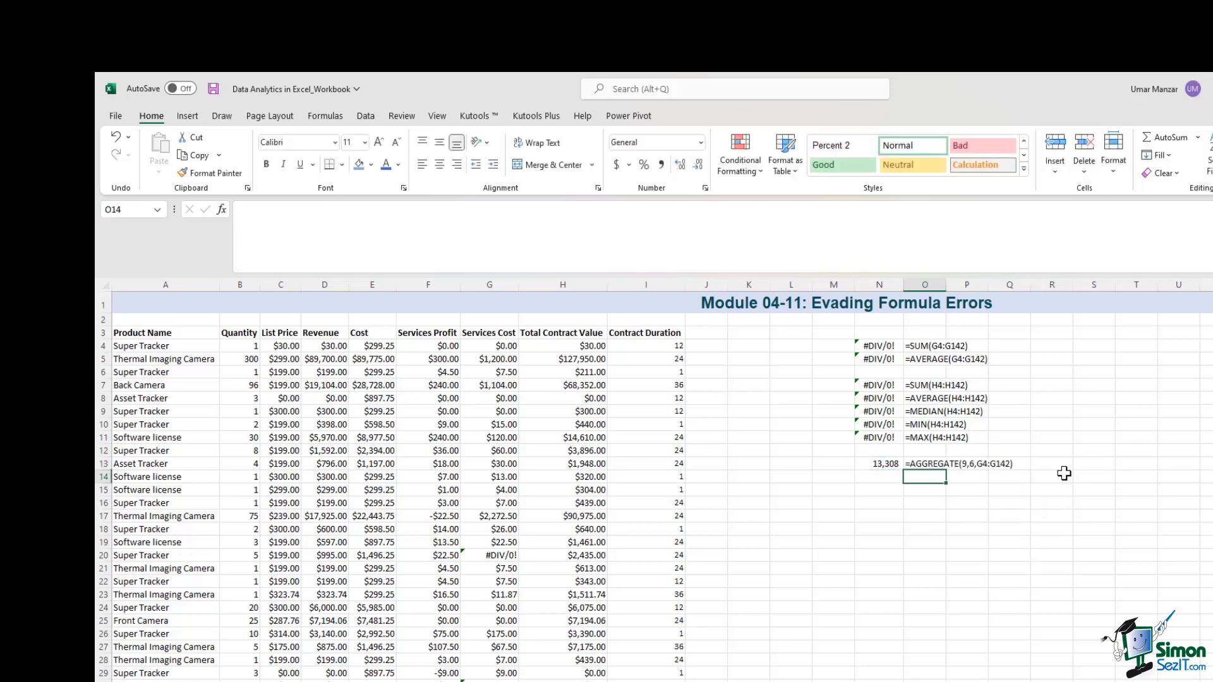
- Enter =AGGREGATE(1,6,G4:G142) in N14 for an error-free average of 99.3
left_click(888, 490)
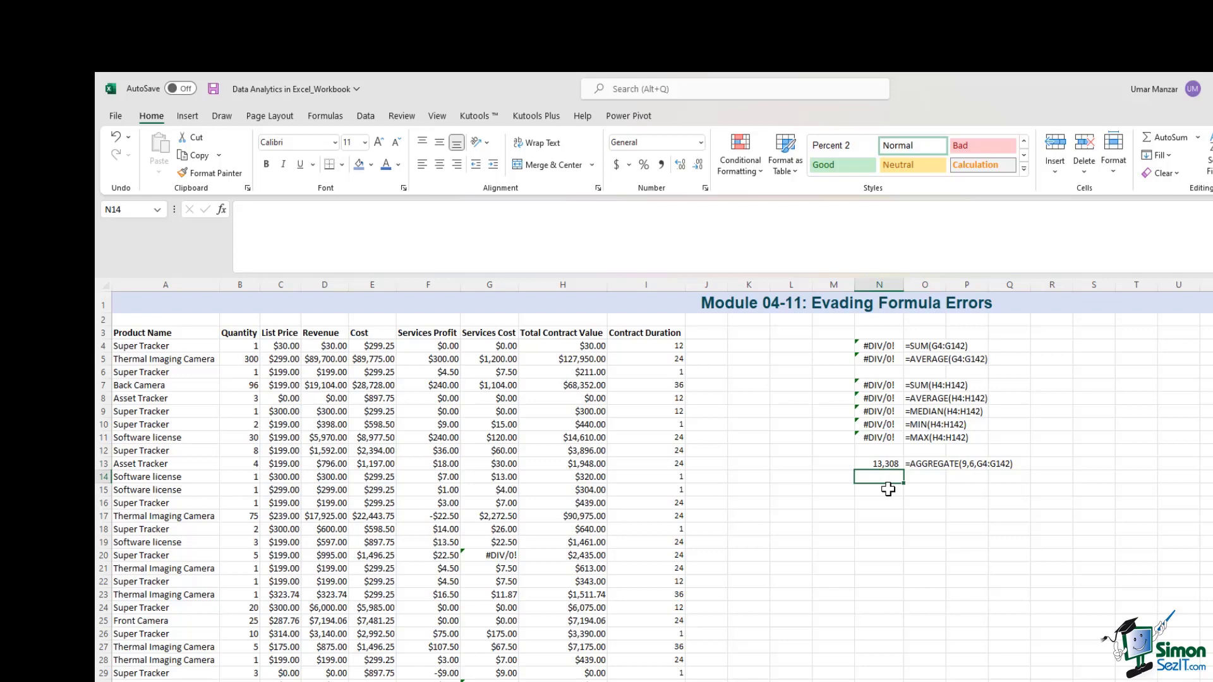
type("=agg")
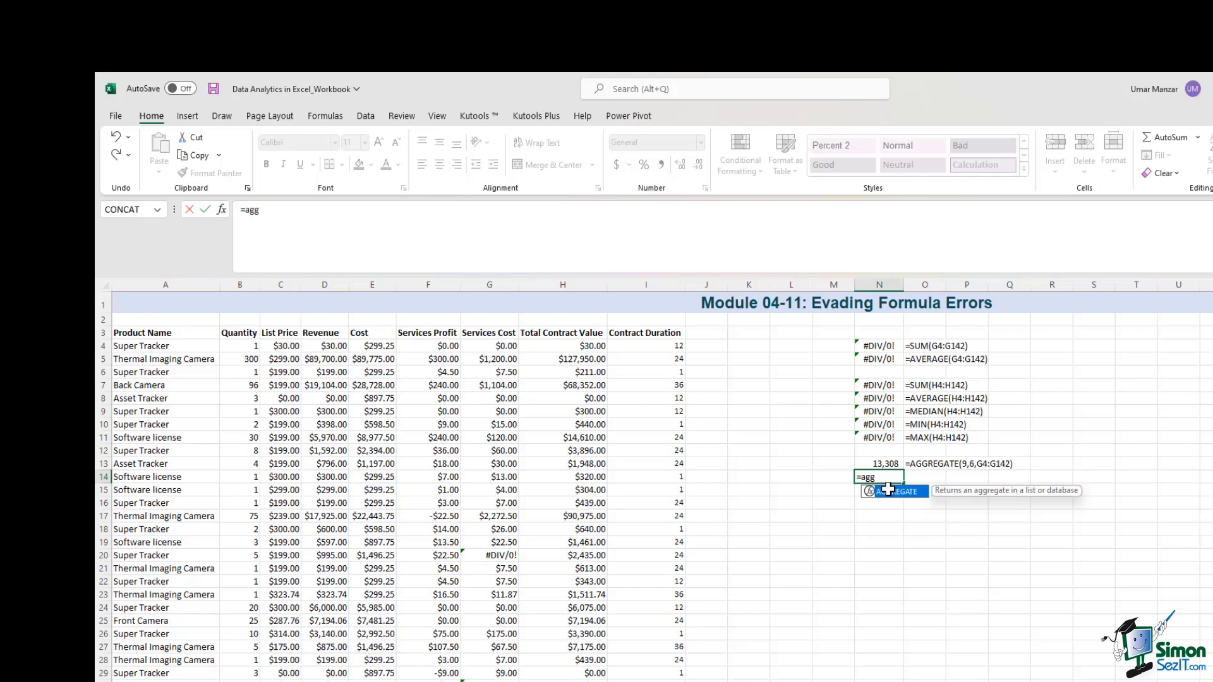
type("regate(")
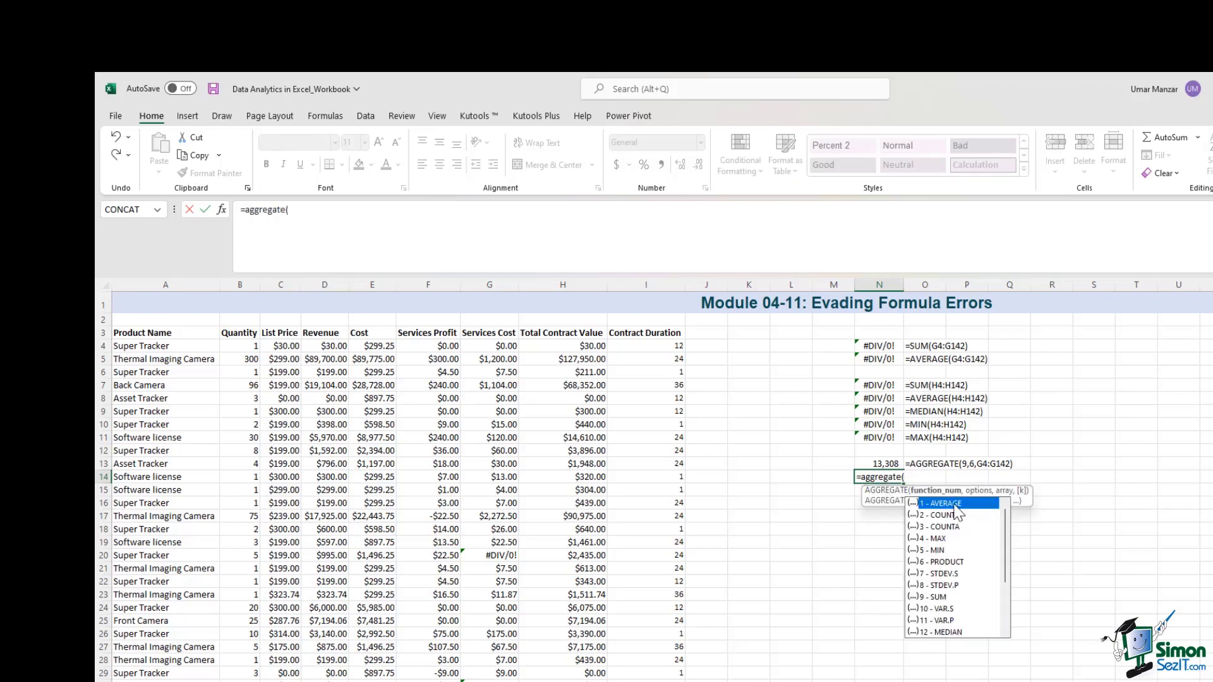
type("1,")
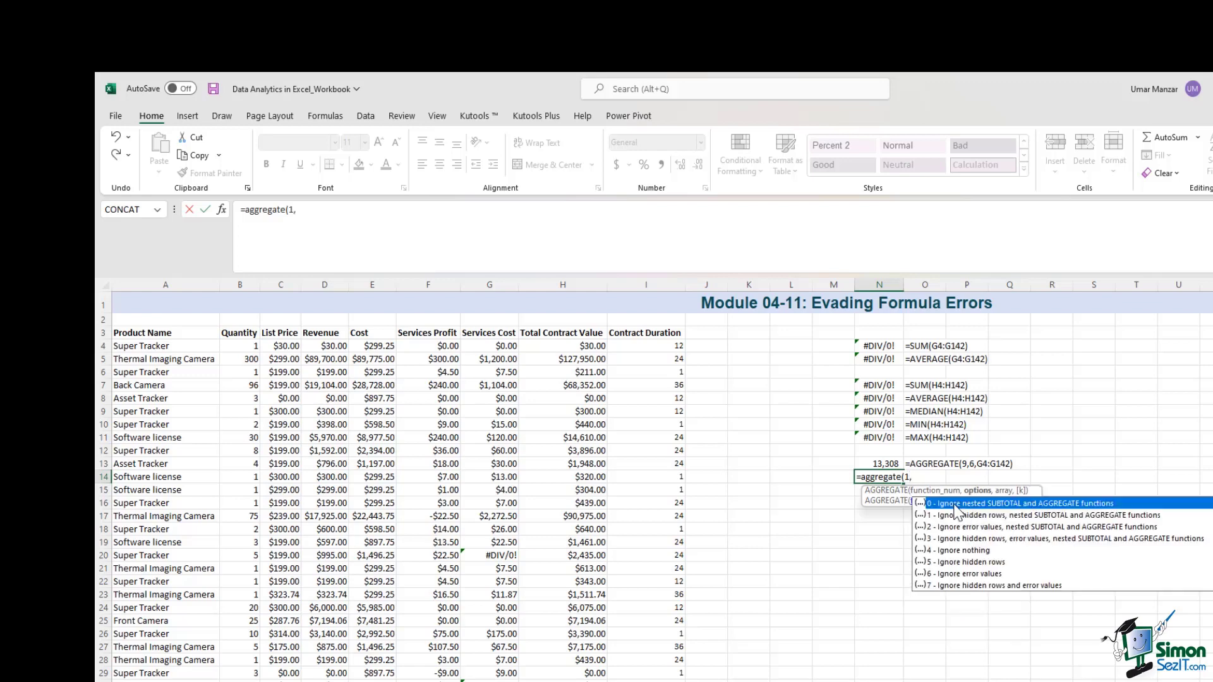
type("6,")
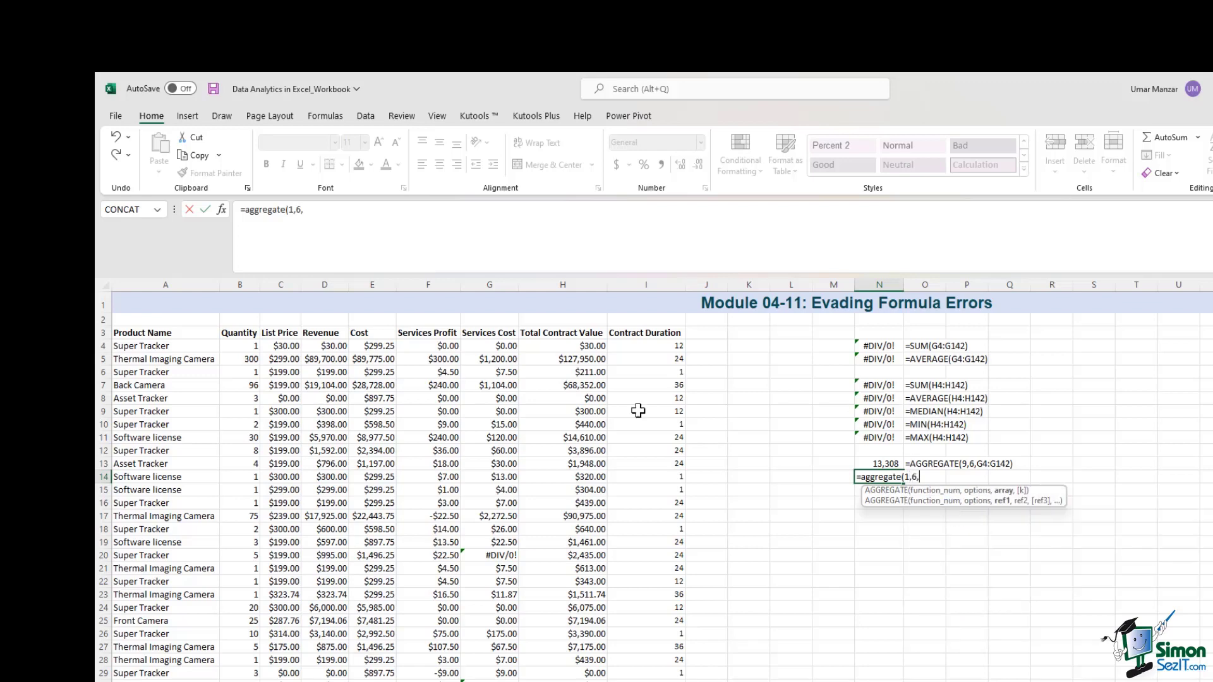
left_click(487, 344)
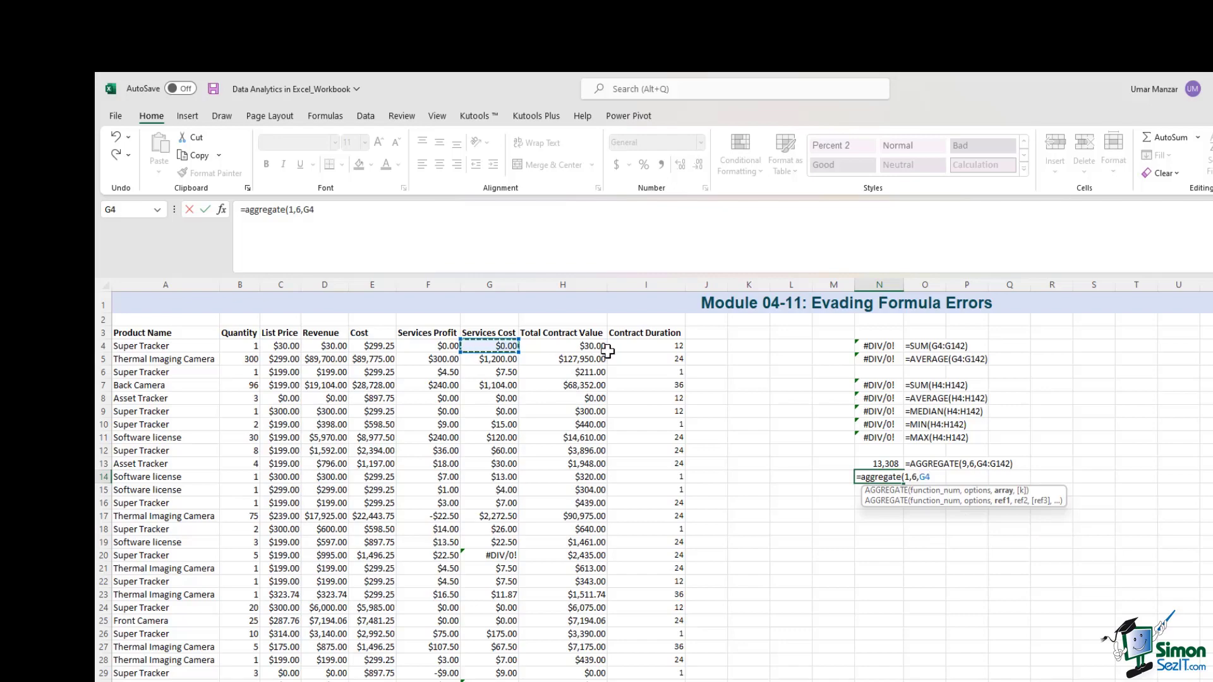
key("ctrl+shift+Down")
key("Return")
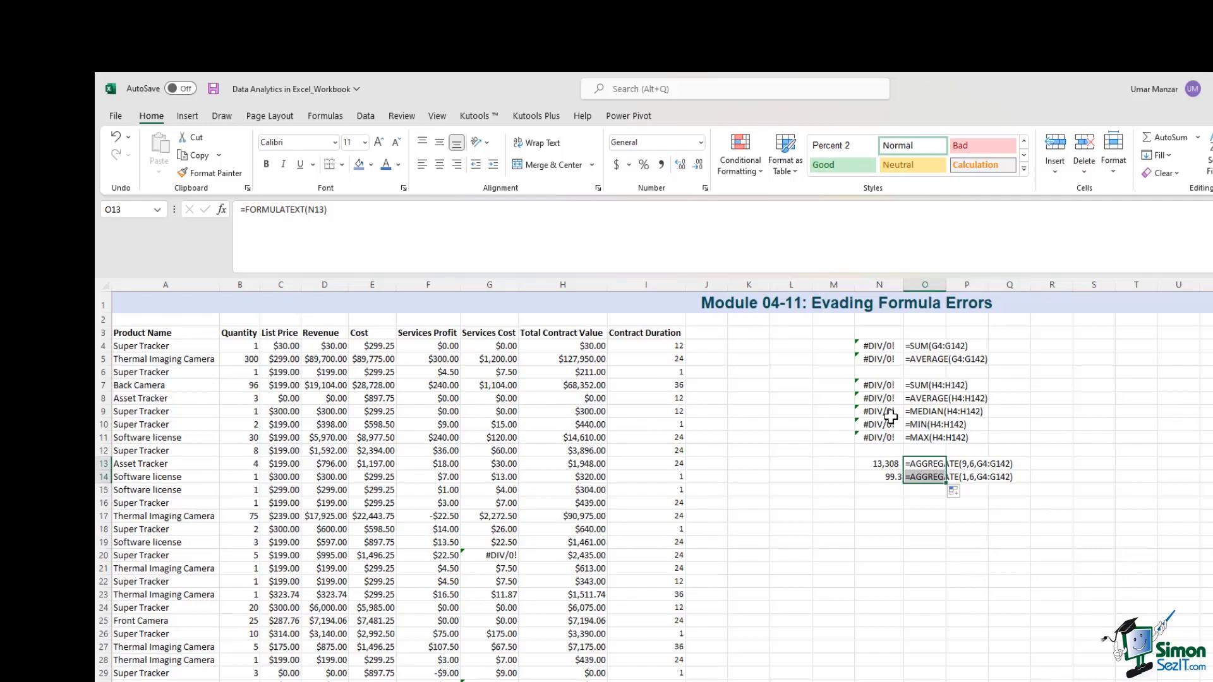
- Enter =AGGREGATE(12,6,H4:H142) in N16 for an error-free median of 2320.8
left_click(895, 502)
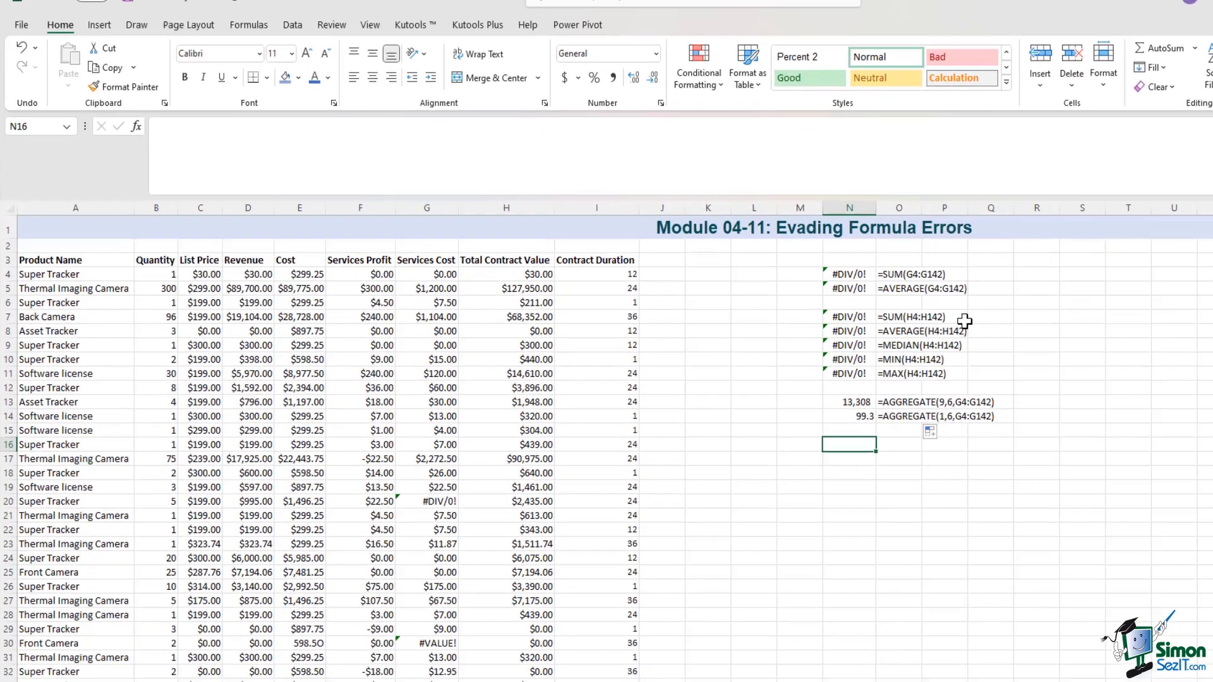
type("=aggregate(")
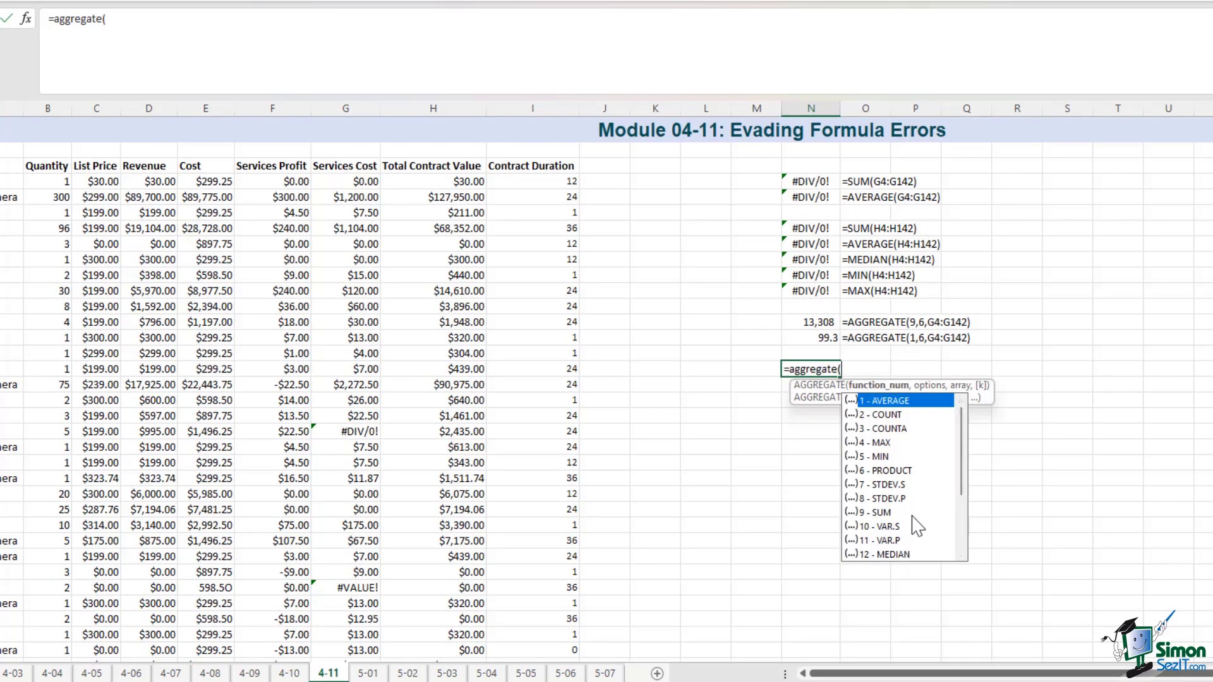
type("12,")
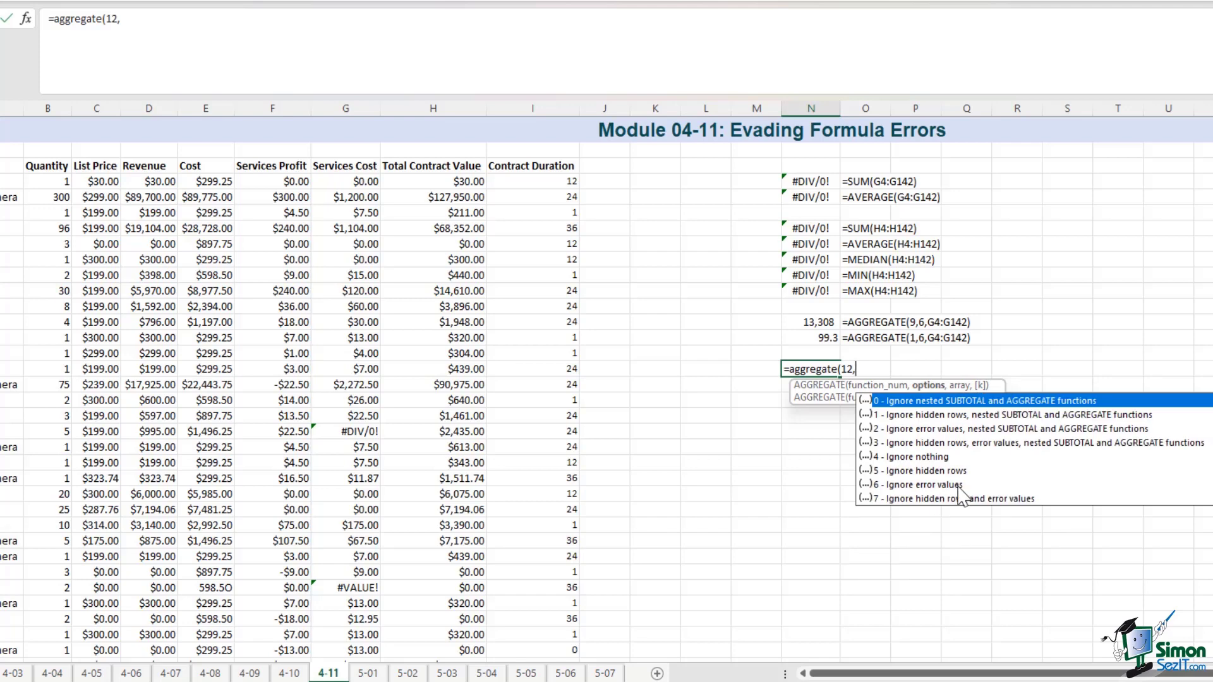
type("6,")
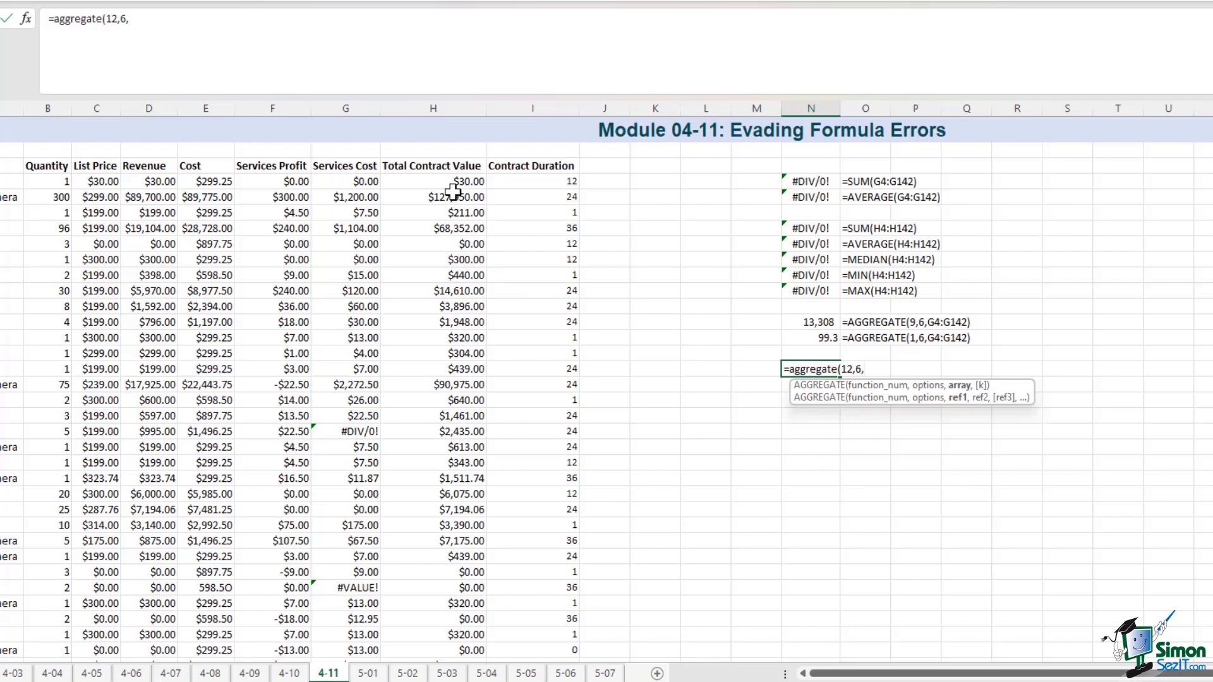
left_click(453, 182)
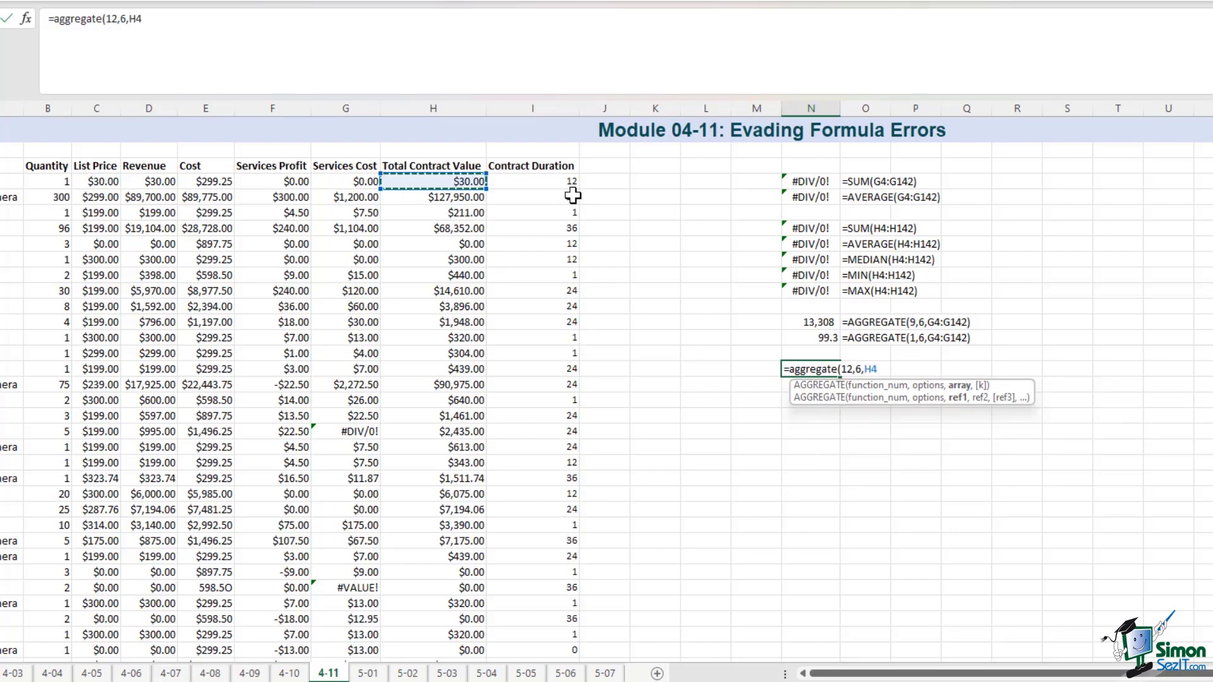
key("ctrl+shift+Down")
key("ctrl+Return")
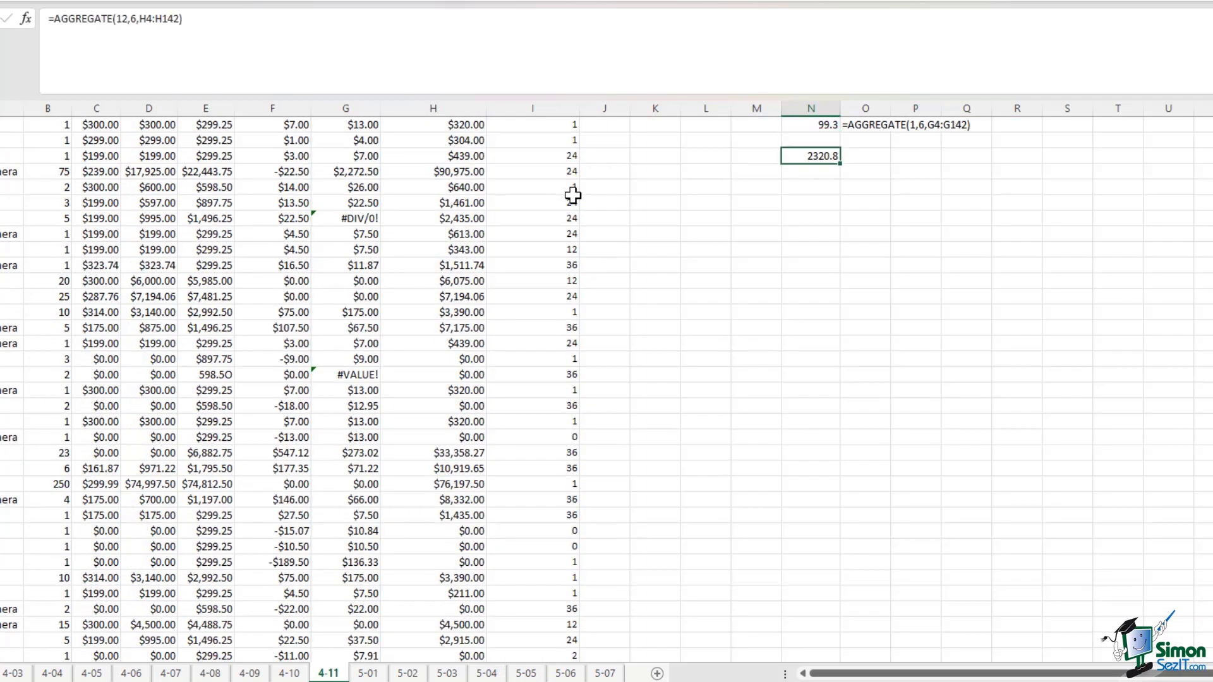
- Copy the FORMULATEXT label from O14 into O16 beside the median
key("Up")
key("Up")
key("Up")
key("Right")
key("Down")
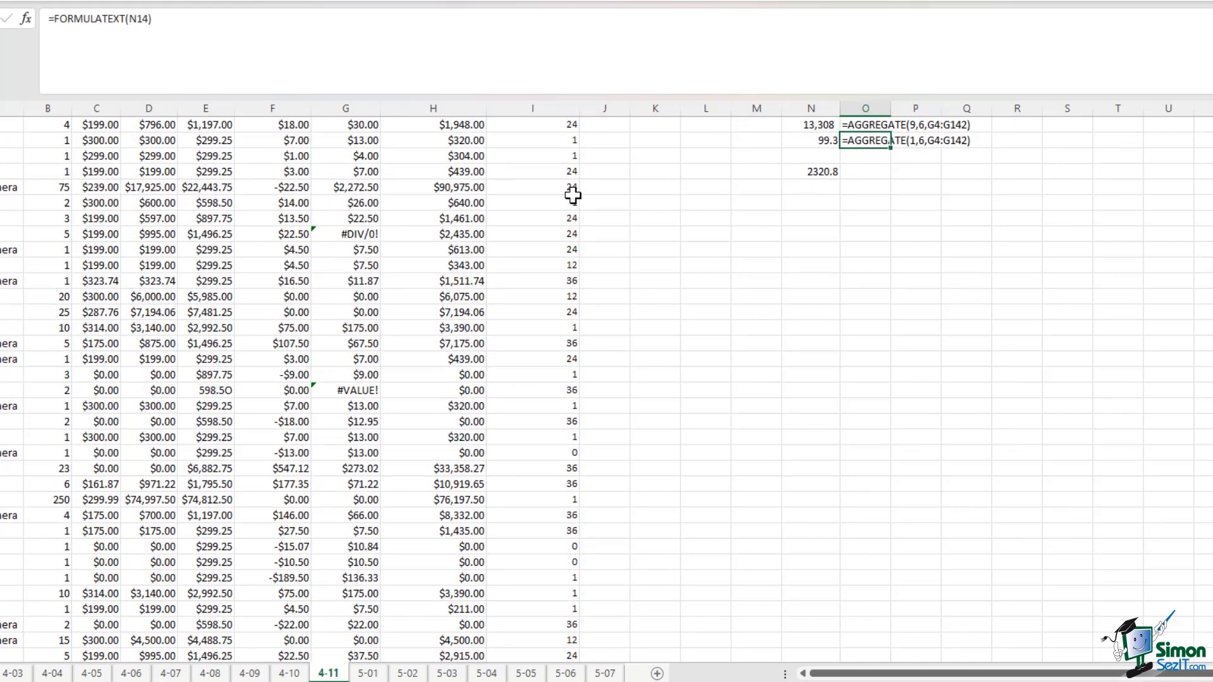
key("ctrl+c")
left_click(856, 172)
key("ctrl+v")
left_click(841, 221)
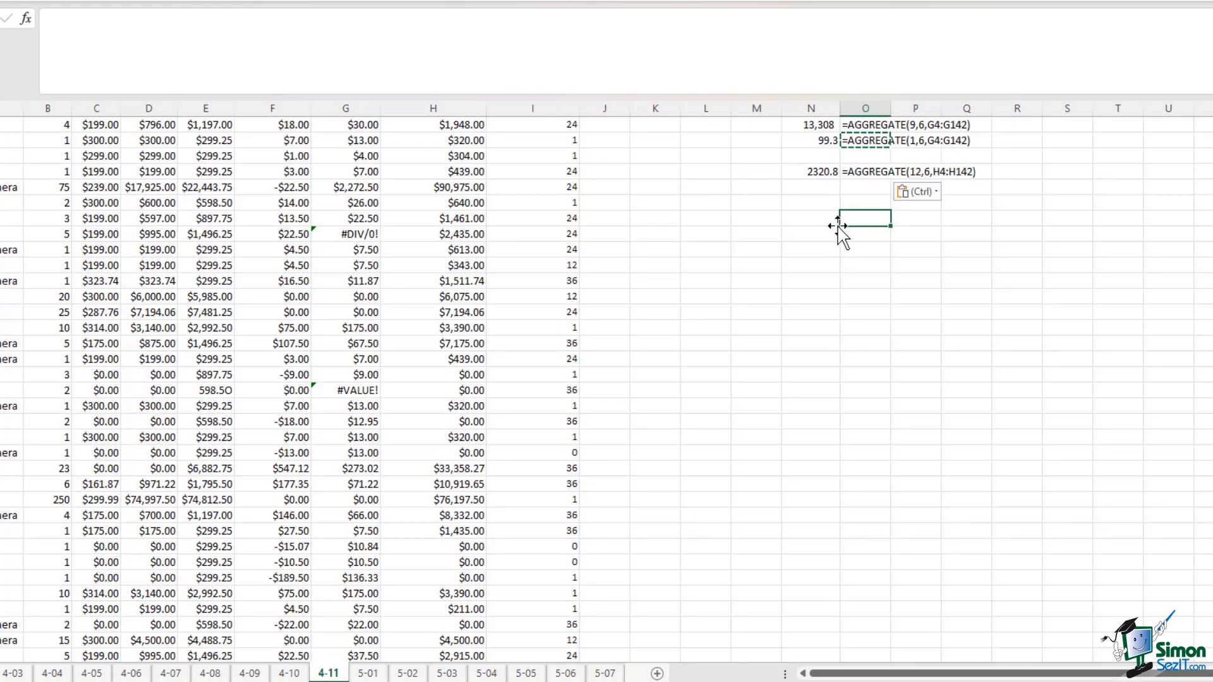
scroll(840, 227, "up", 1)
left_click(815, 221)
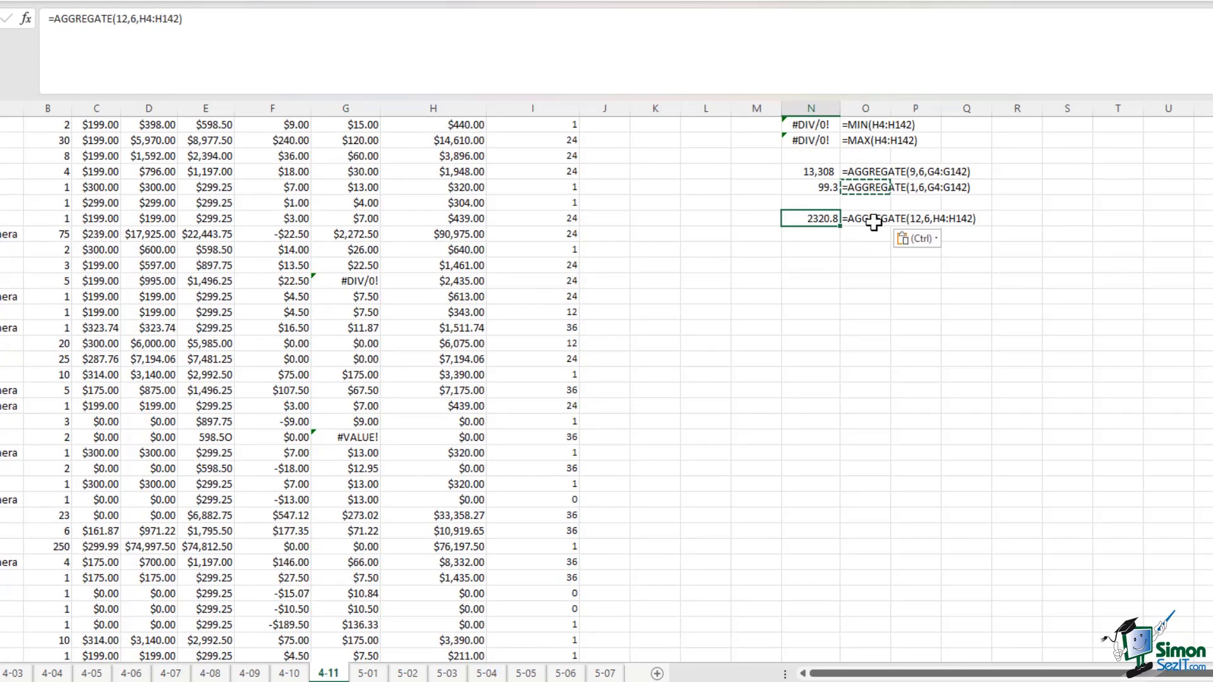
scroll(855, 240, "up", 3)
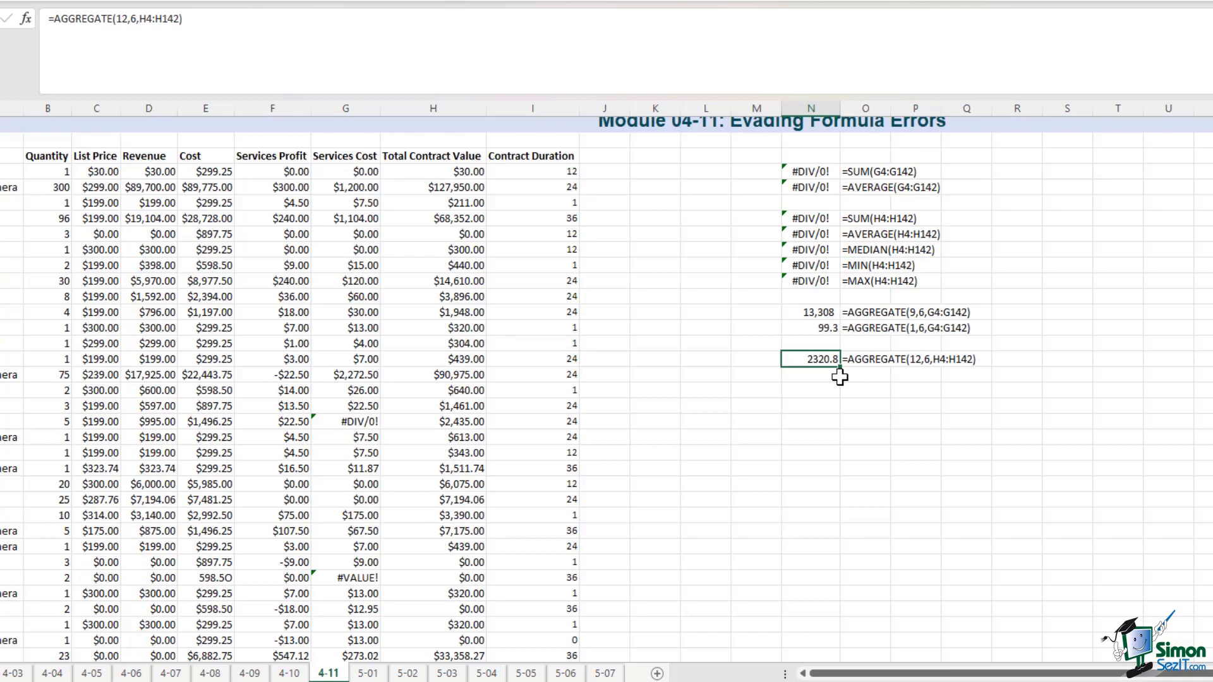
- Enter =AGGREGATE(5,6,H4:H142) in N17 to get column H's error-free minimum (0)
left_click(830, 378)
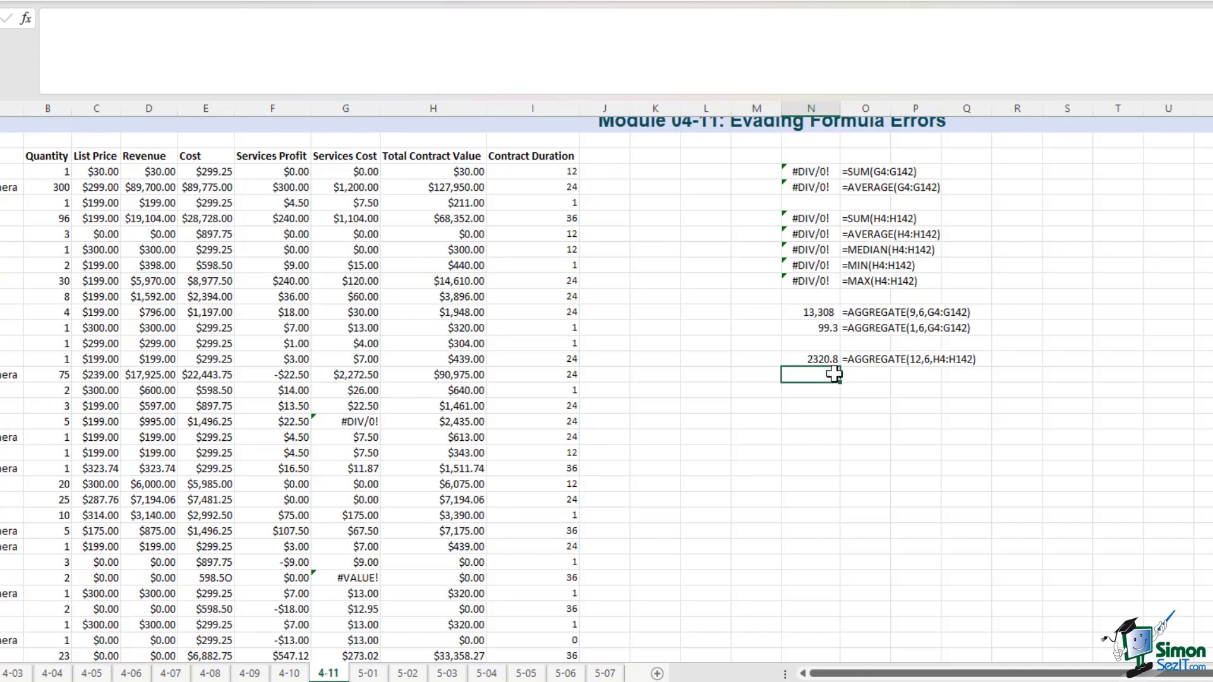
type("=aggregate(")
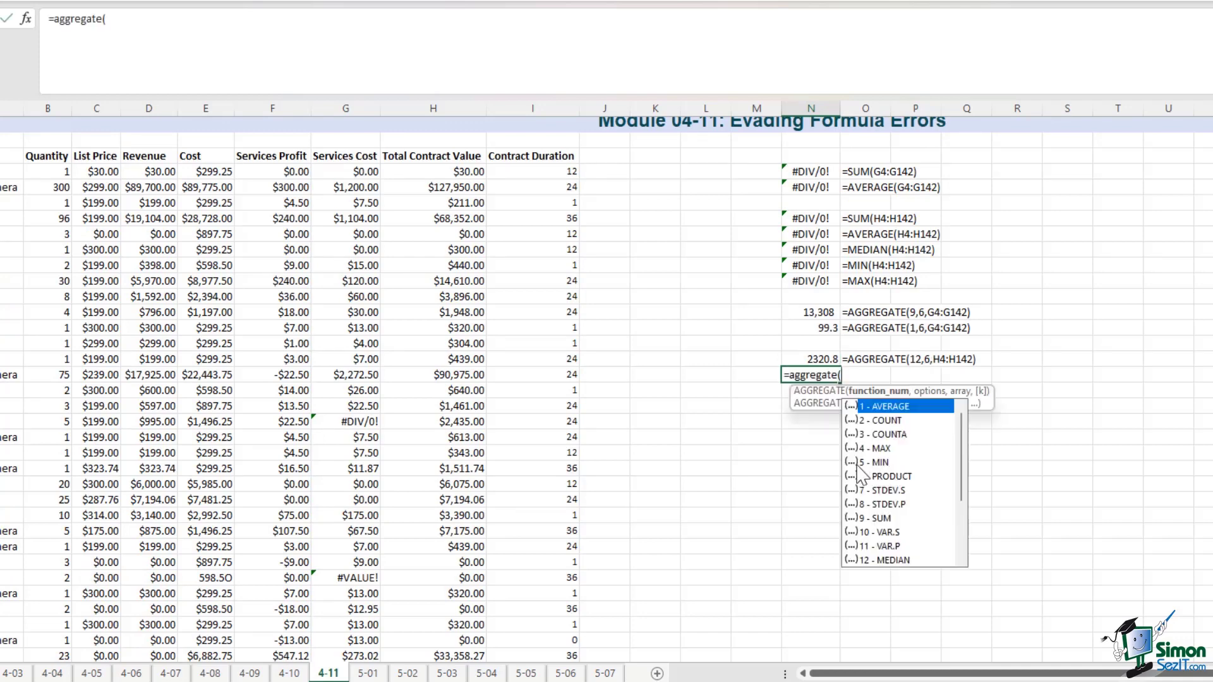
type("5,")
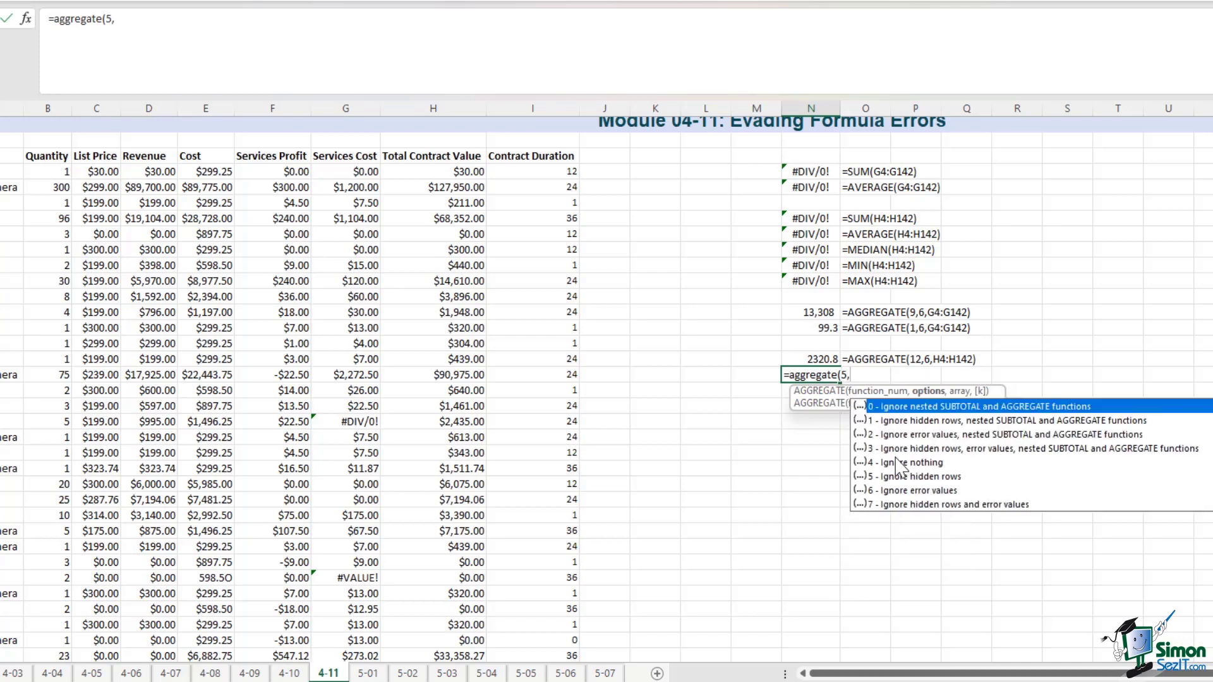
type("6,")
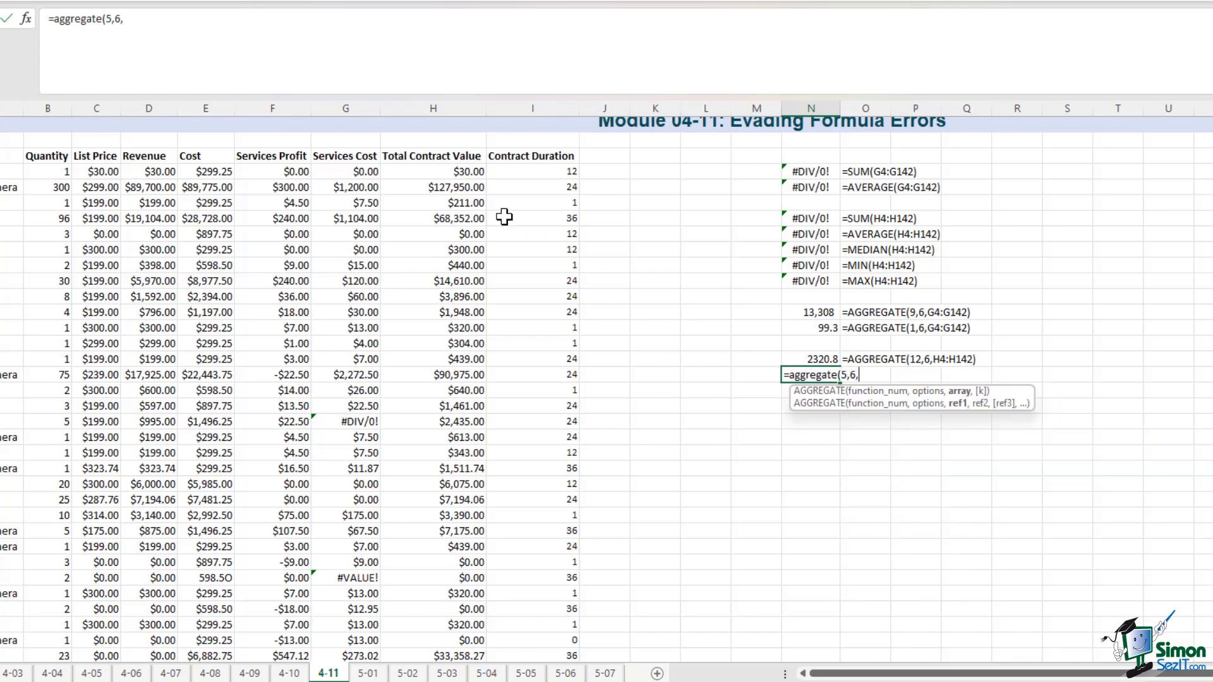
left_click(442, 176)
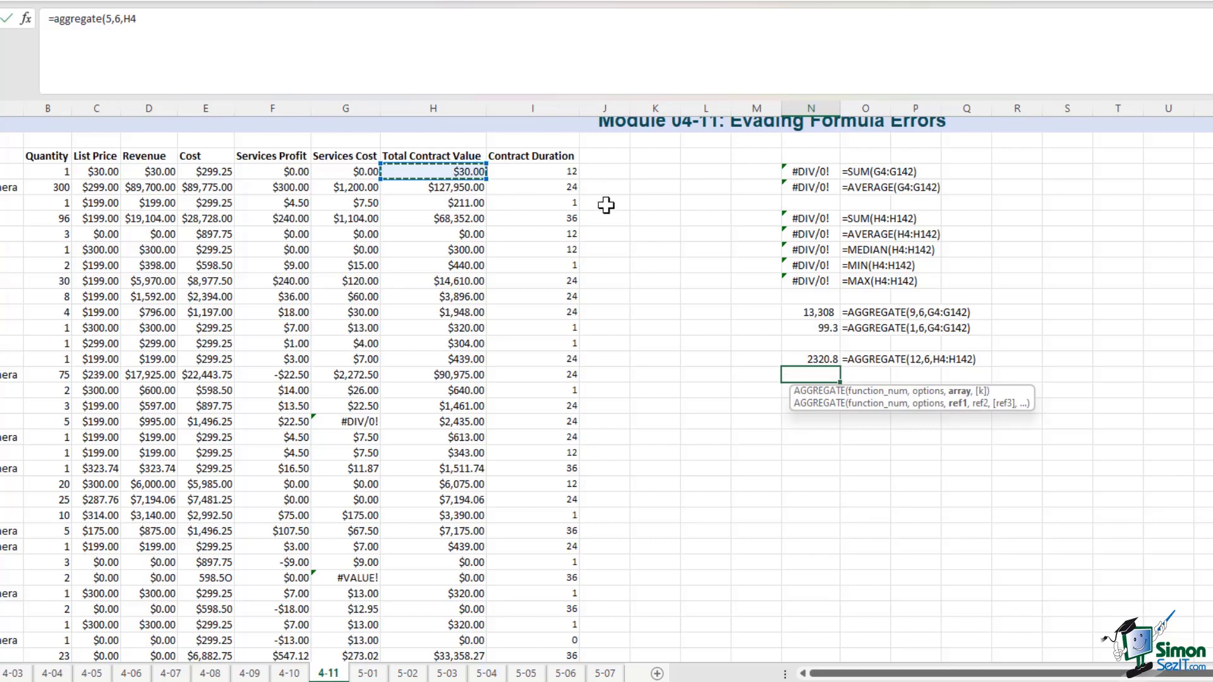
key("ctrl+shift+Down")
key("Return")
- Enter =AGGREGATE(4,6,H4:H142) in N18 to get column H's error-free maximum (127950)
key("Down")
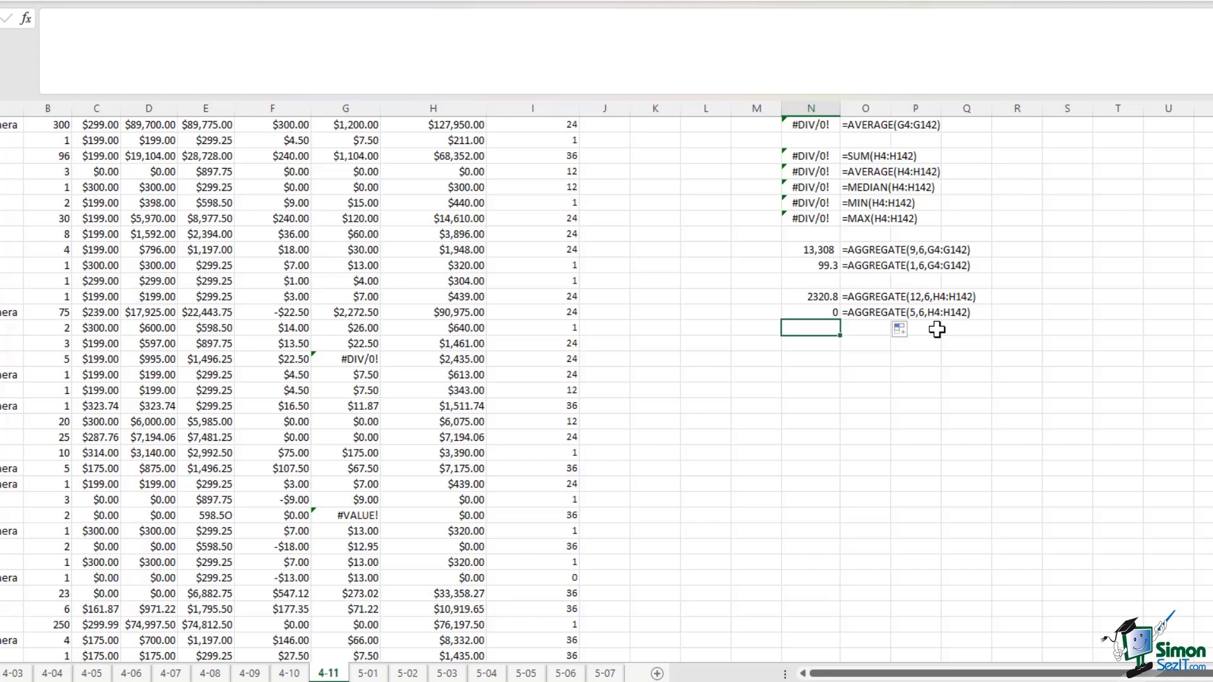
type("=aggregate")
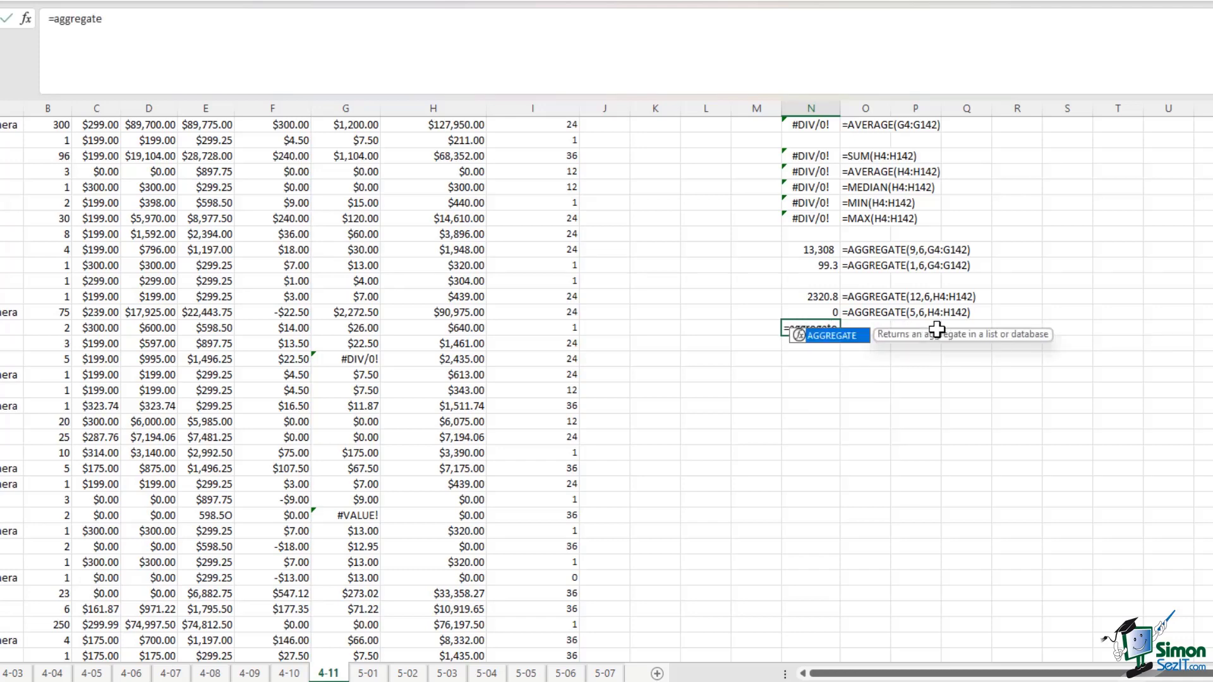
type("(")
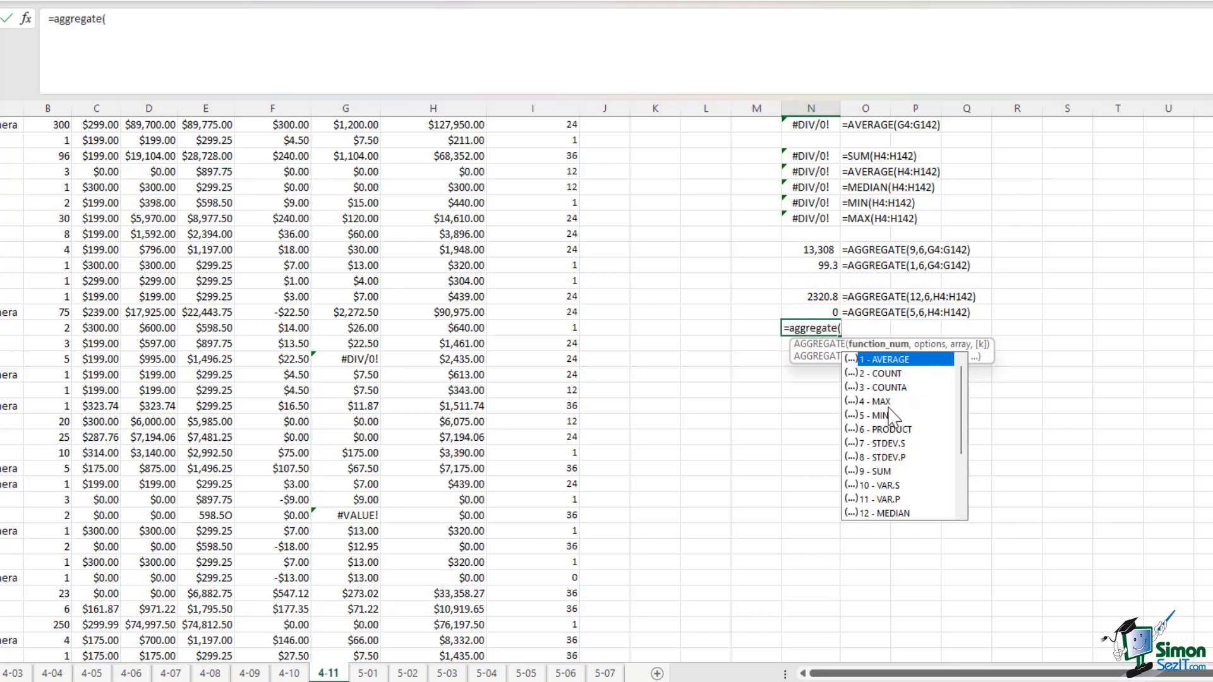
type("4,")
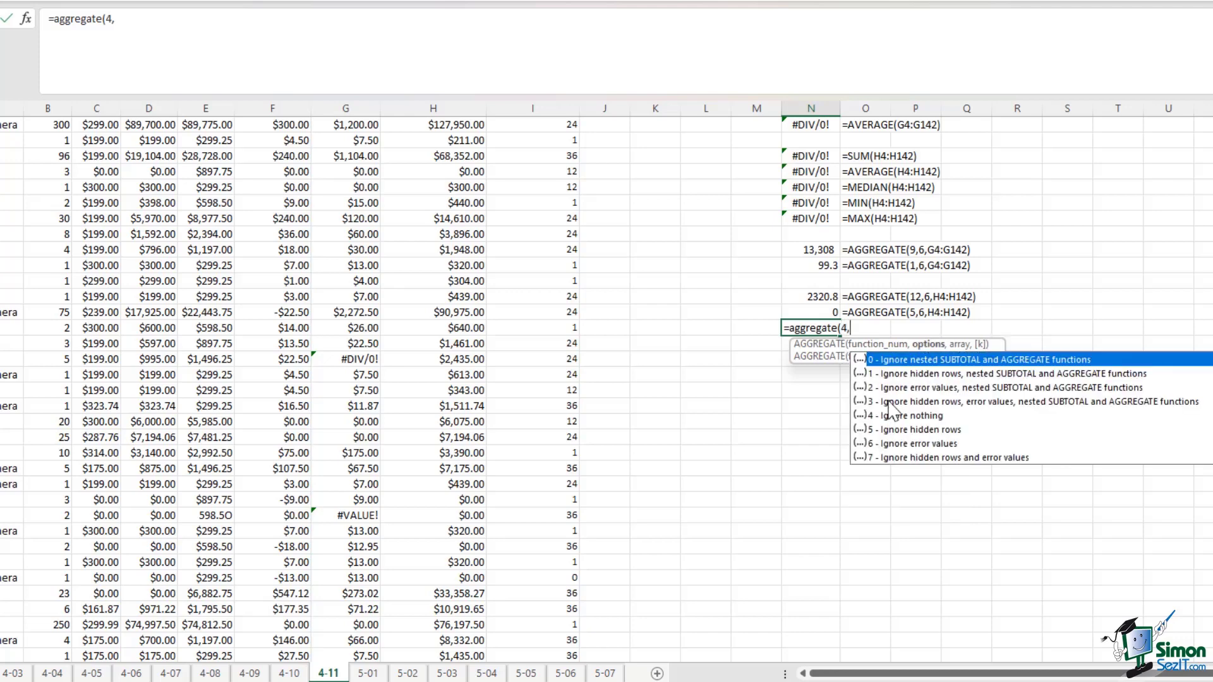
type("6,")
scroll(585, 306, "up", 1)
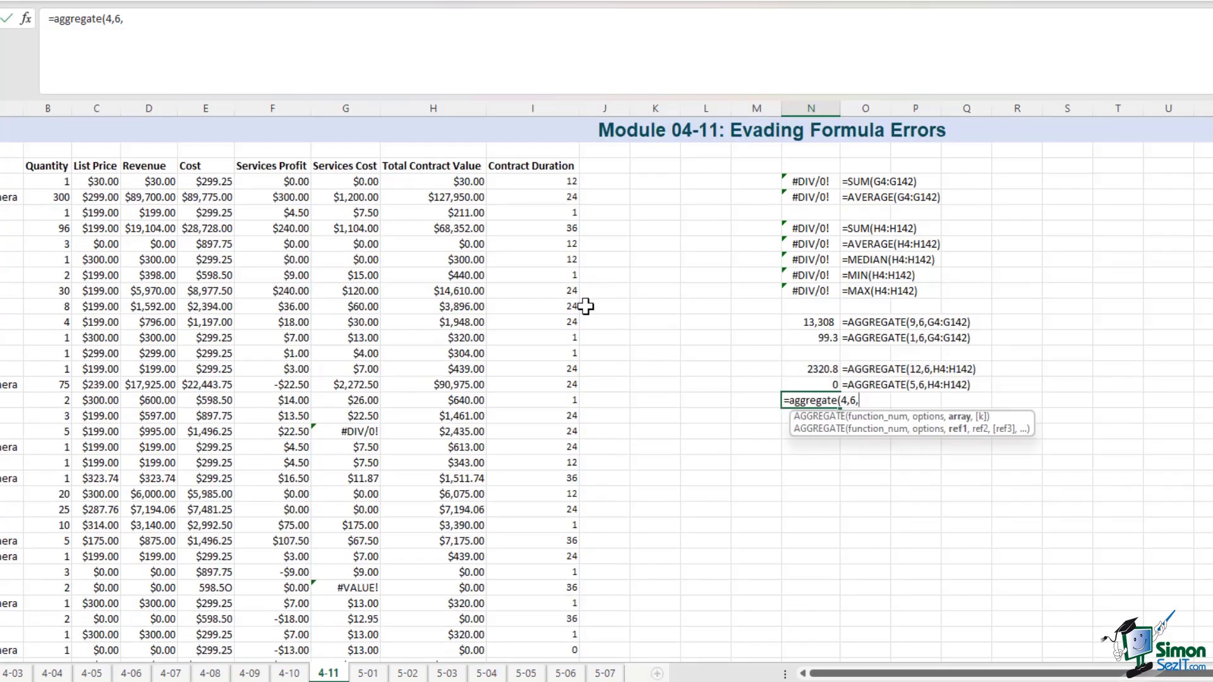
left_click(455, 183)
key("ctrl+shift+Down")
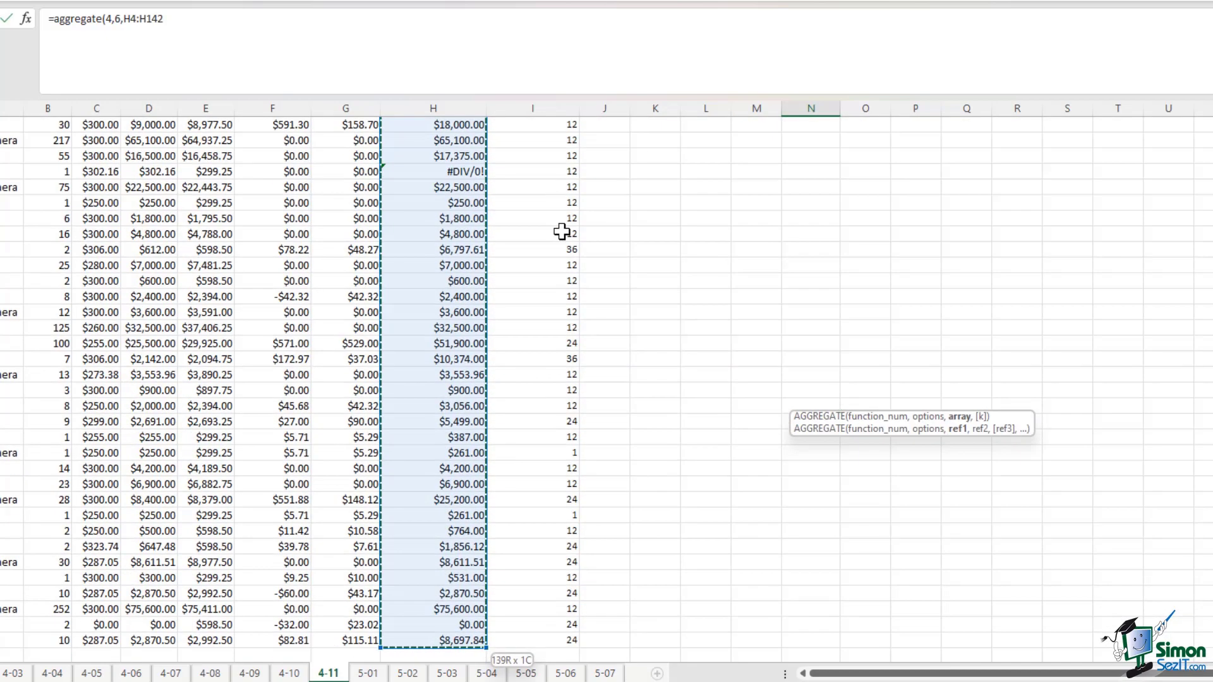
key("Return")
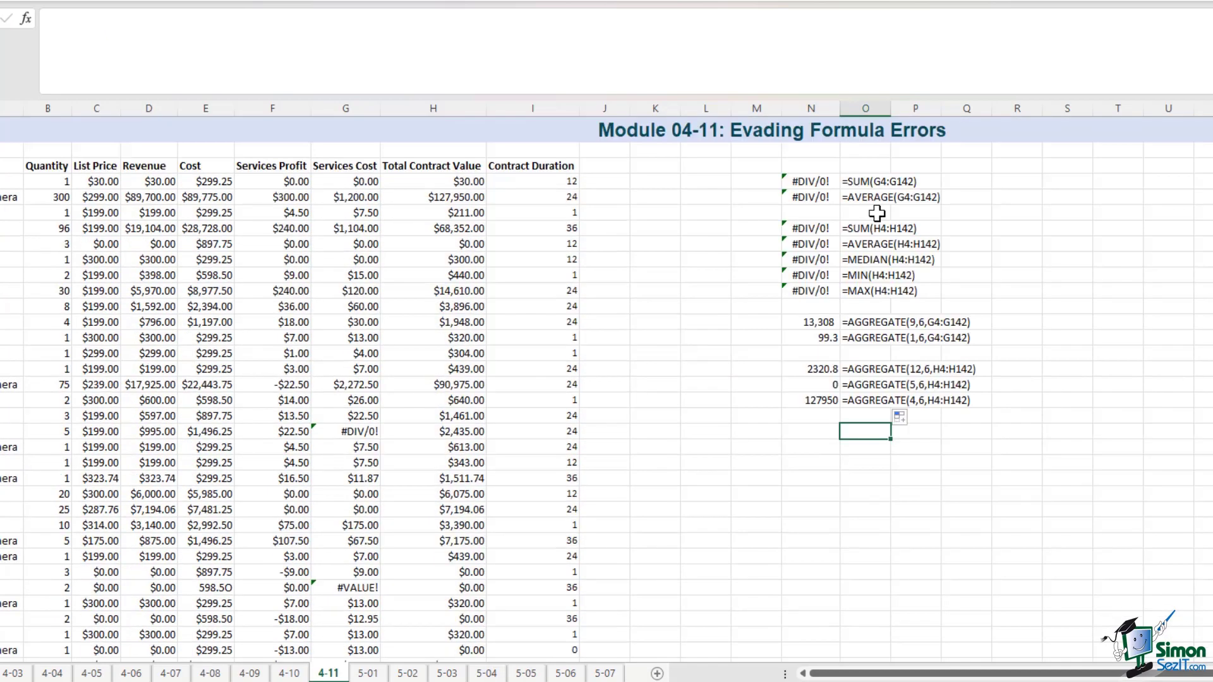
left_click(866, 323)
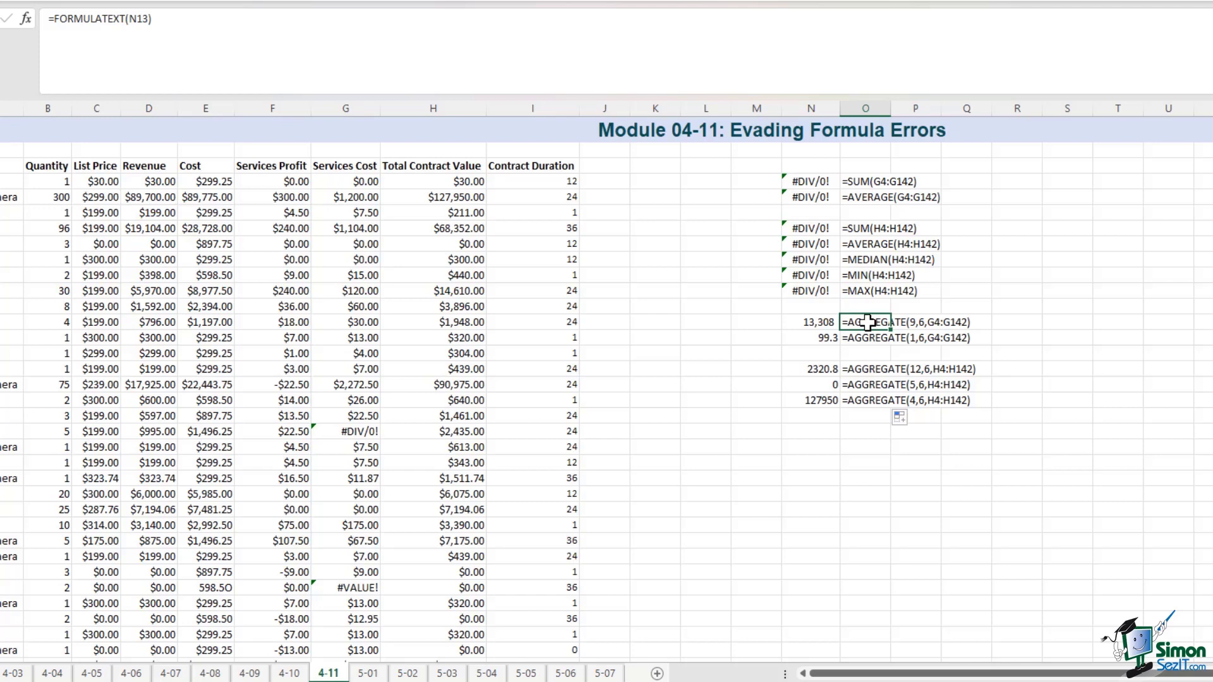
left_click(849, 338)
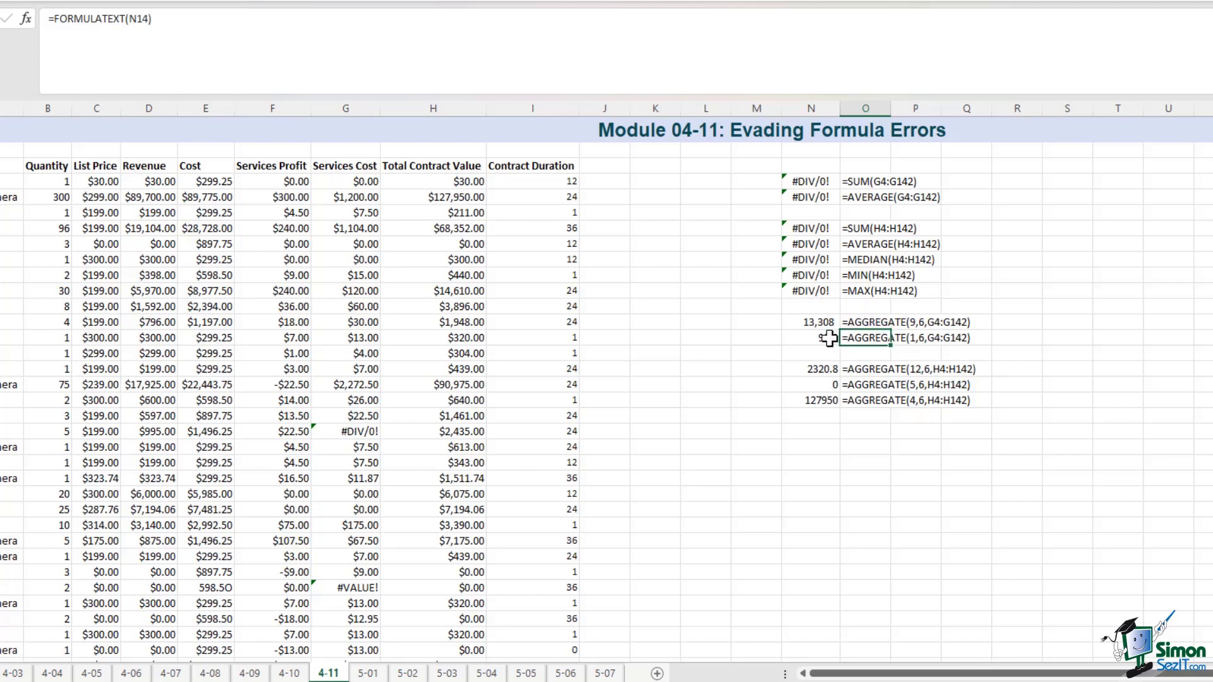
left_click(829, 339)
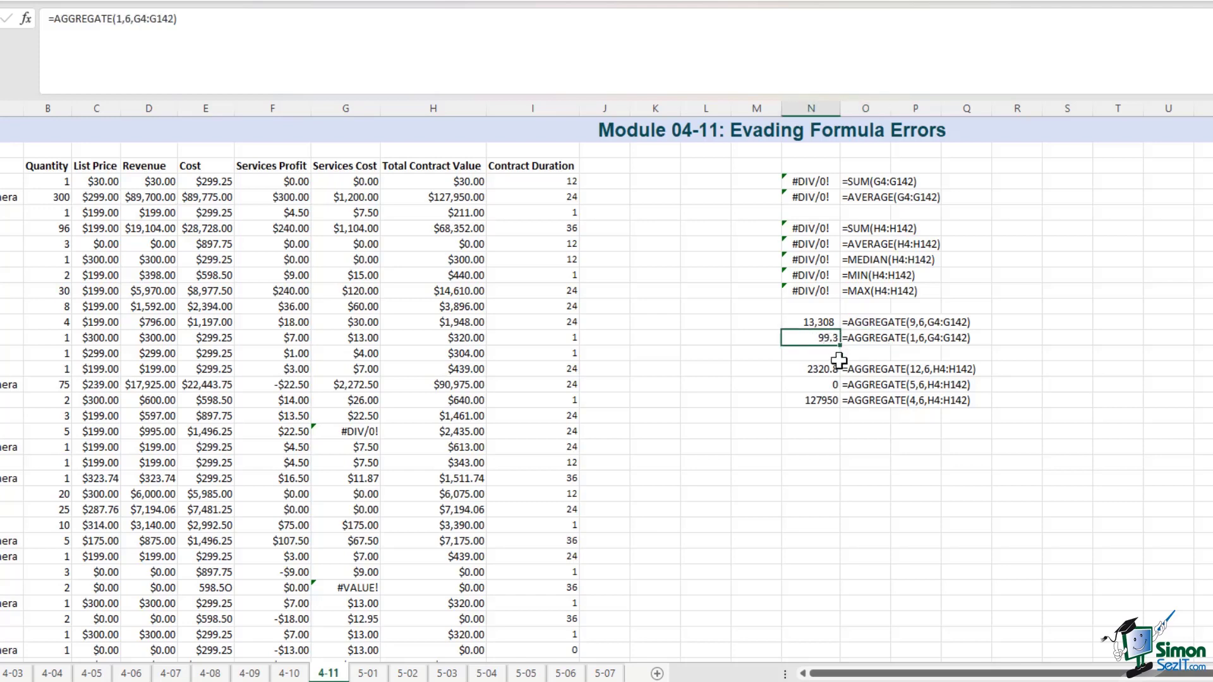
left_click(821, 368)
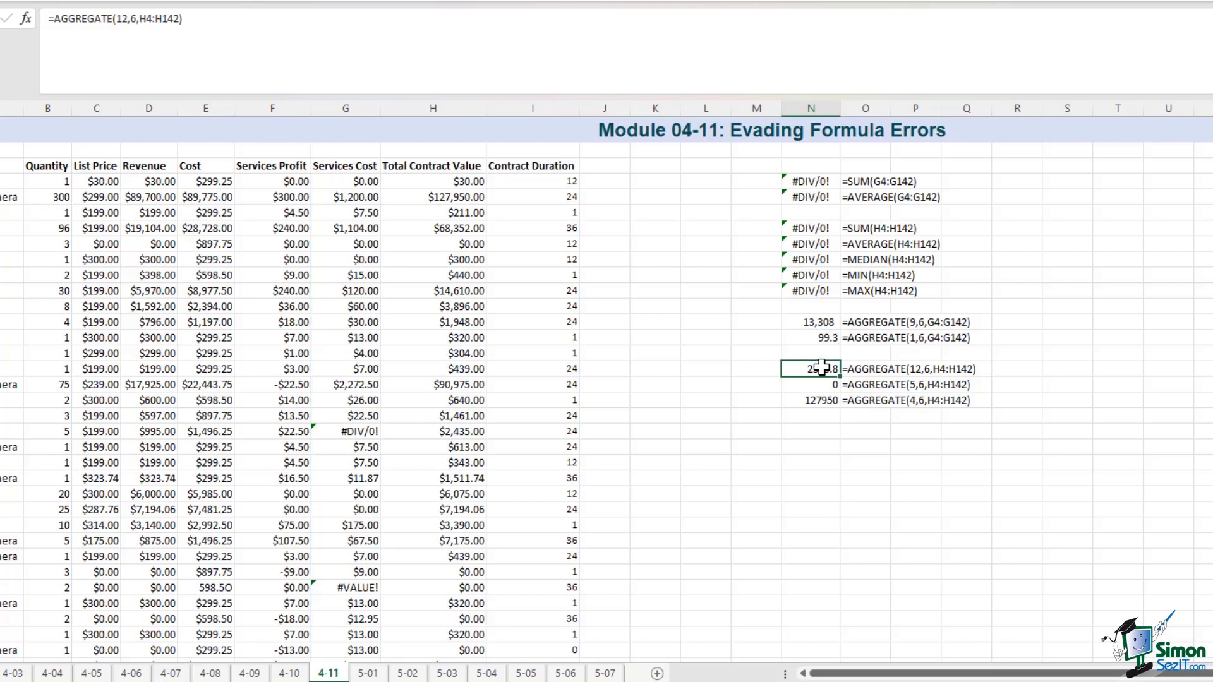
left_click(821, 384)
left_click(816, 399)
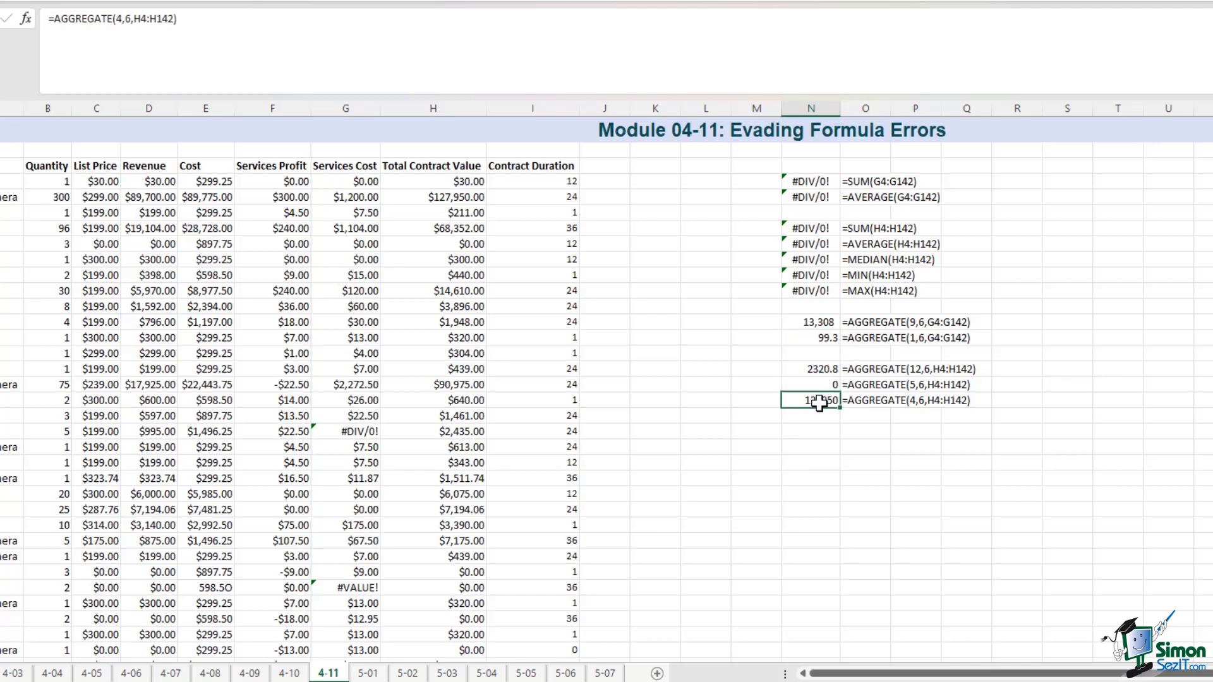
left_click(835, 430)
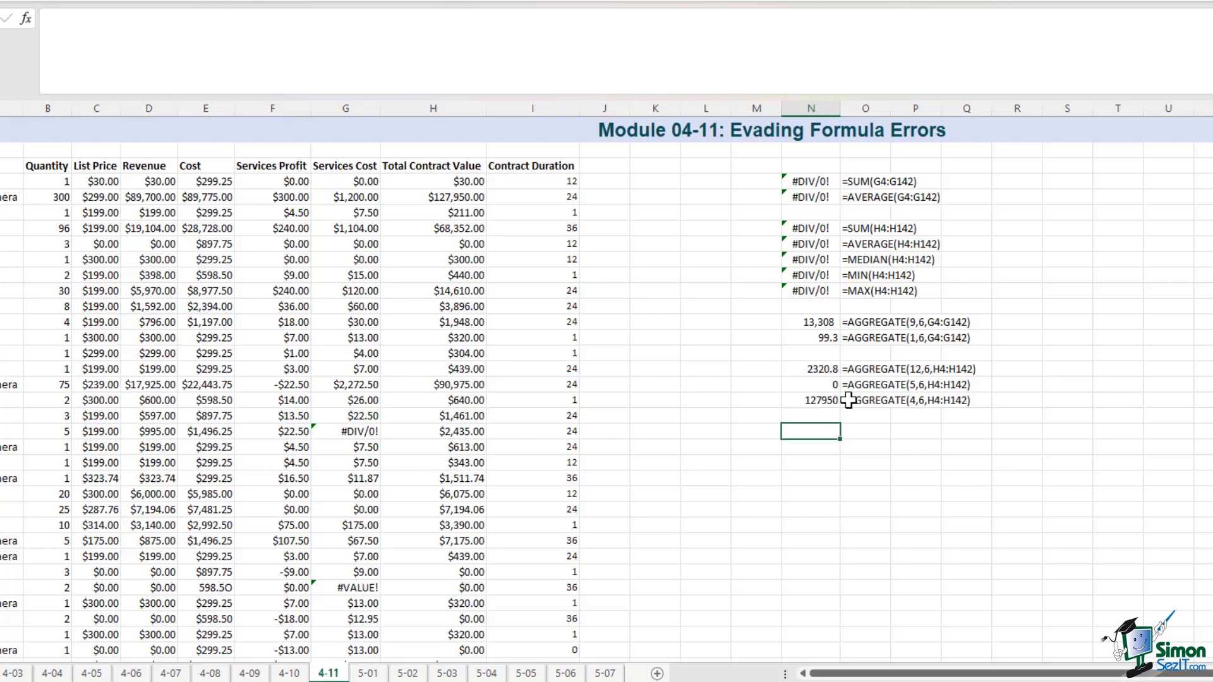